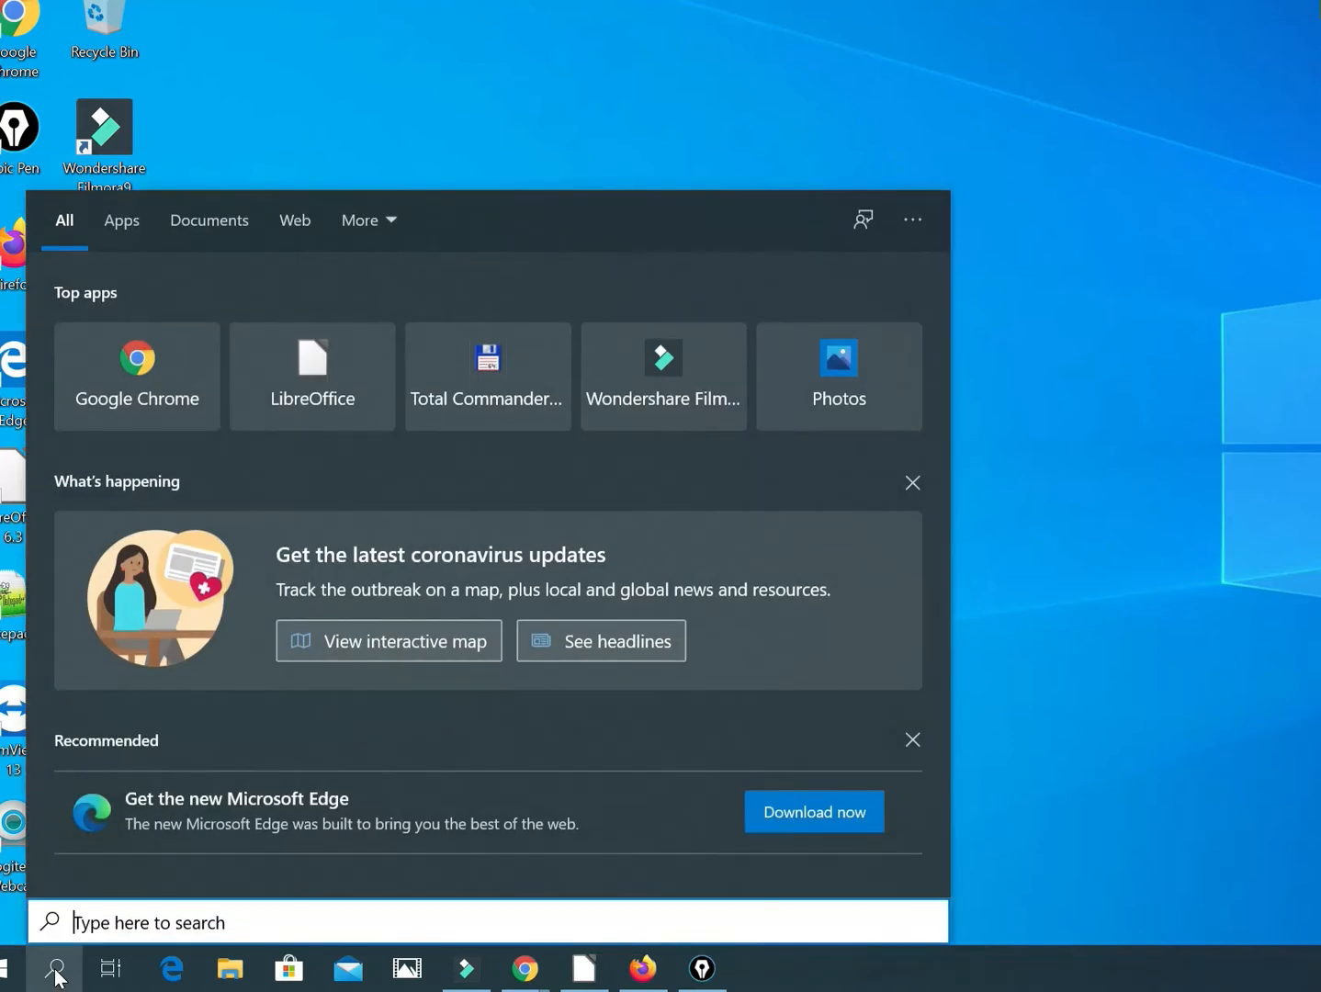
Search Windows for the Video Editor app and open it
type("v")
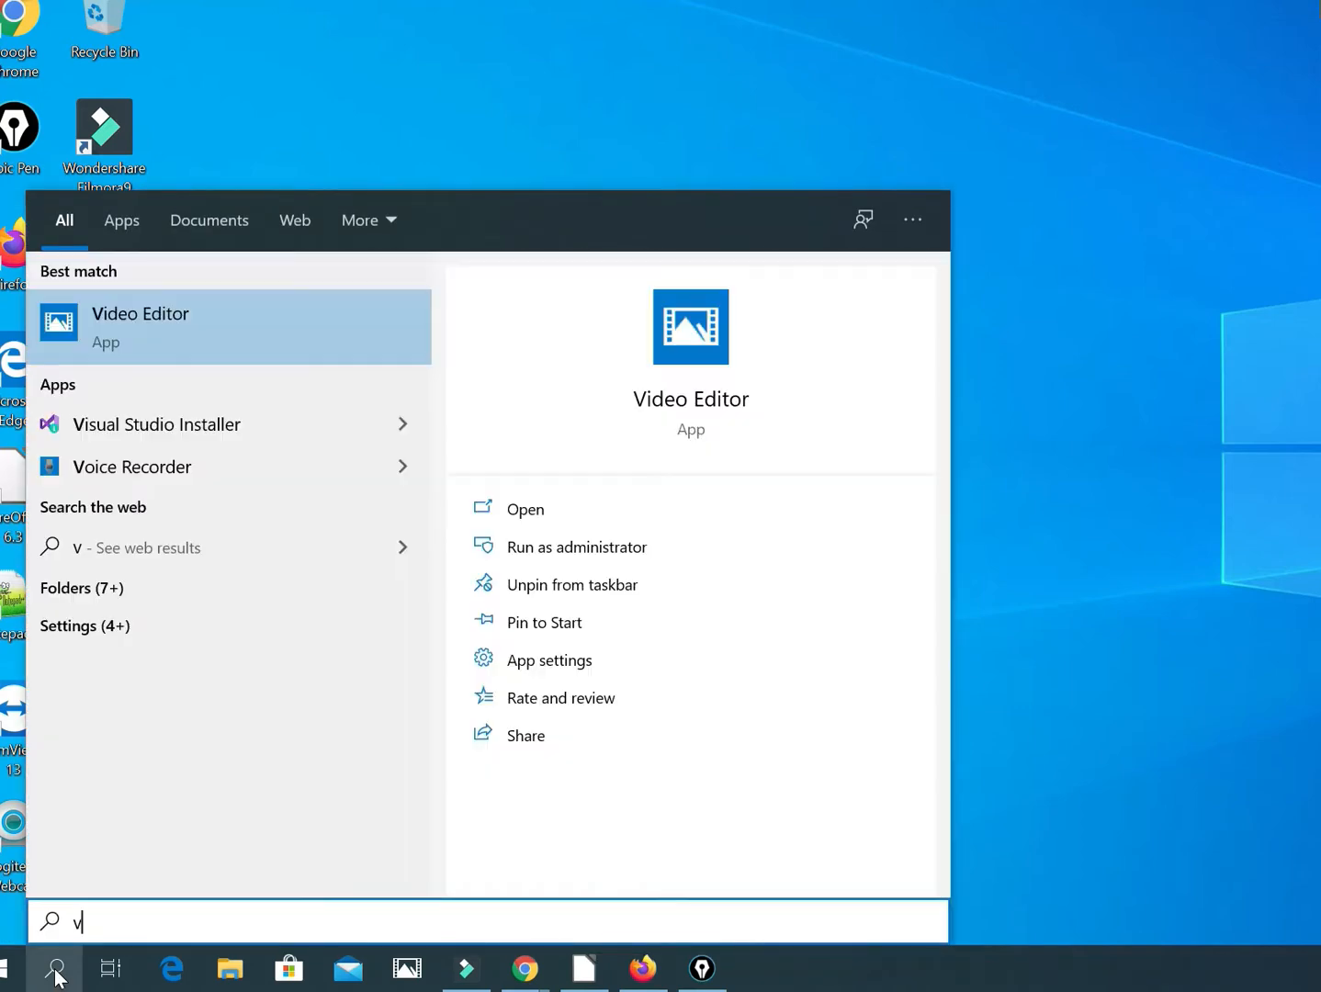
type("ide")
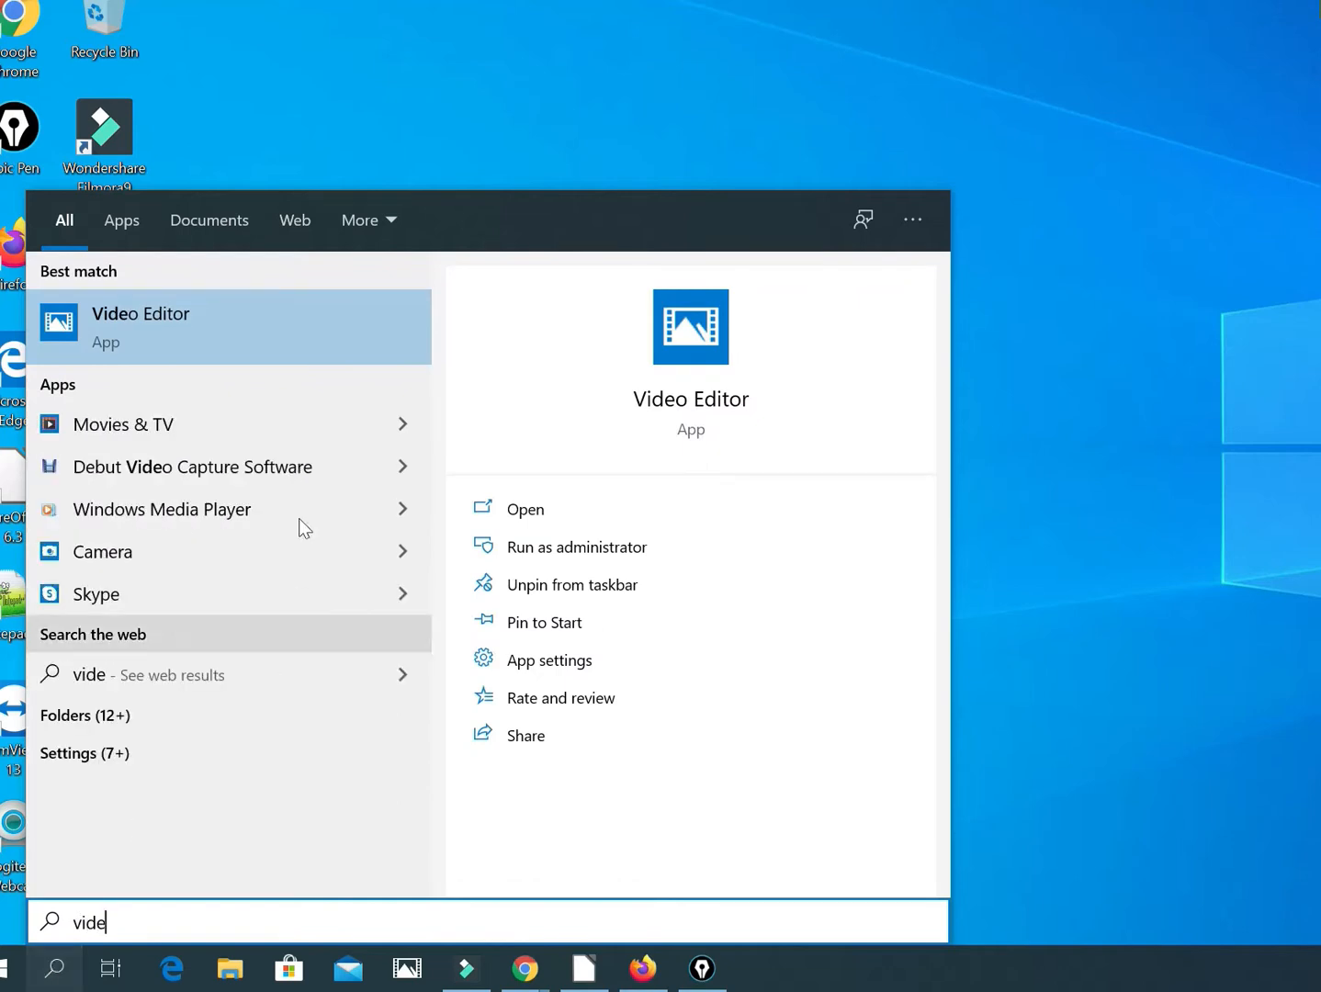
left_click(280, 337)
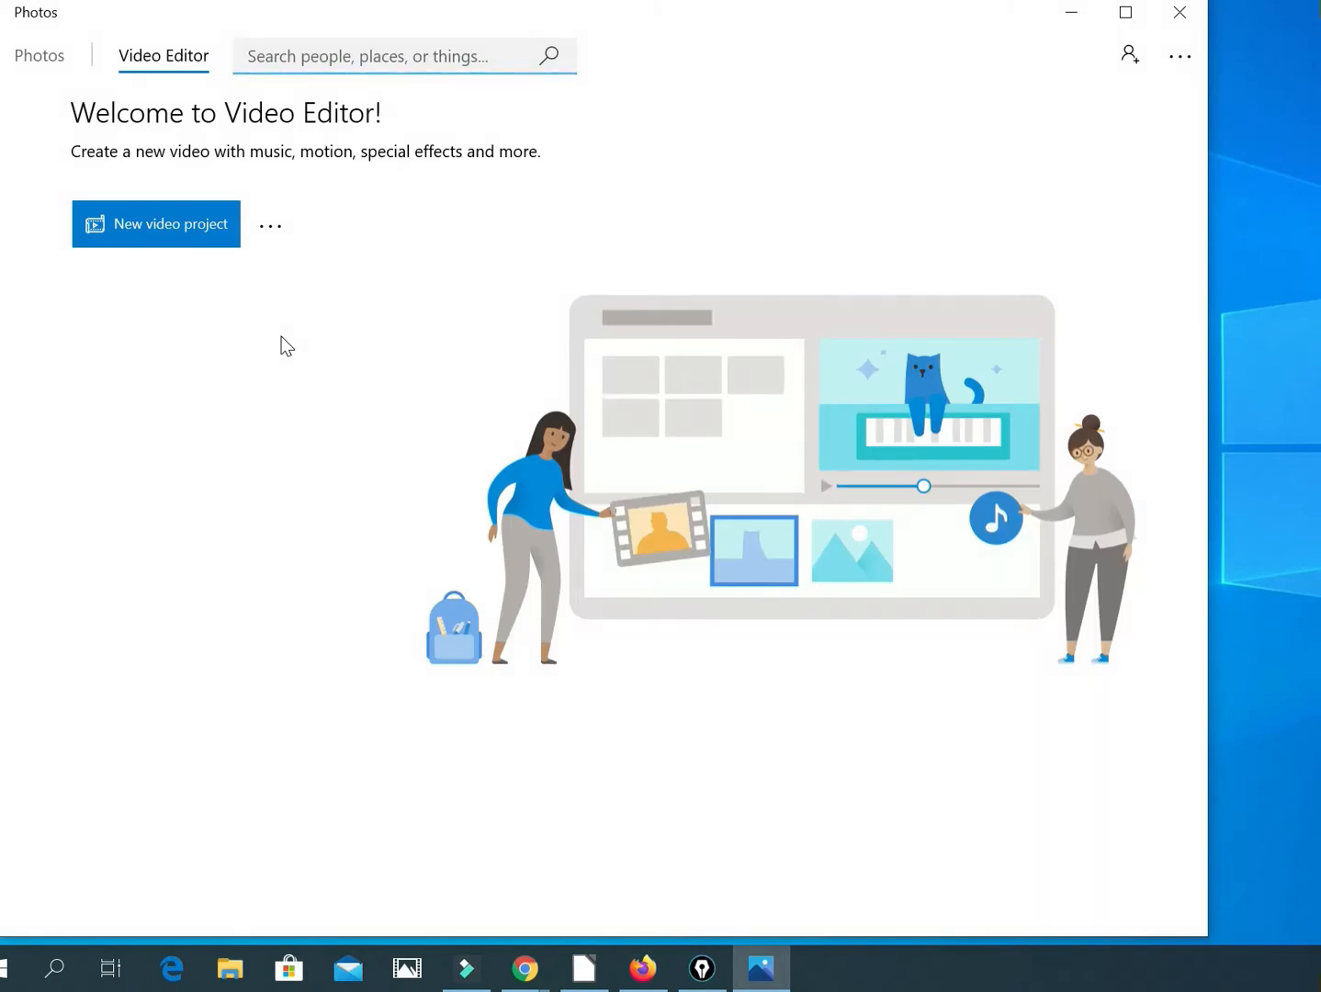
Create a new video project named "Clock"
left_click(157, 230)
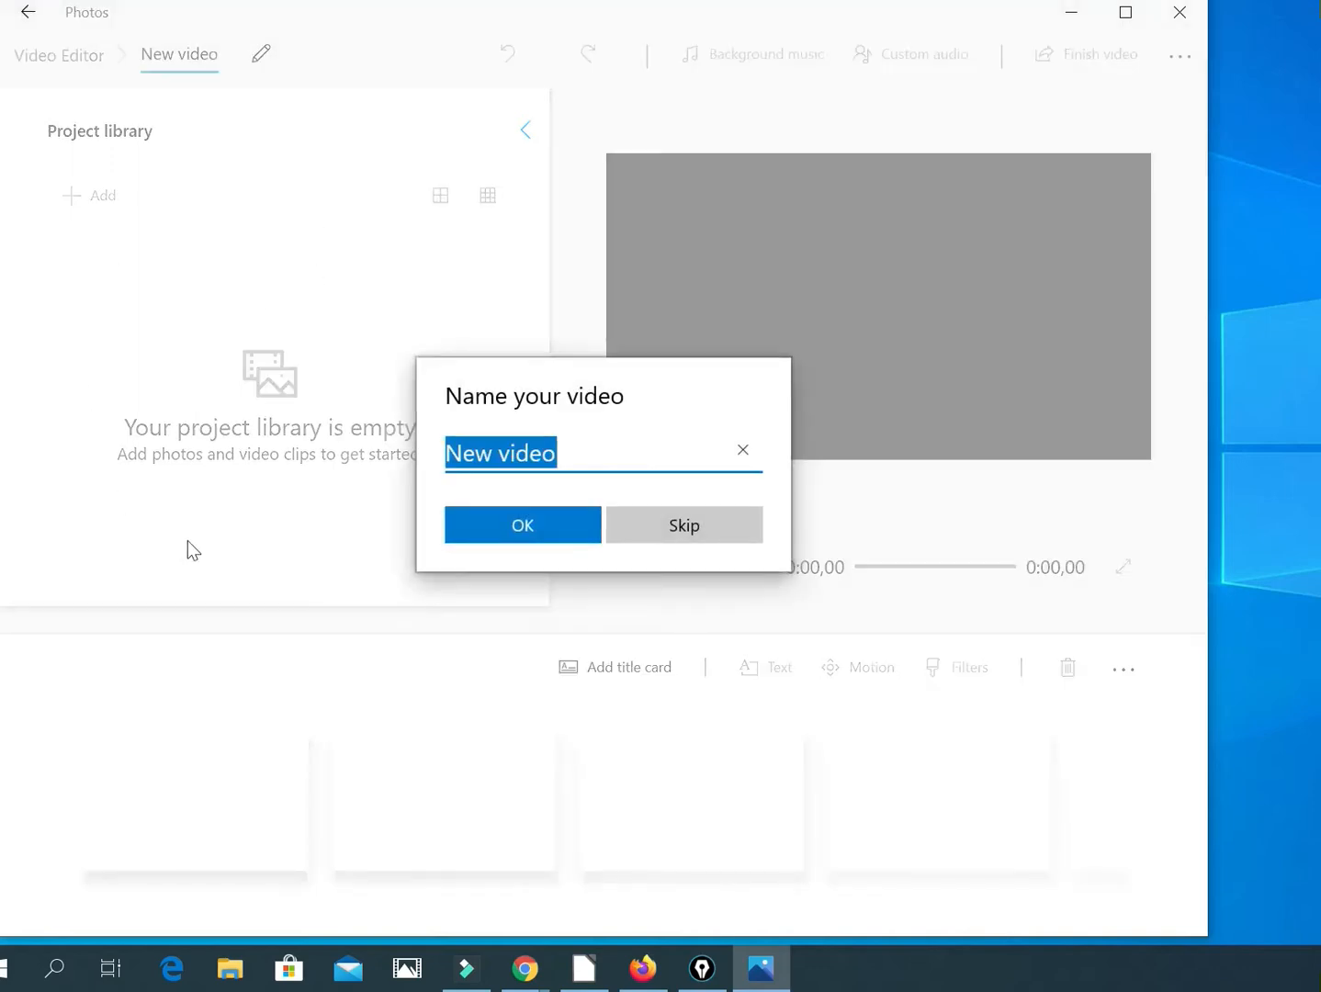
left_click(599, 453)
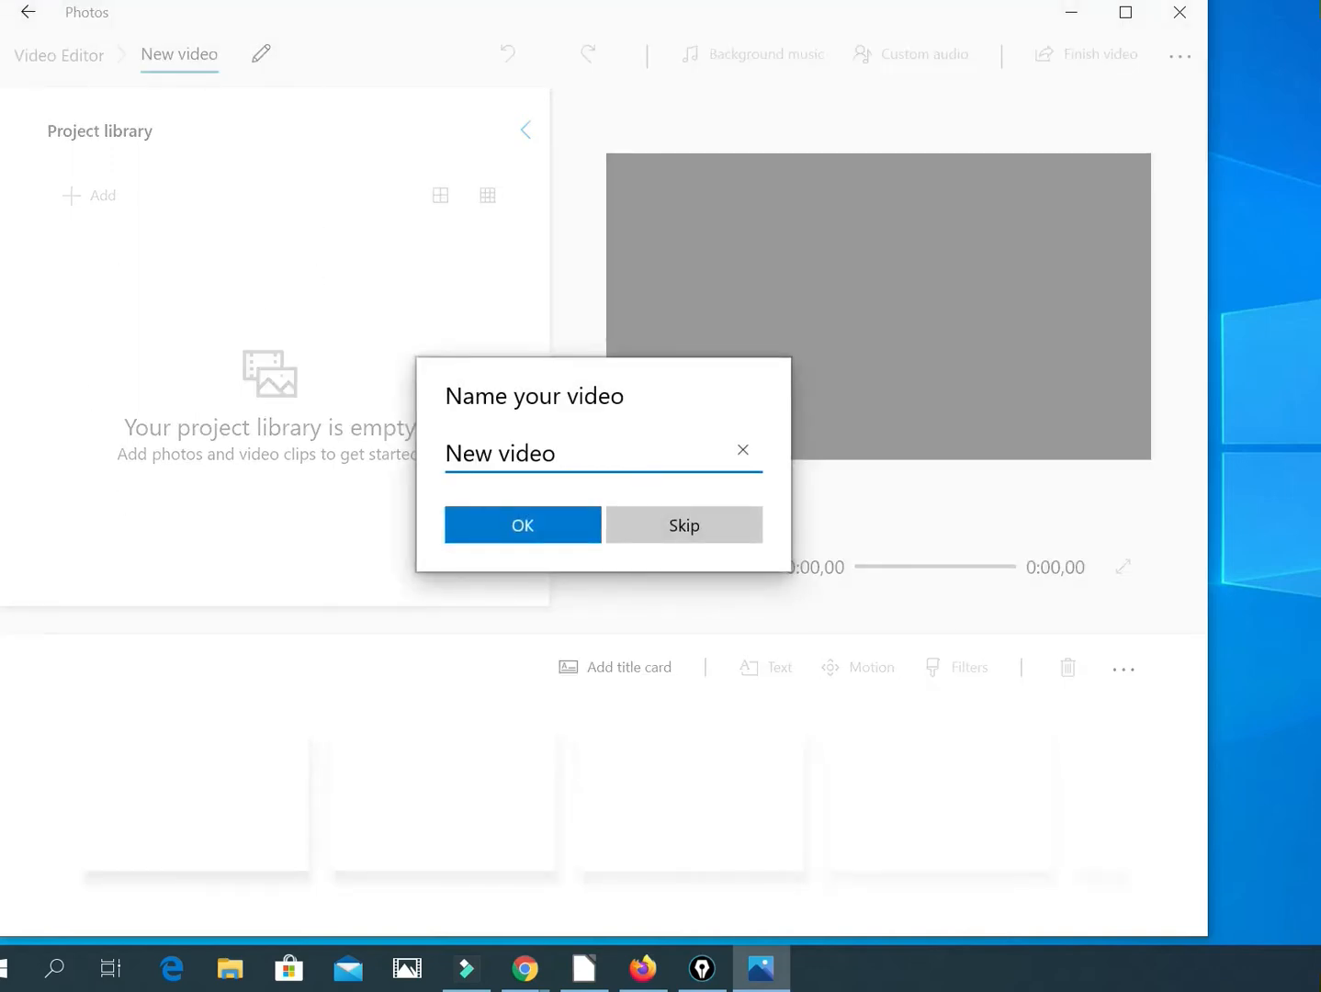
key("BackSpace")
key("BackSpace")
key("BackSpace")
key("BackSpace")
key("BackSpace")
key("BackSpace")
key("BackSpace")
key("BackSpace")
key("BackSpace")
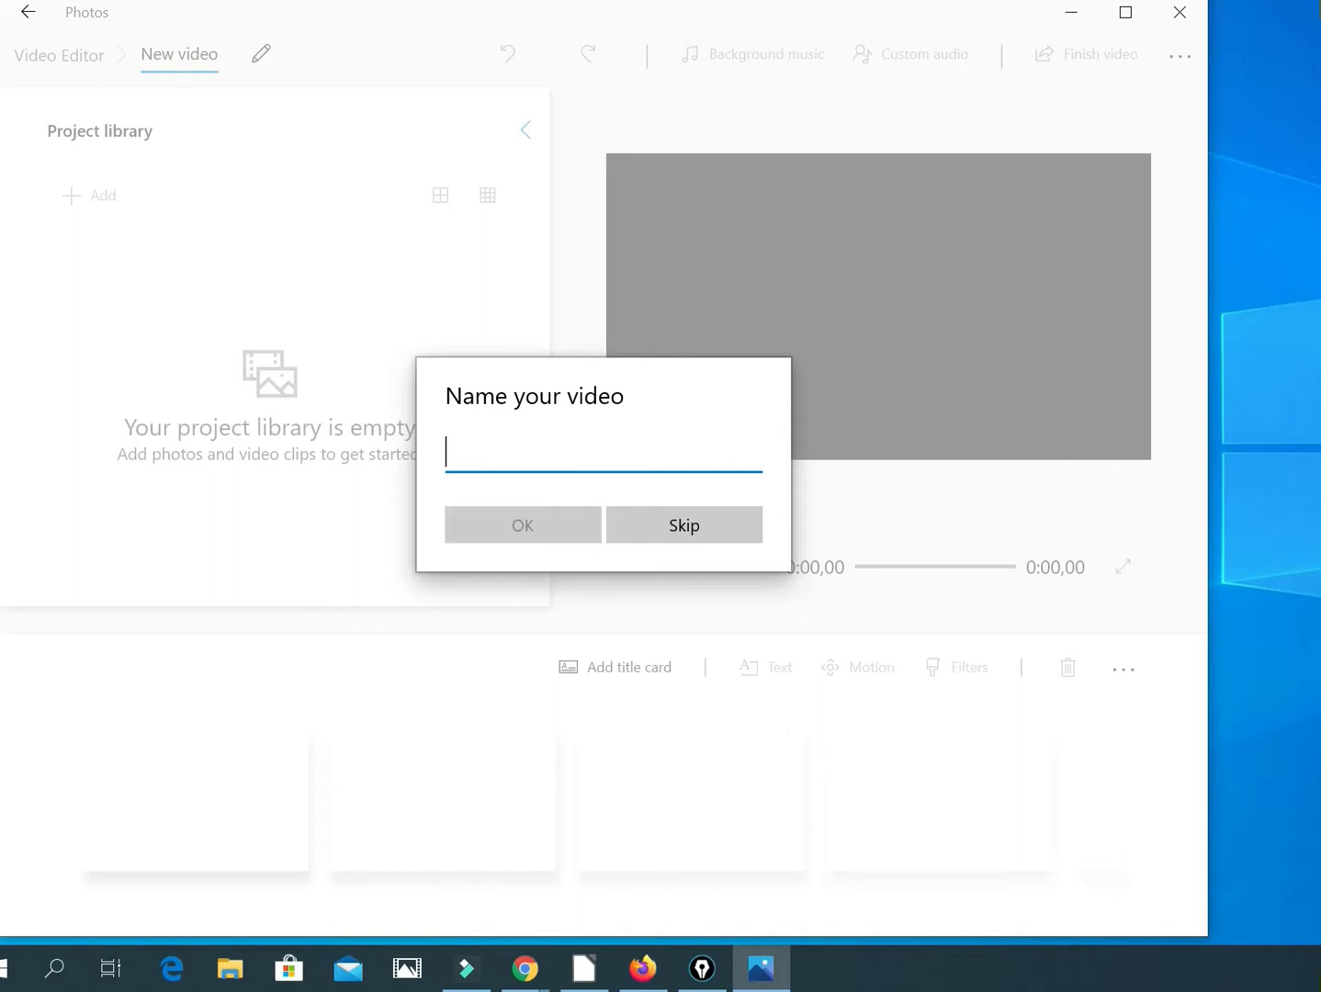
type("Clock")
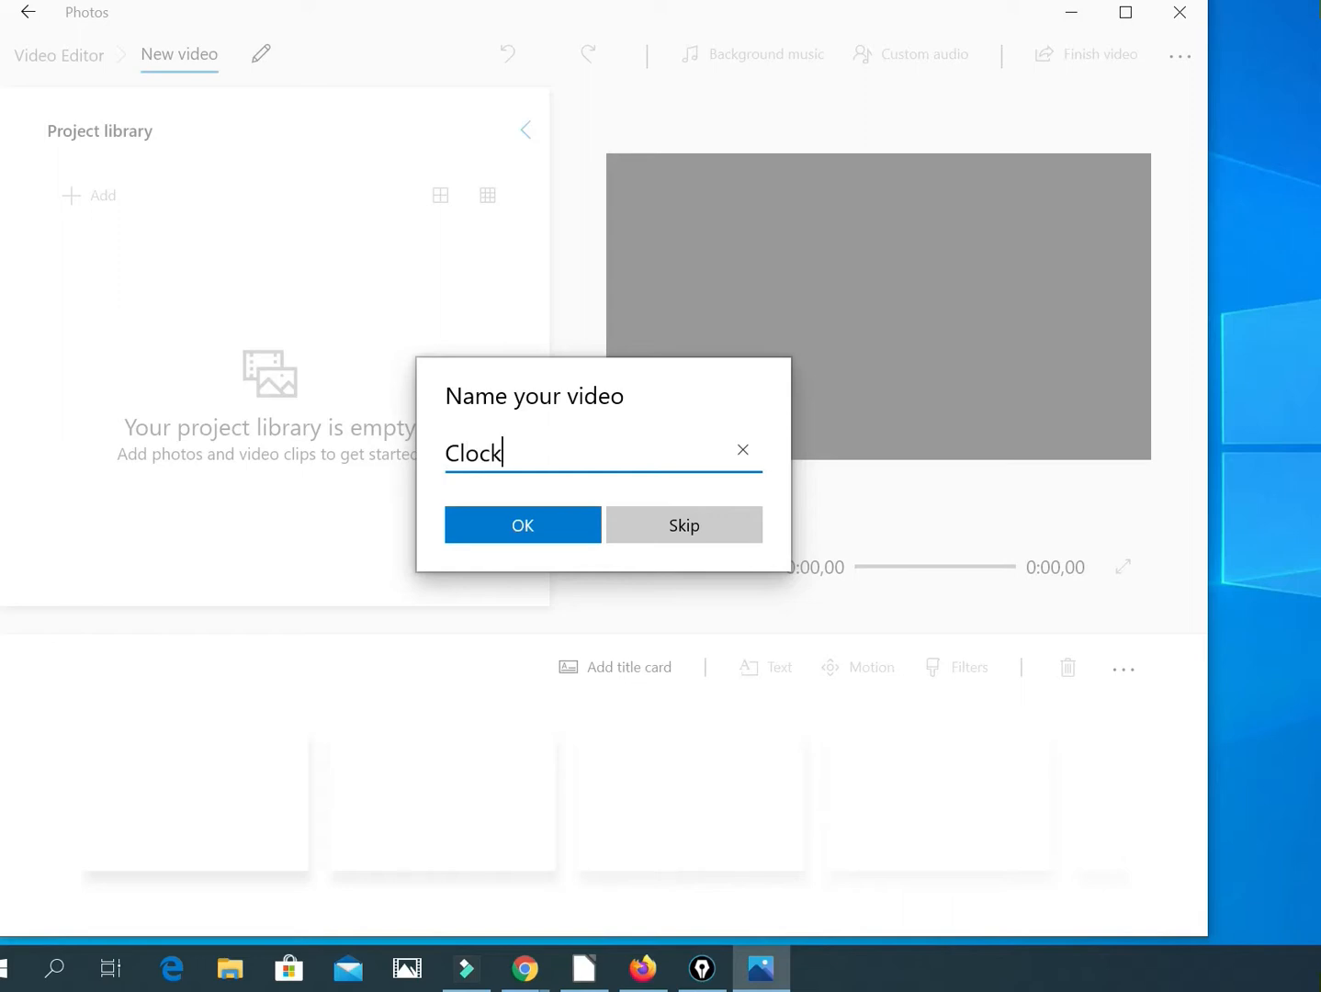
left_click(551, 531)
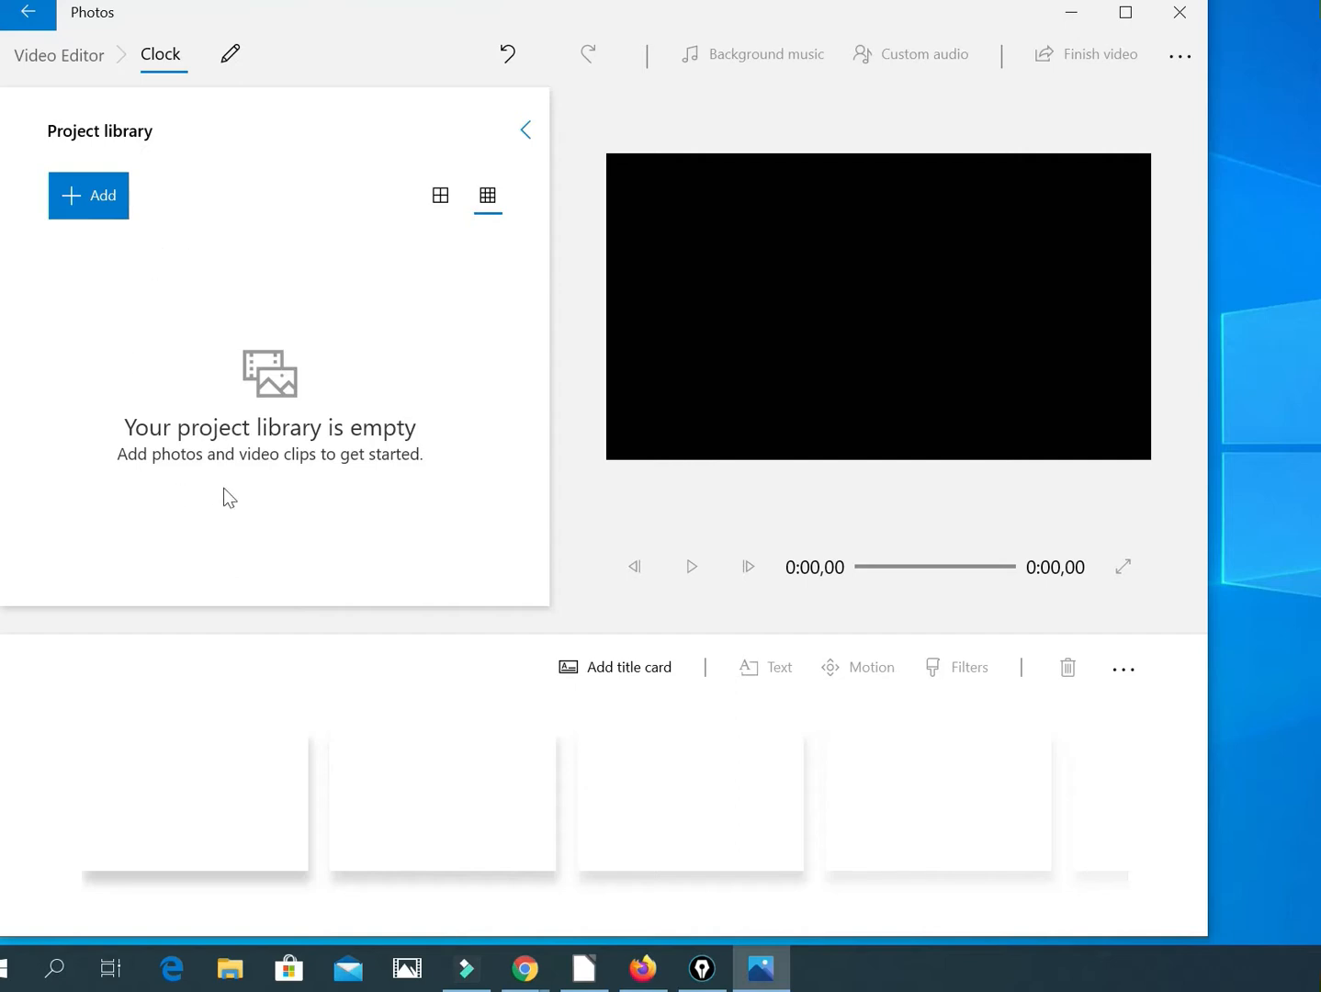
Import all the images and clips from this PC's Videos folder into the project library
left_click(81, 203)
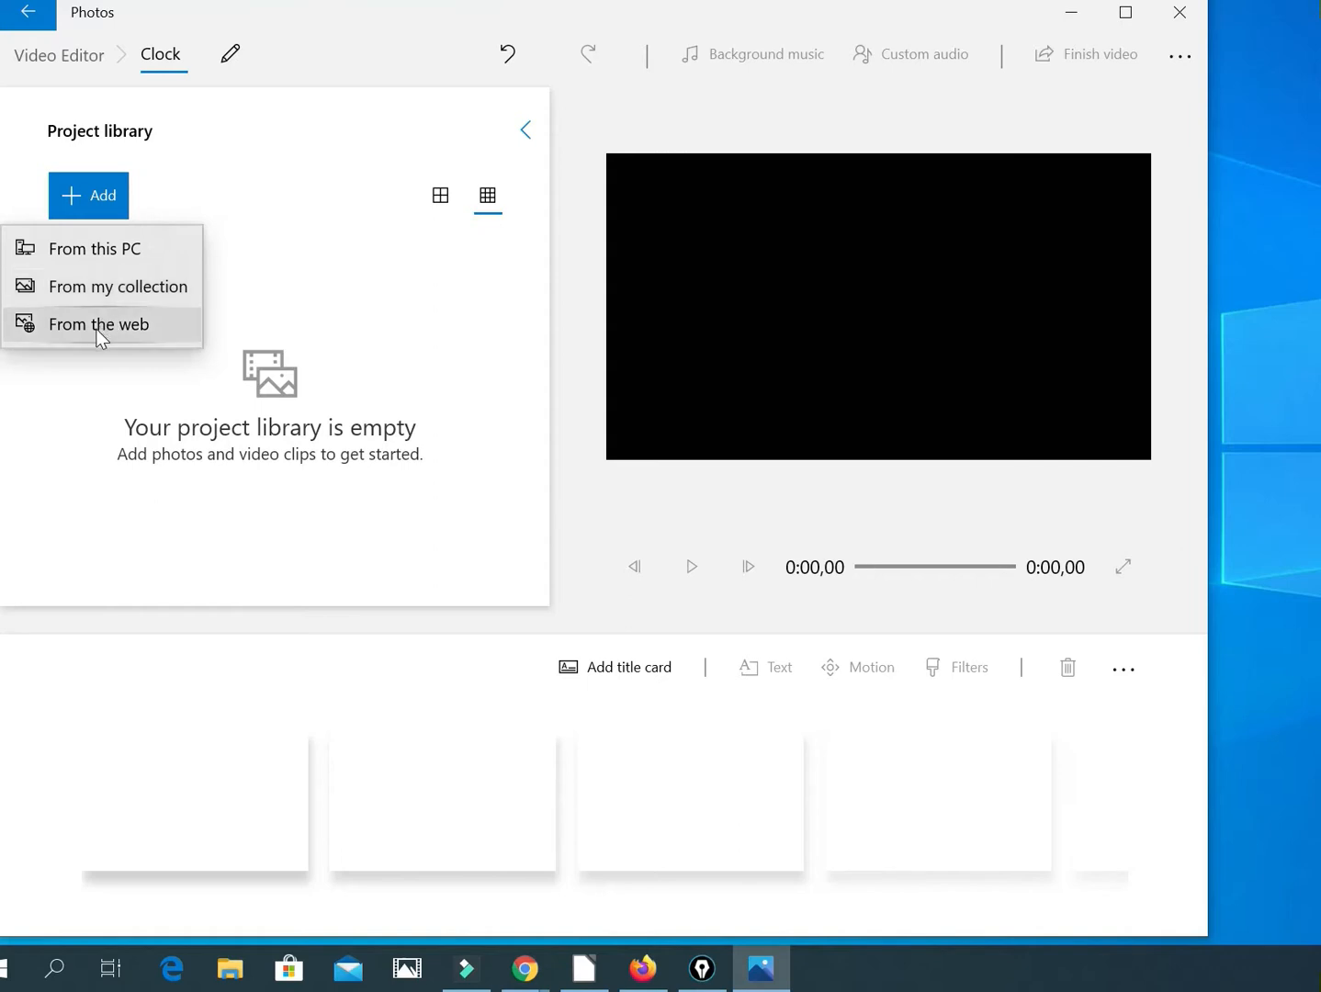
left_click(124, 252)
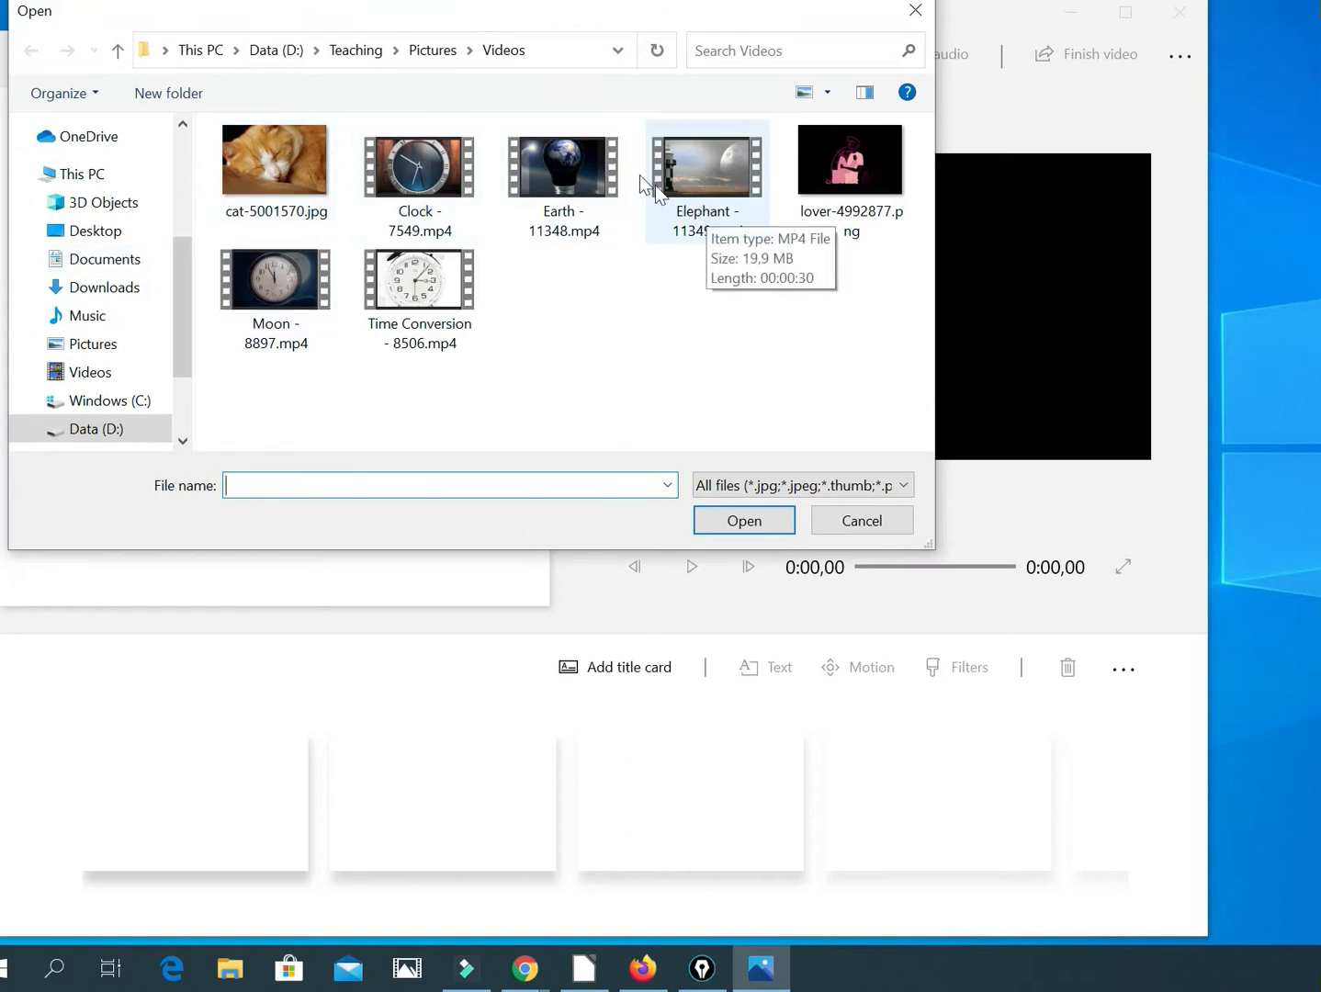
left_click(288, 186)
left_click(427, 189, "ctrl")
left_click(465, 288, "ctrl")
key("ctrl+a")
left_click(734, 530)
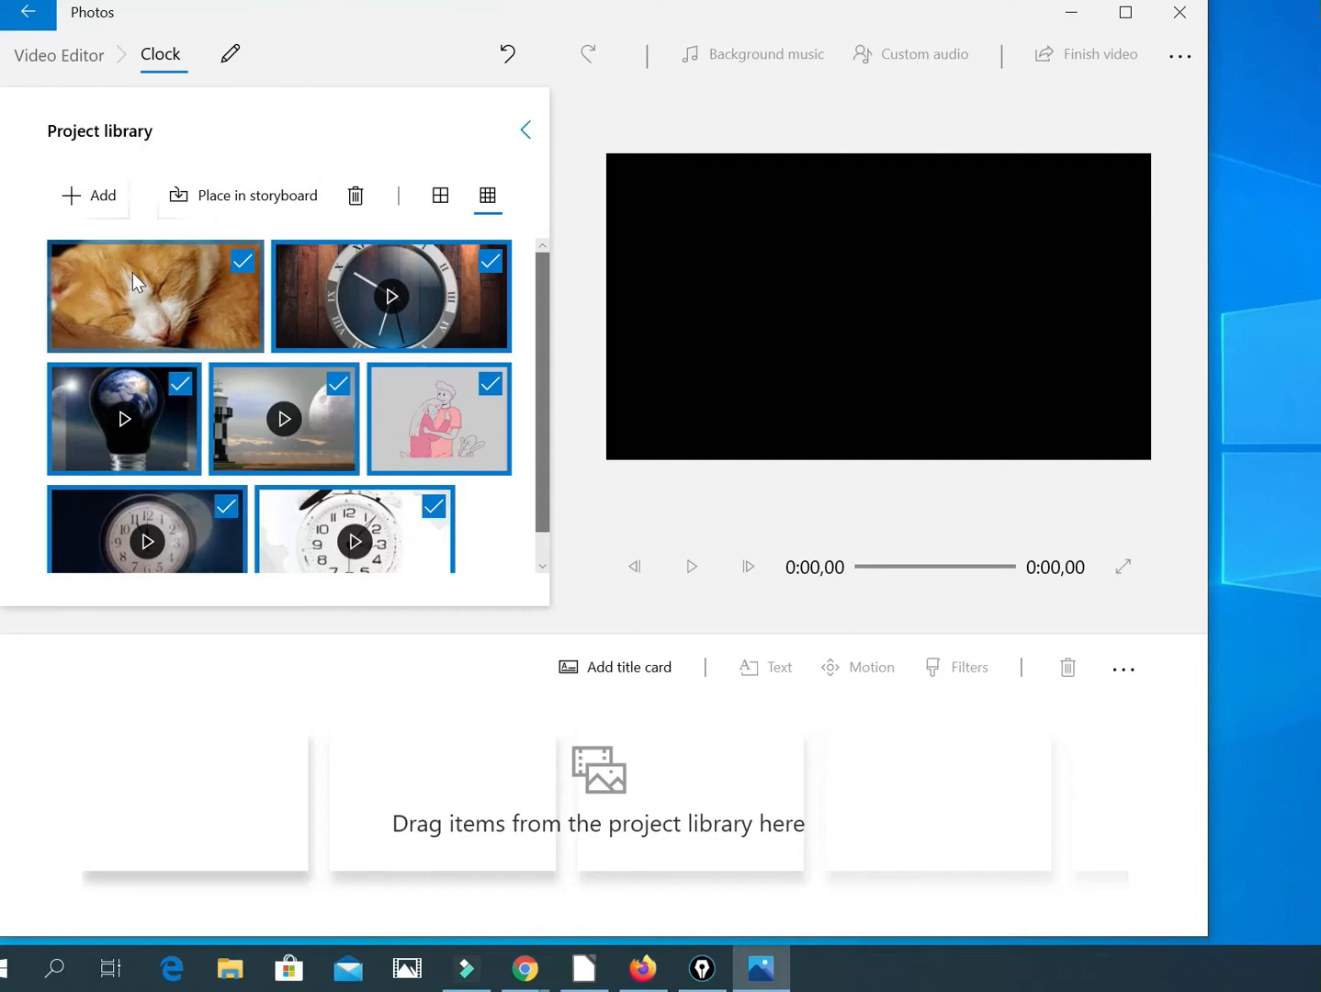
Add a title card to the storyboard, try yellow and light purple backgrounds, and apply the blue custom color
left_click(630, 667)
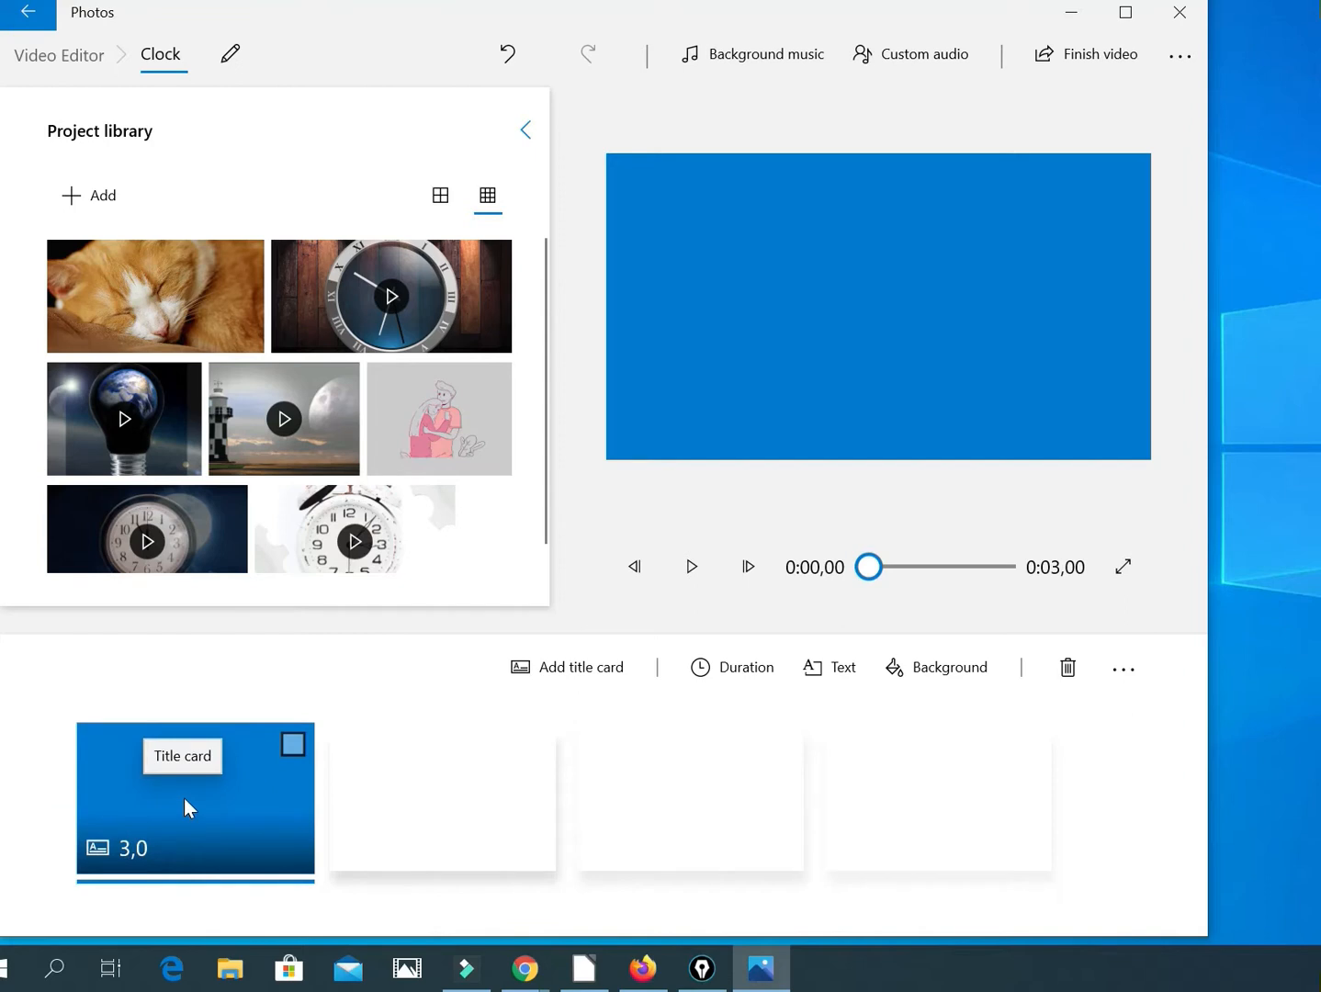
left_click(934, 677)
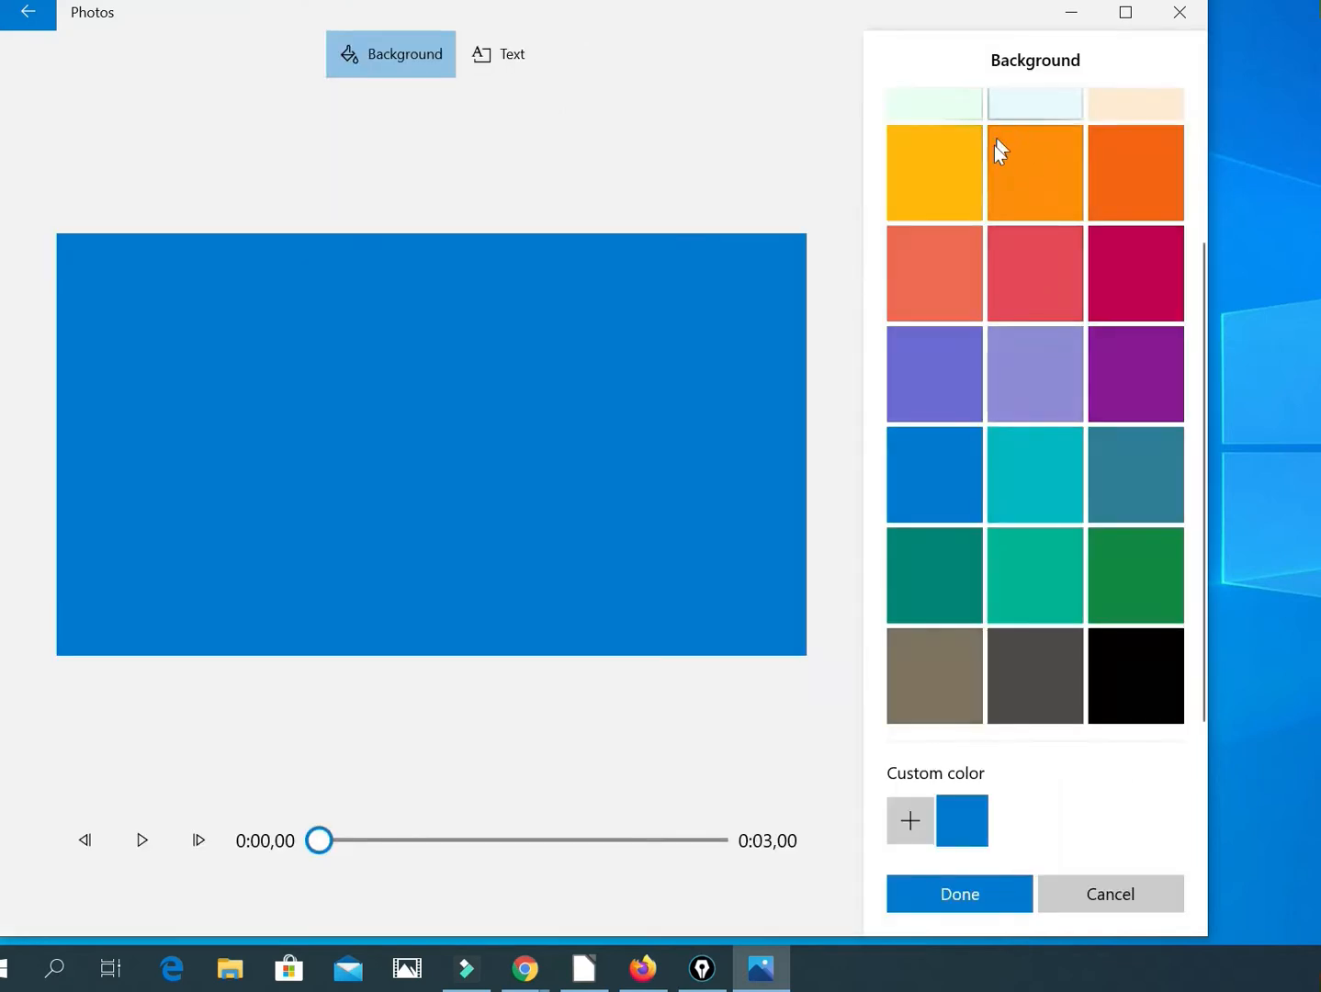
left_click(949, 201)
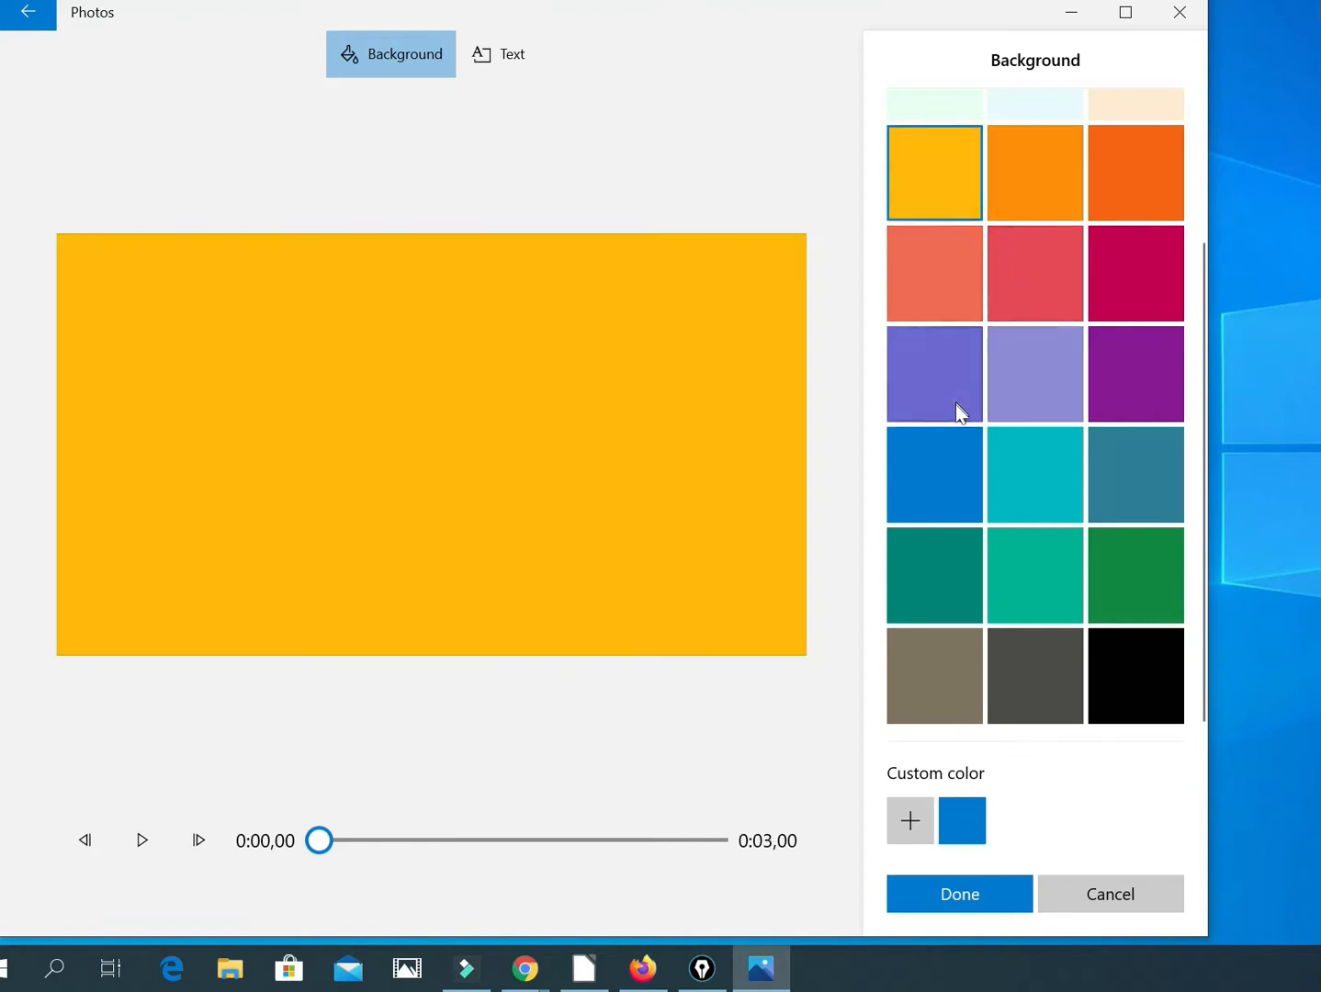
left_click(1038, 393)
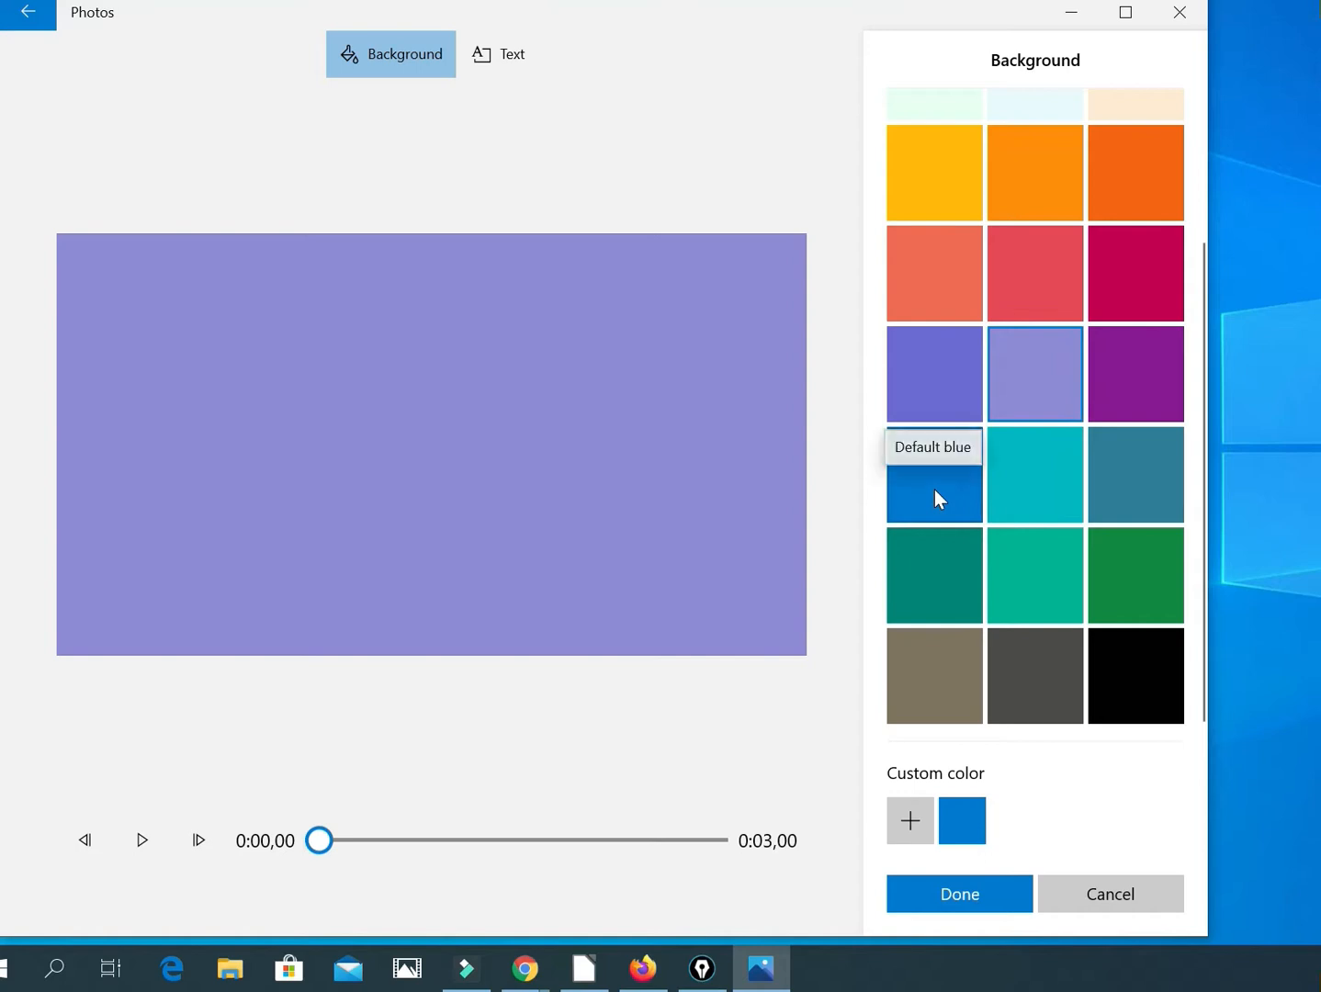
left_click(965, 821)
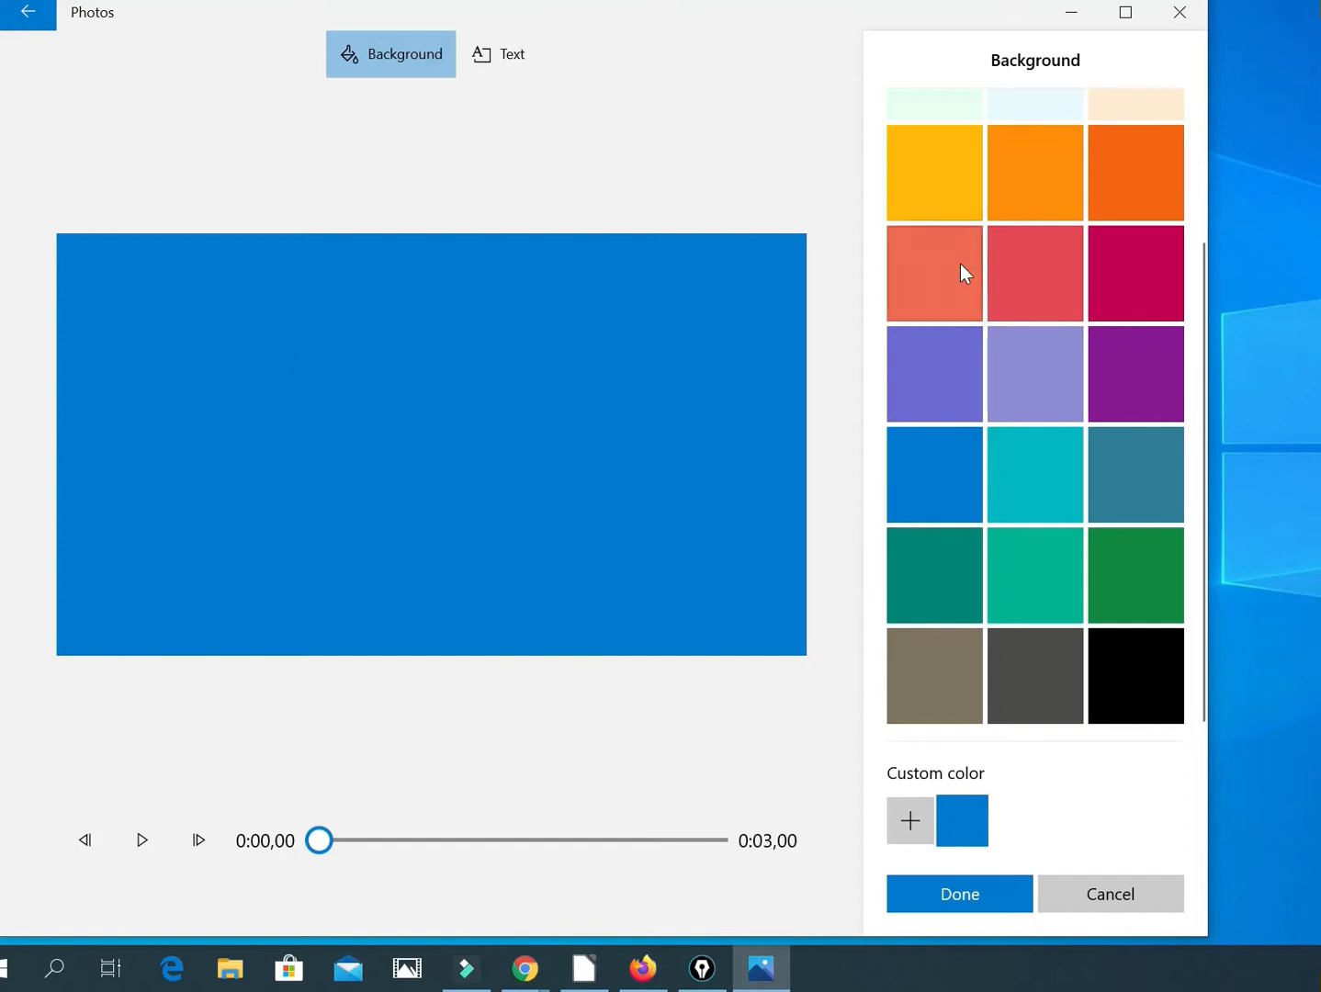
left_click(959, 894)
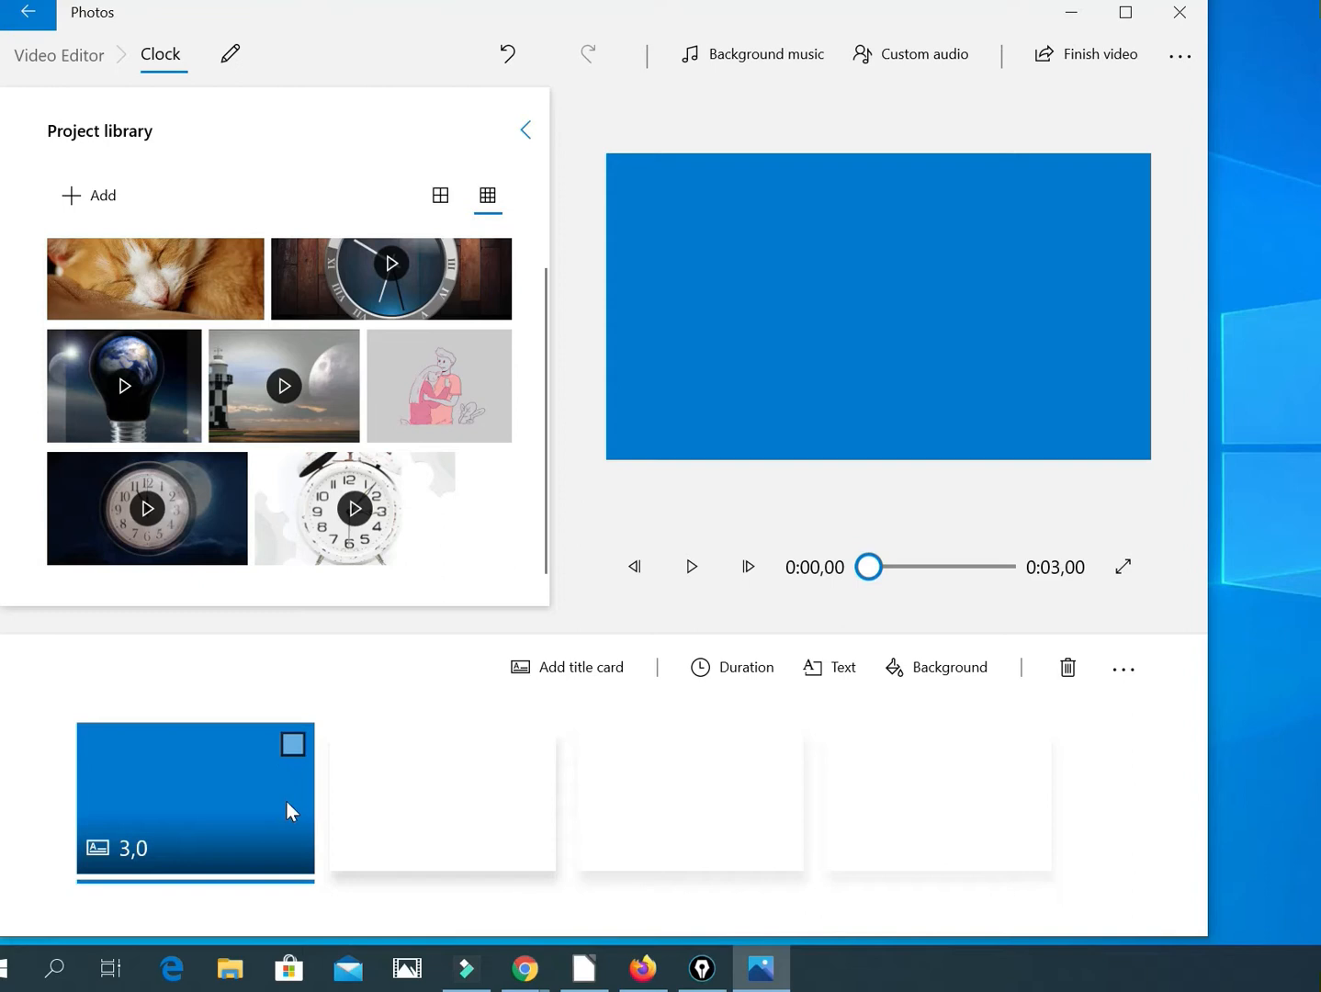
Check the title card's duration options without changing them, and replace its text with "Clocks"
left_click(740, 668)
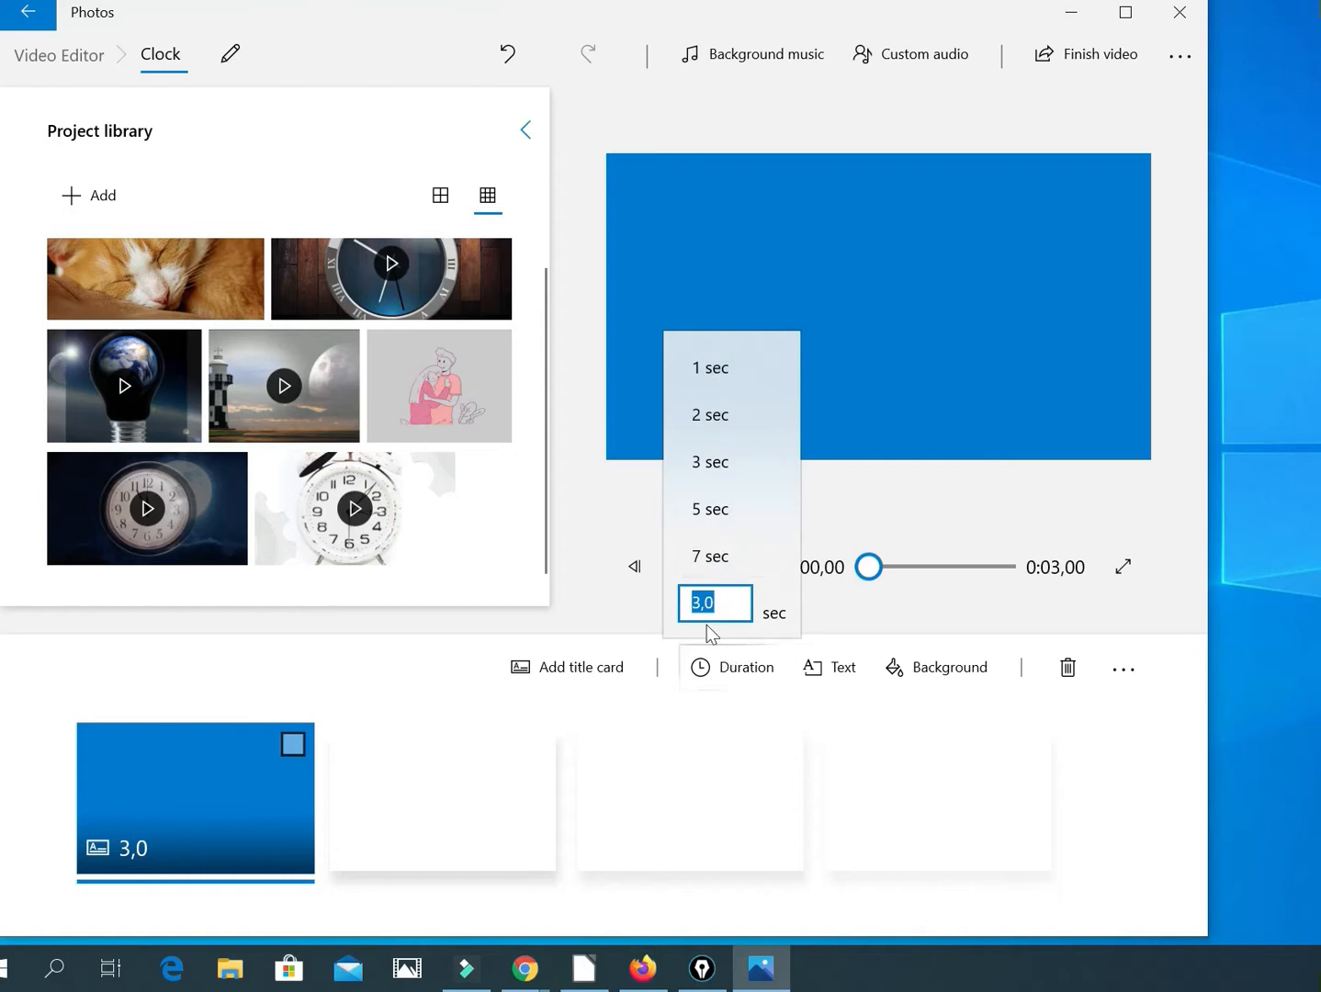
left_click(735, 681)
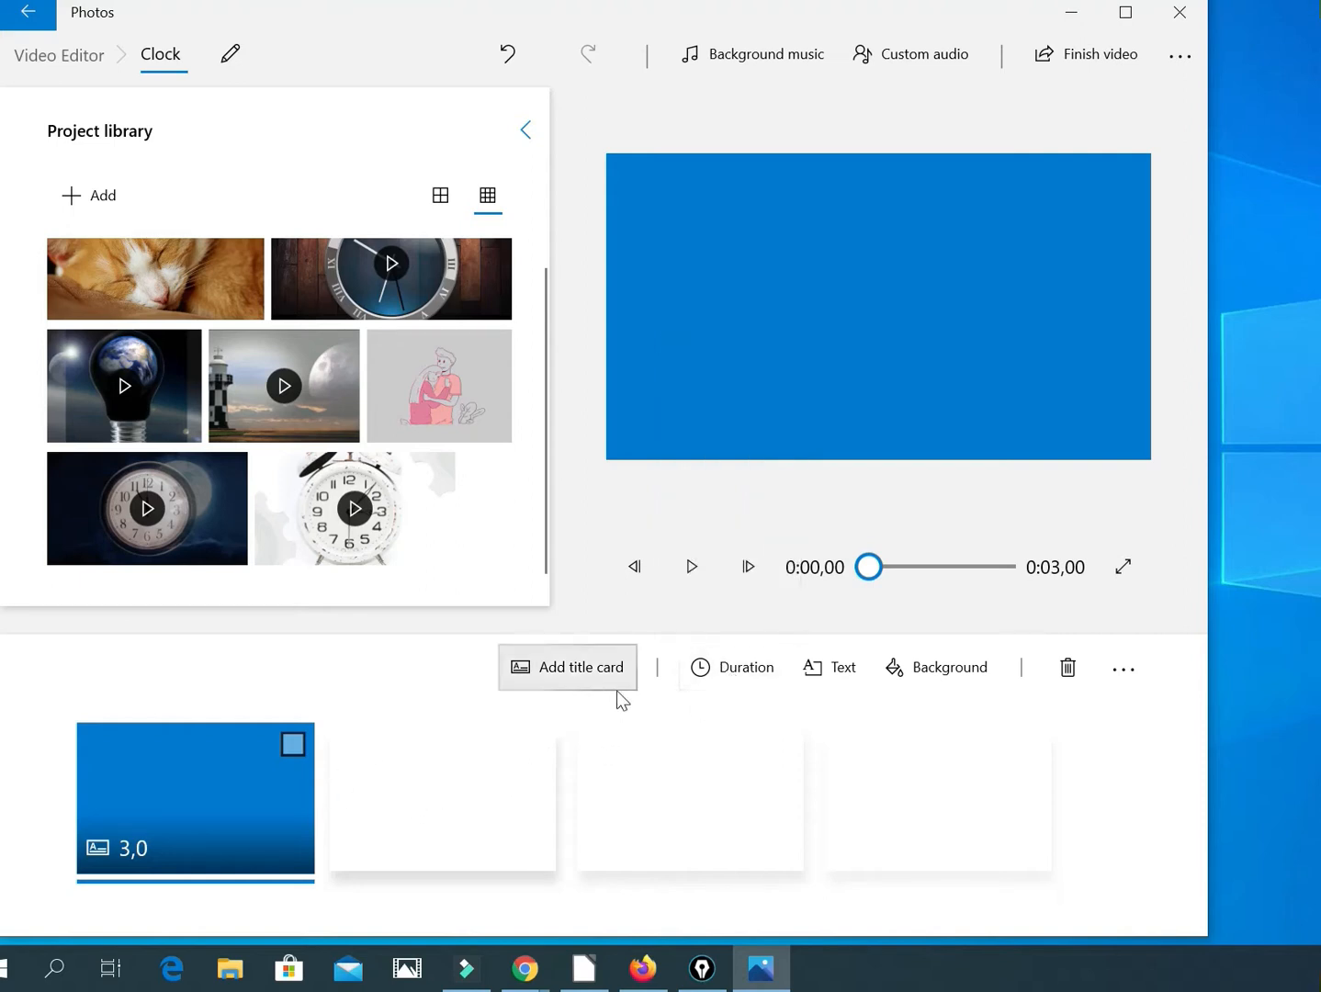
left_click(818, 678)
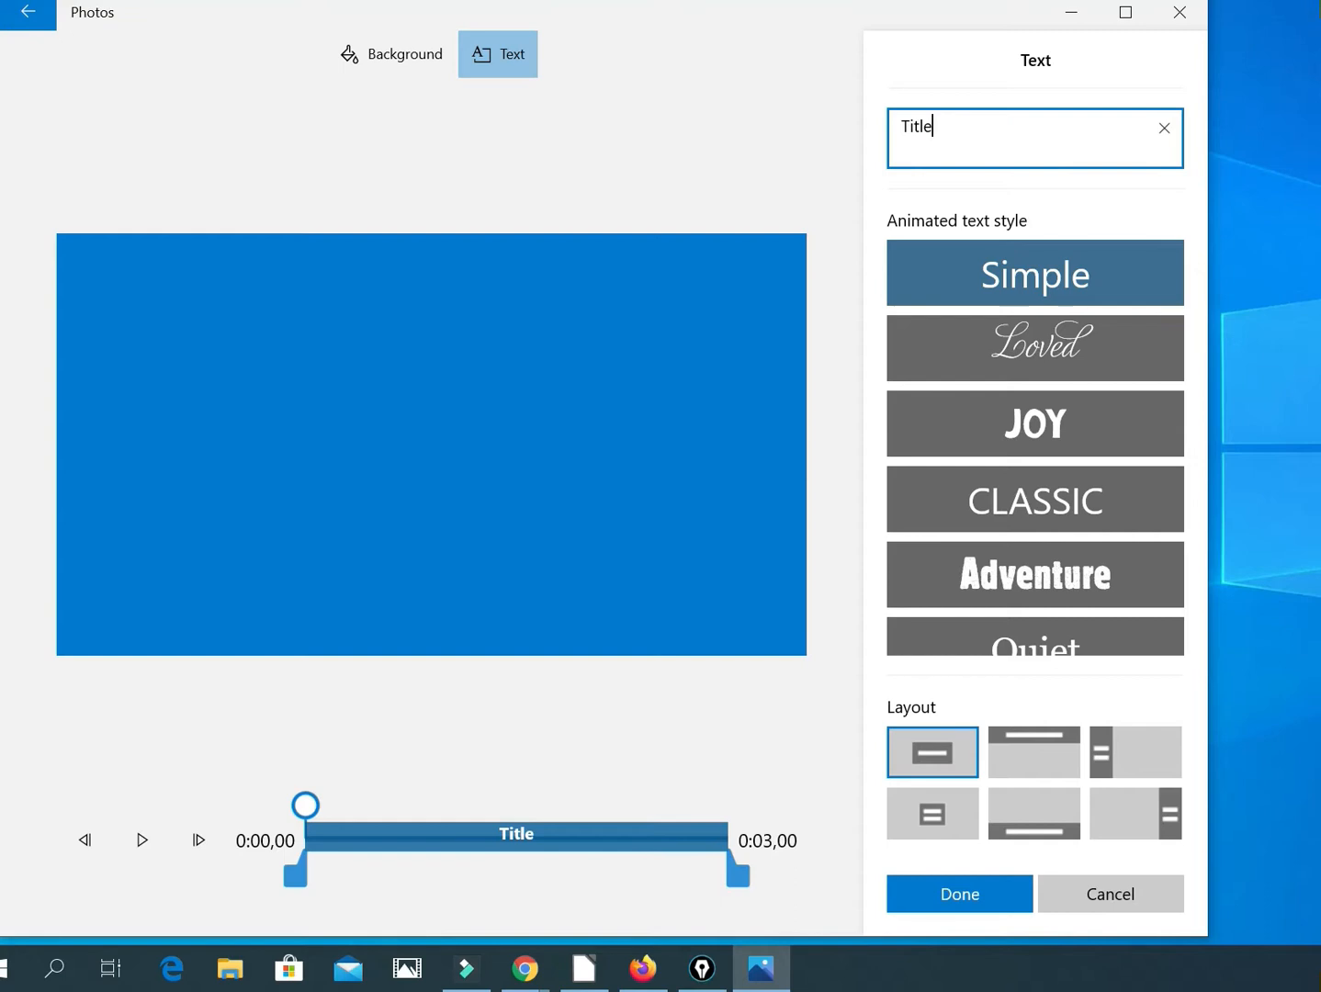
key("BackSpace")
key("BackSpace")
key("BackSpace")
key("BackSpace")
key("BackSpace")
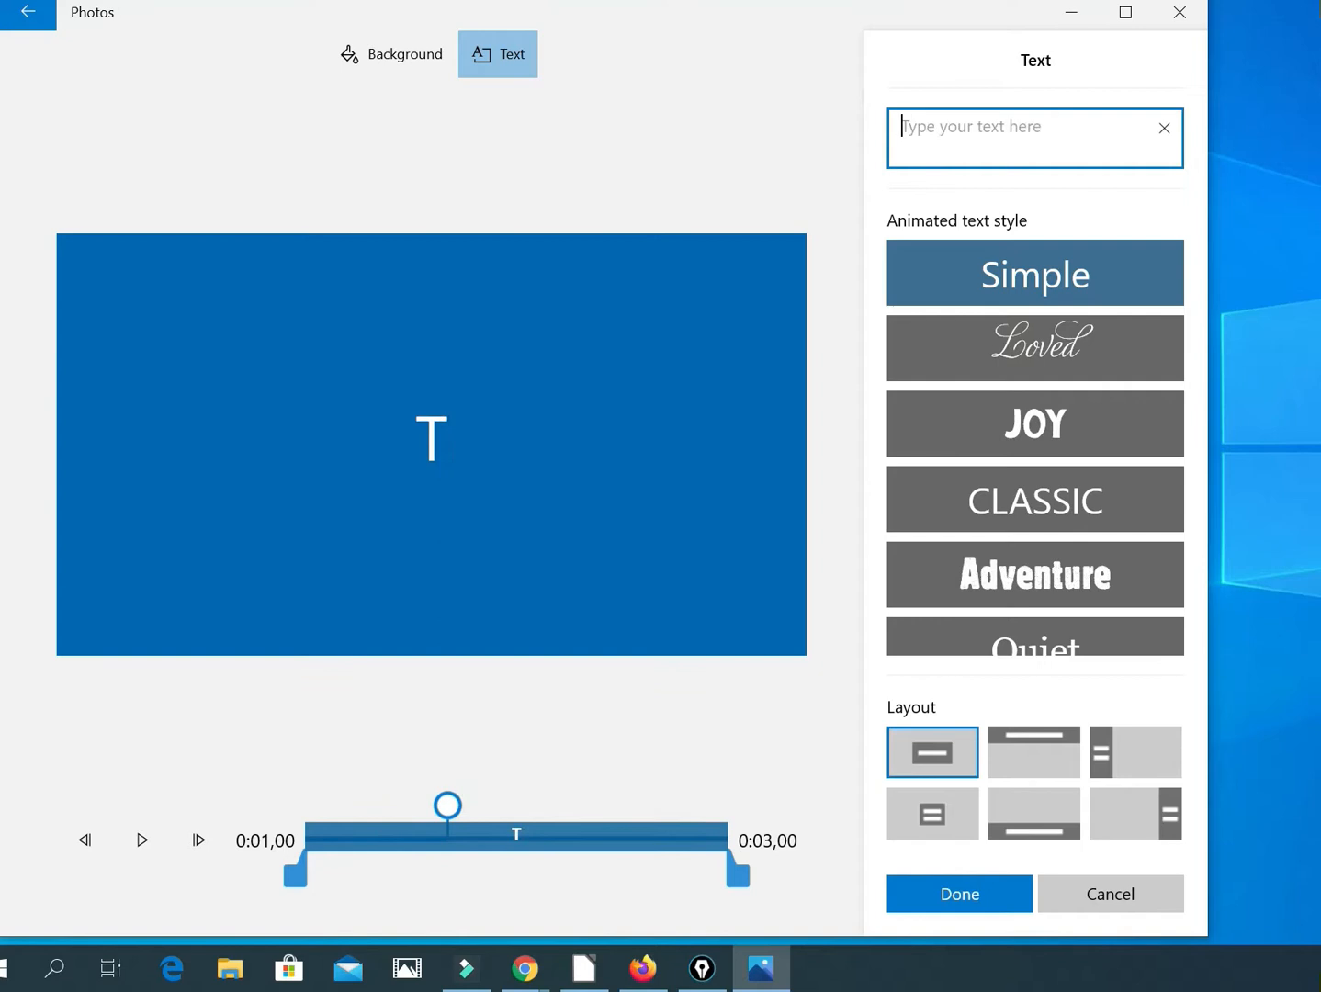
type("C")
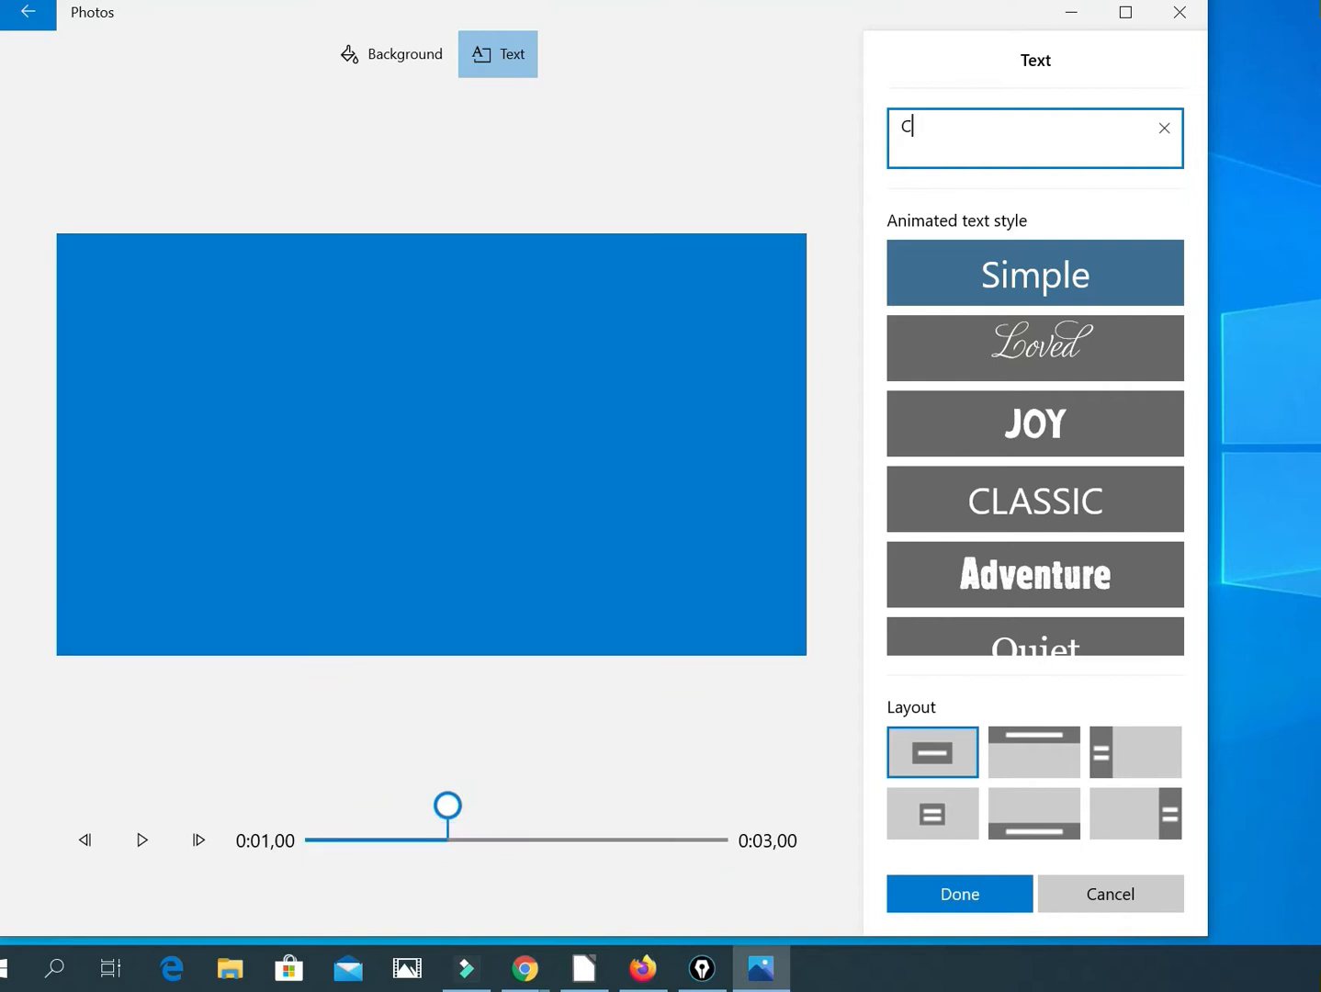
type("locks")
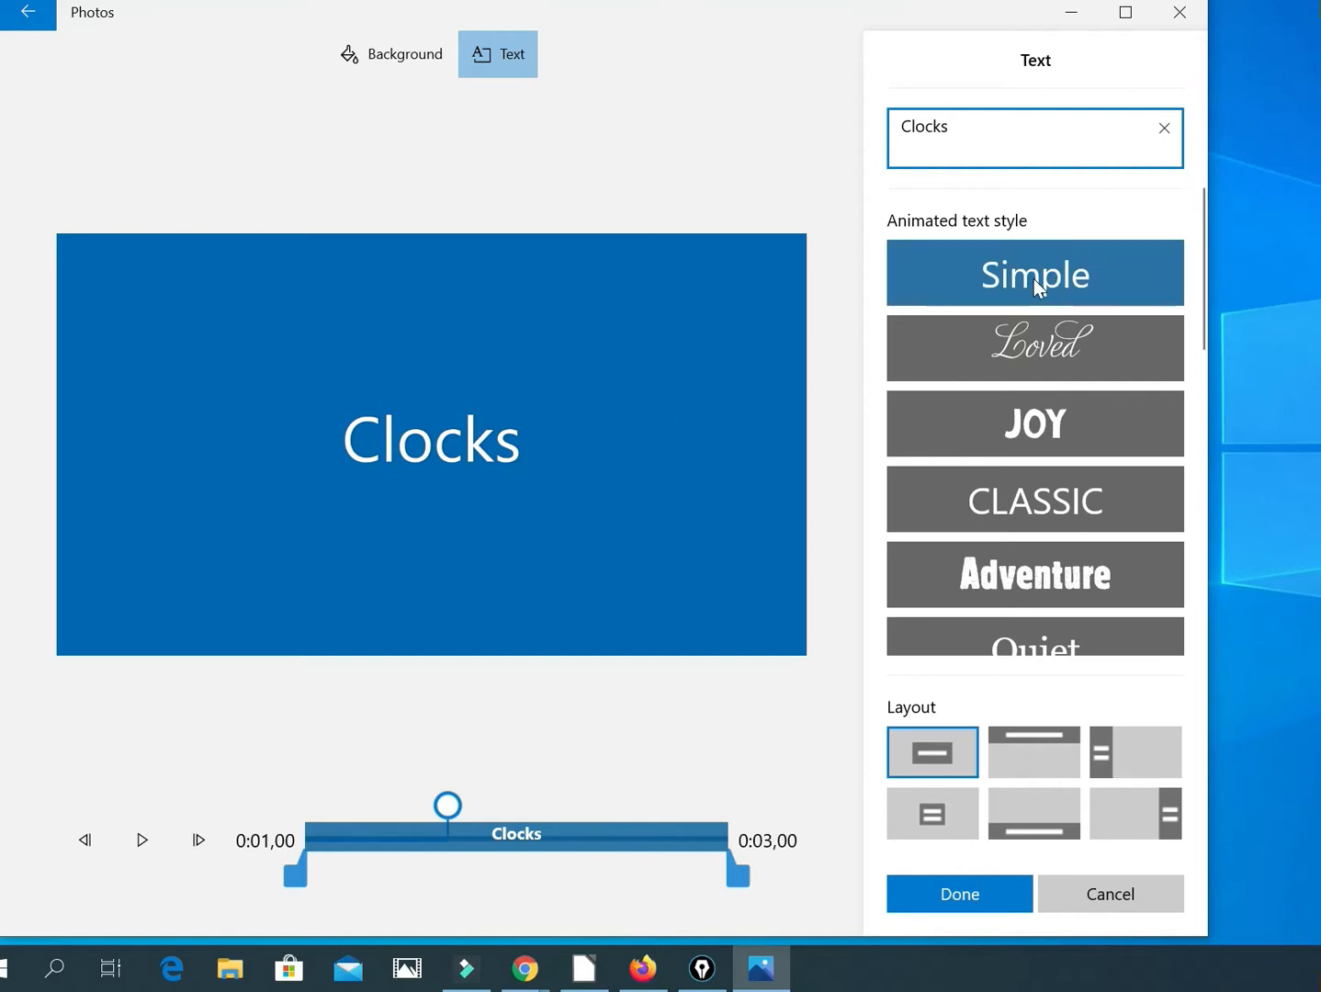
Try the Loved, Joy, Classic, Adventure and Quiet animated text styles on the Clocks title
left_click(1062, 356)
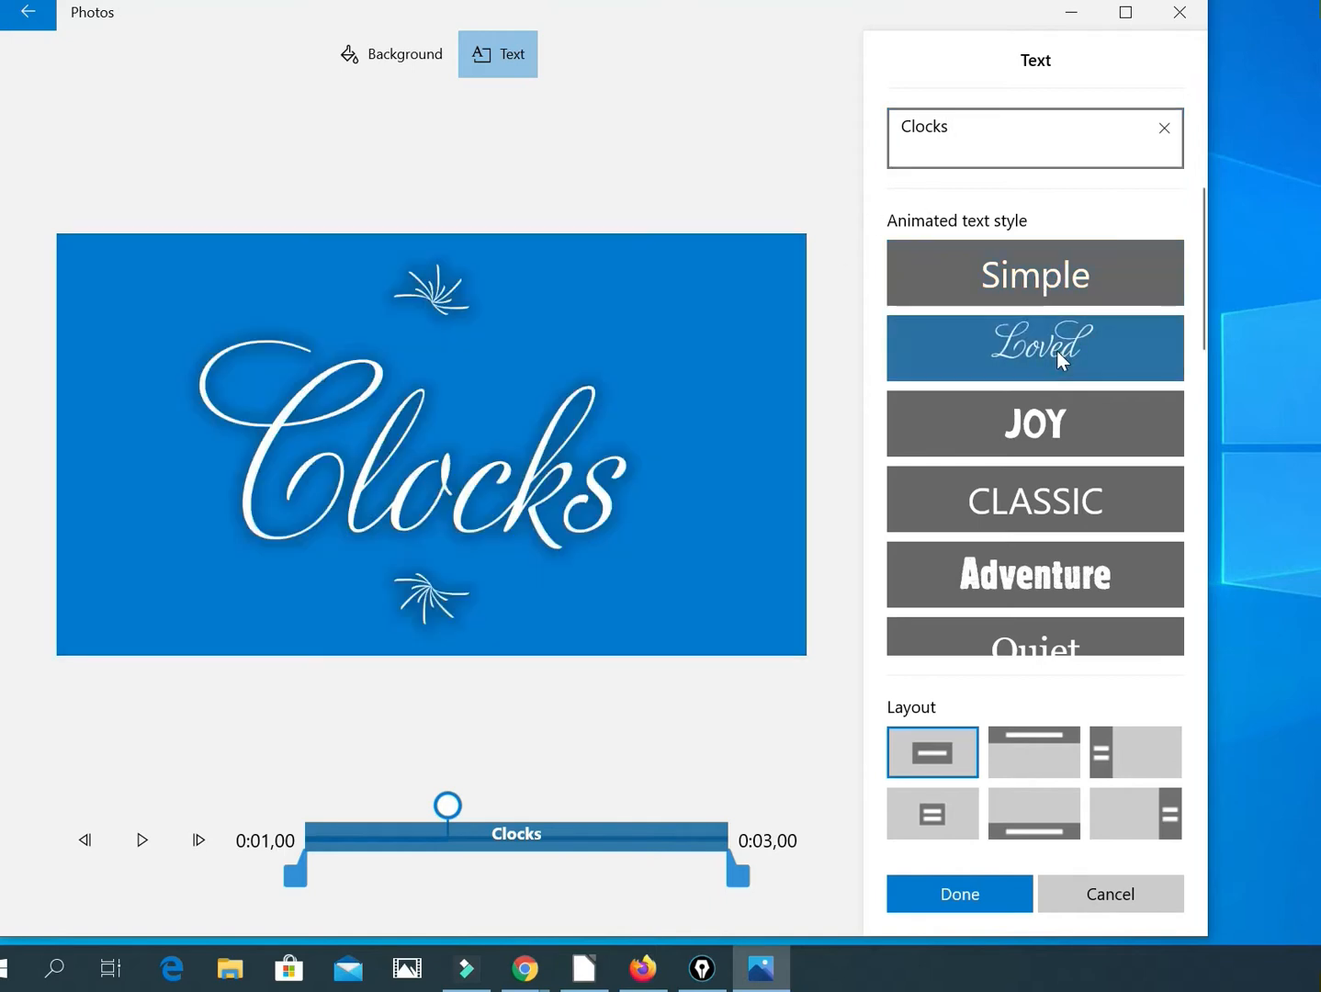
left_click(1061, 429)
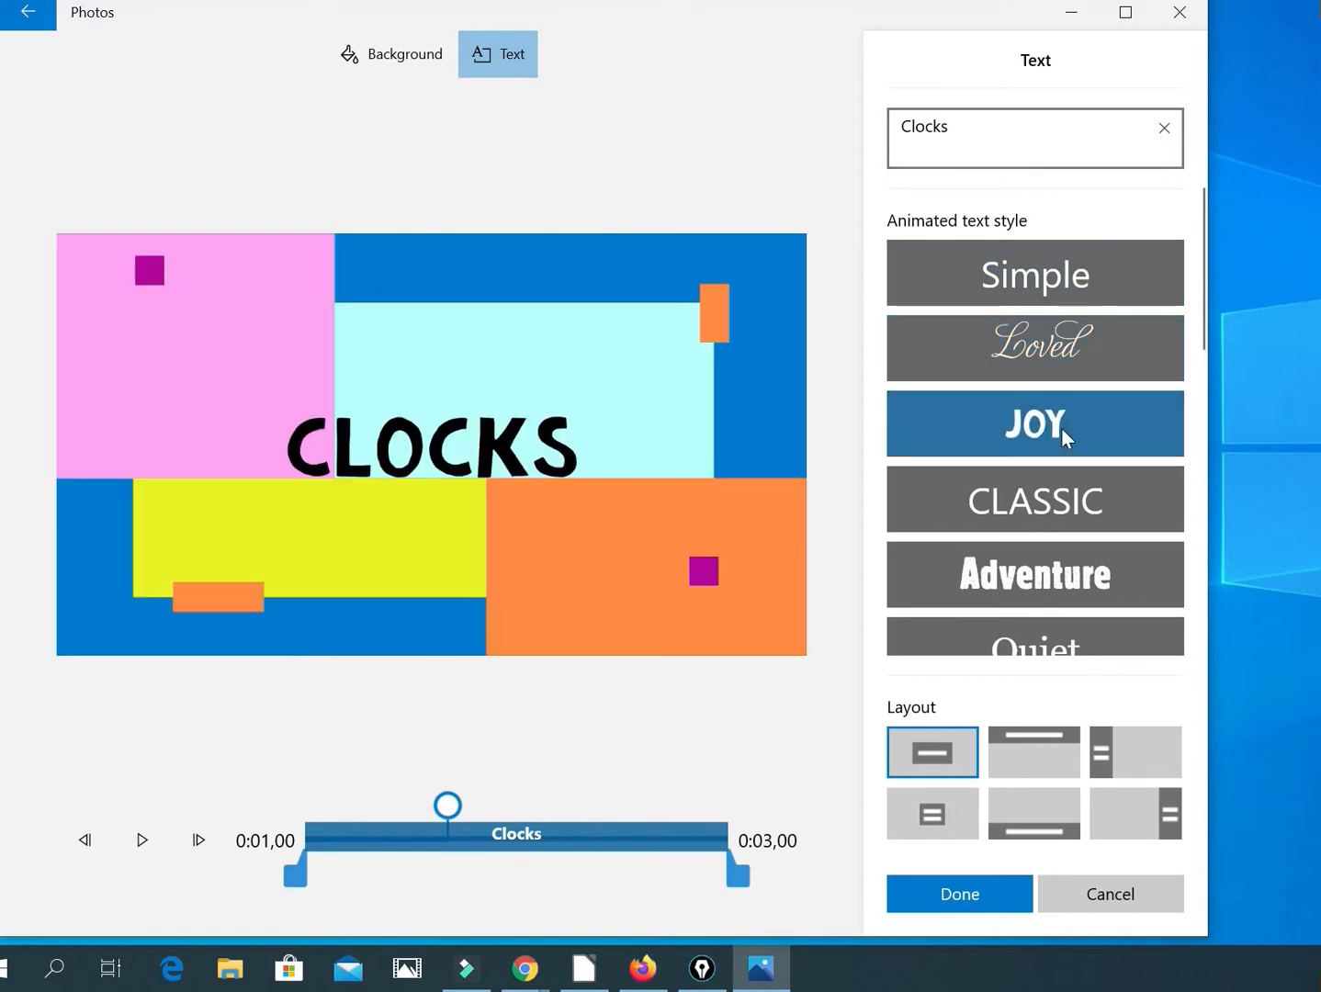
left_click(1044, 501)
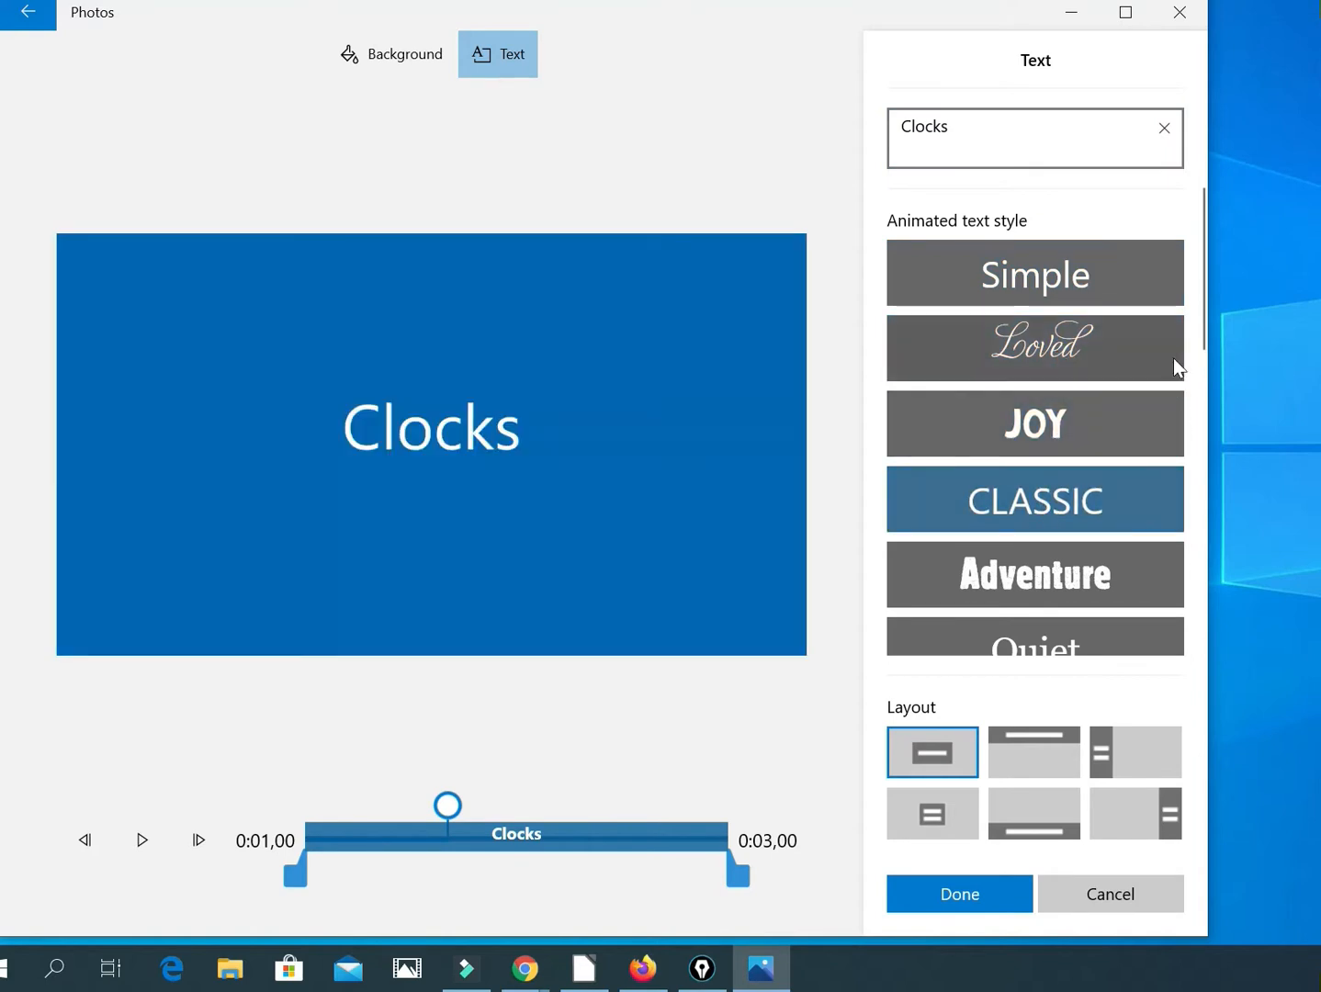
left_click_drag(1203, 344, 1197, 442)
left_click(1064, 276)
left_click(1050, 354)
Compare the Boom, Cinema, Bold and Quiet animated styles on the Clocks title and choose Boom
left_click(1053, 409)
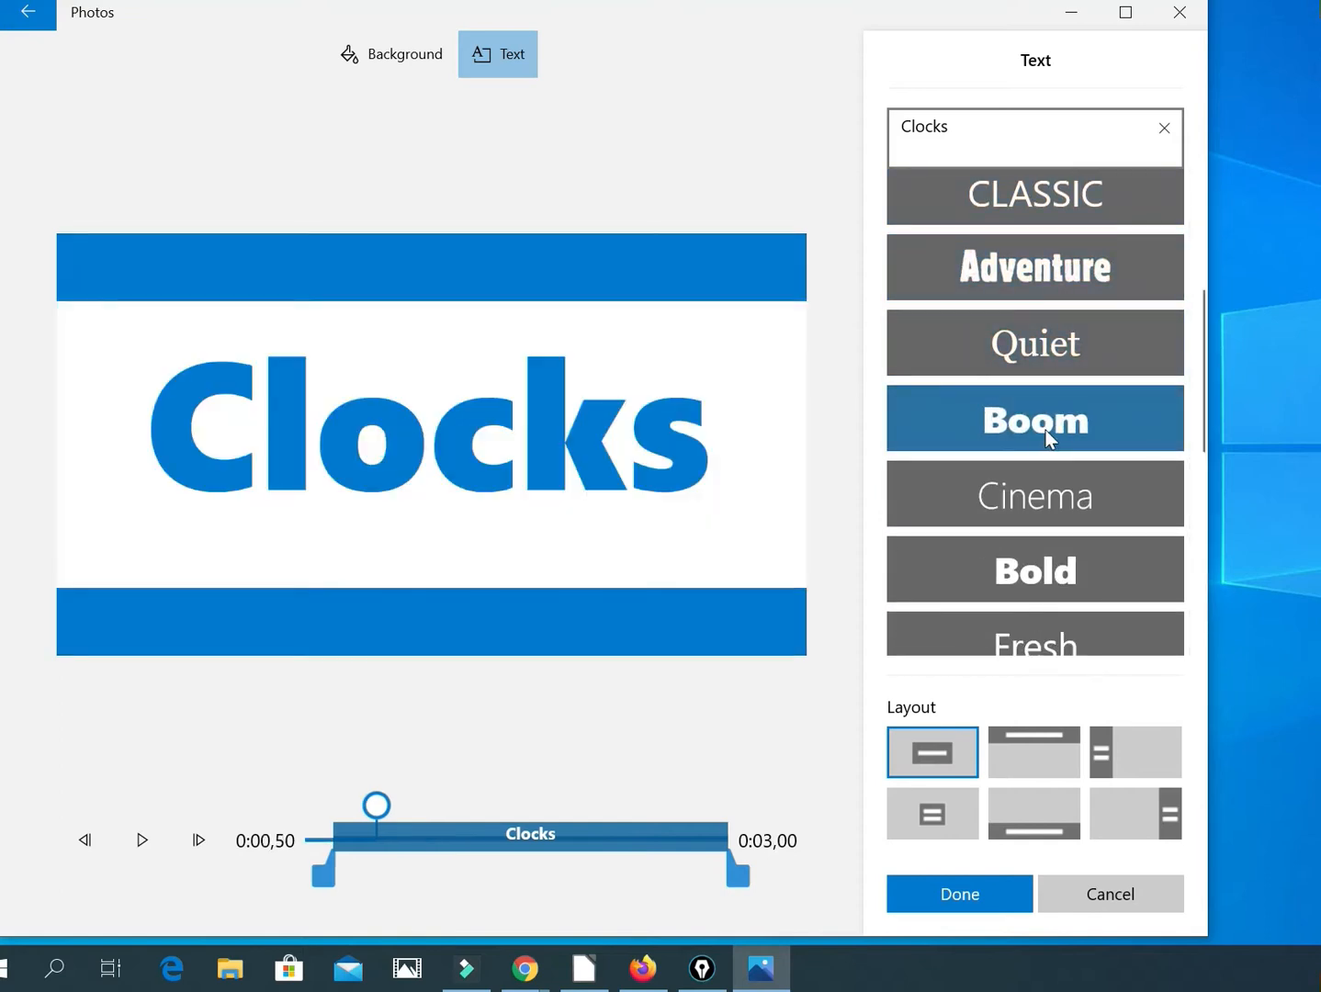
left_click(1036, 504)
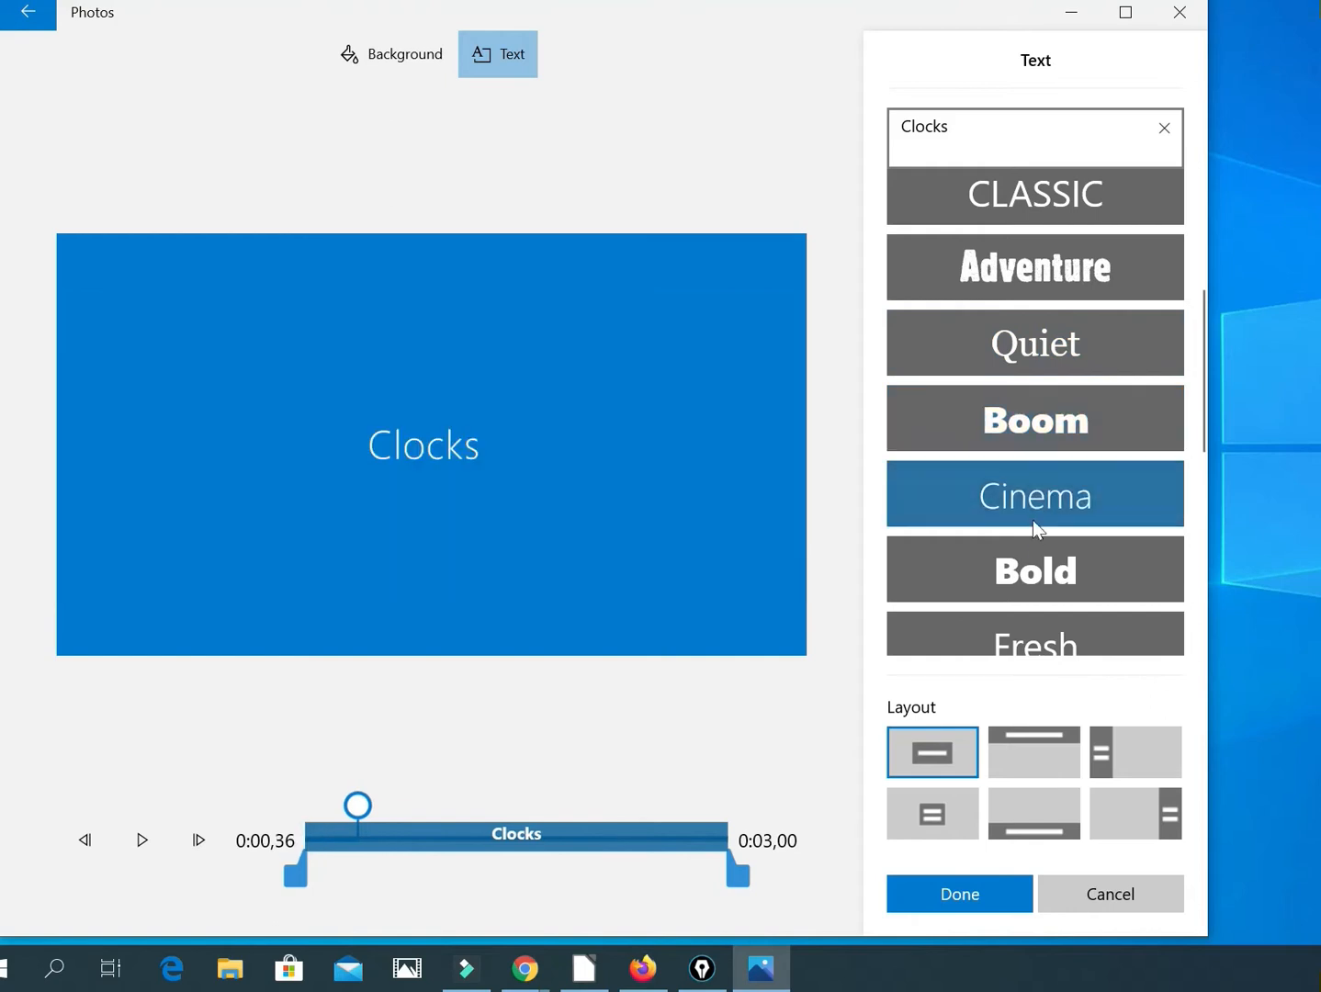
left_click(1035, 575)
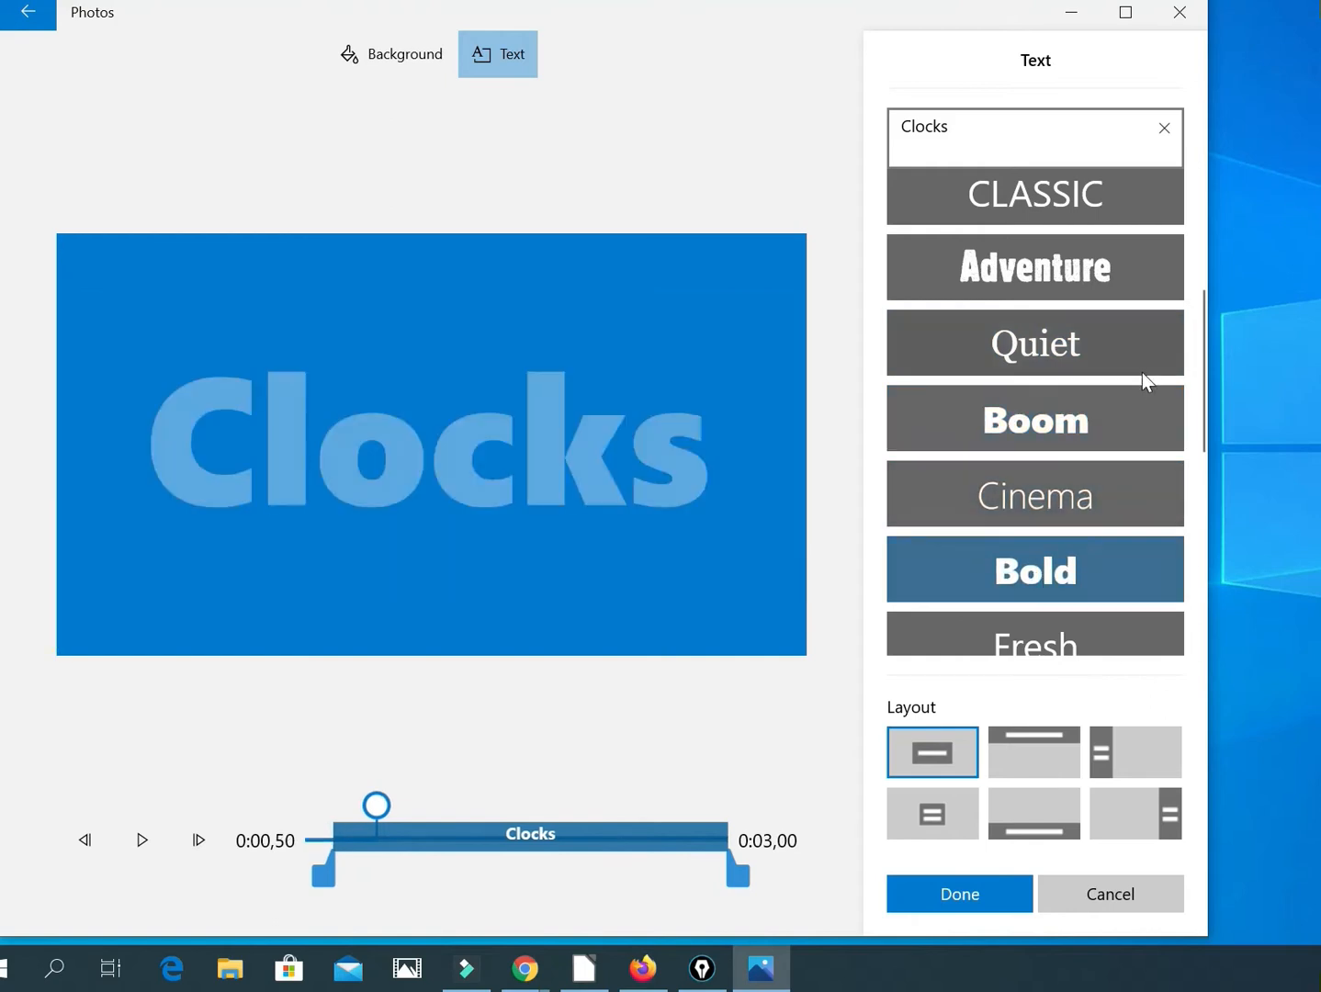
left_click(1056, 357)
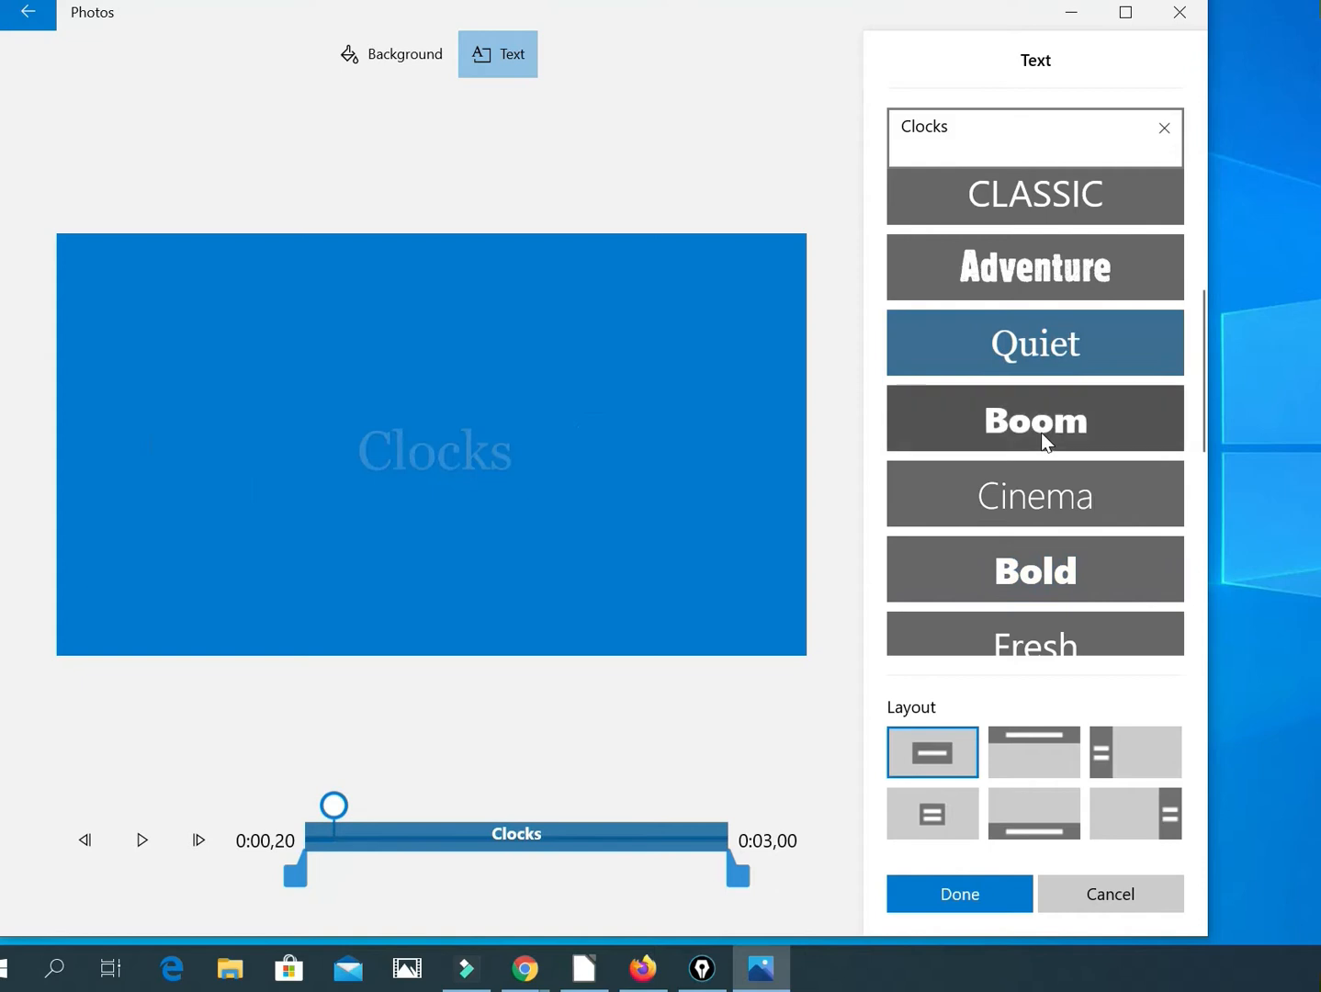
left_click(1006, 441)
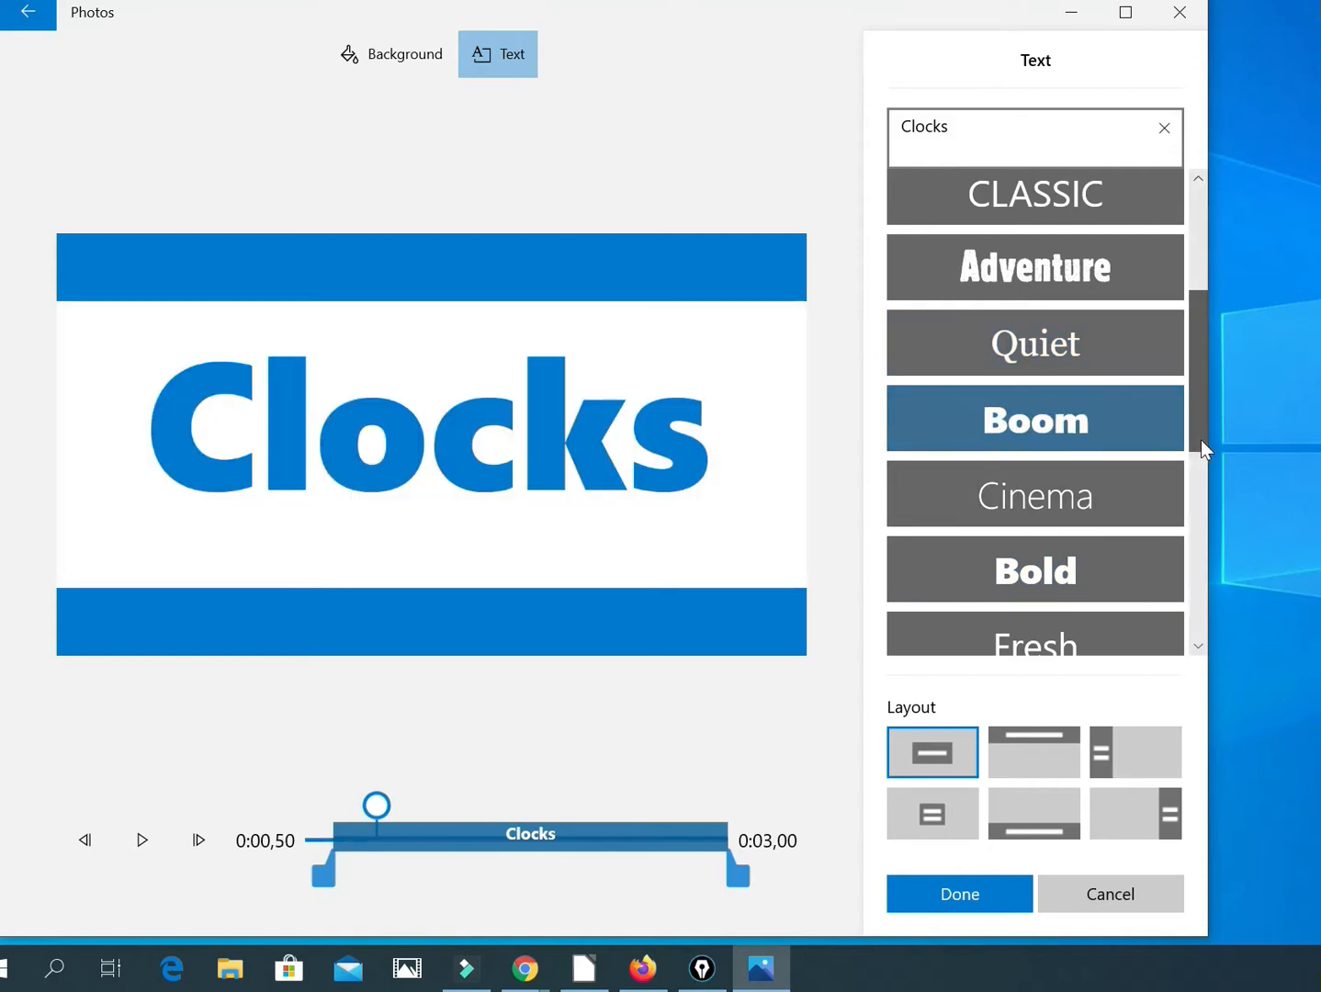
left_click_drag(1201, 439, 1175, 309)
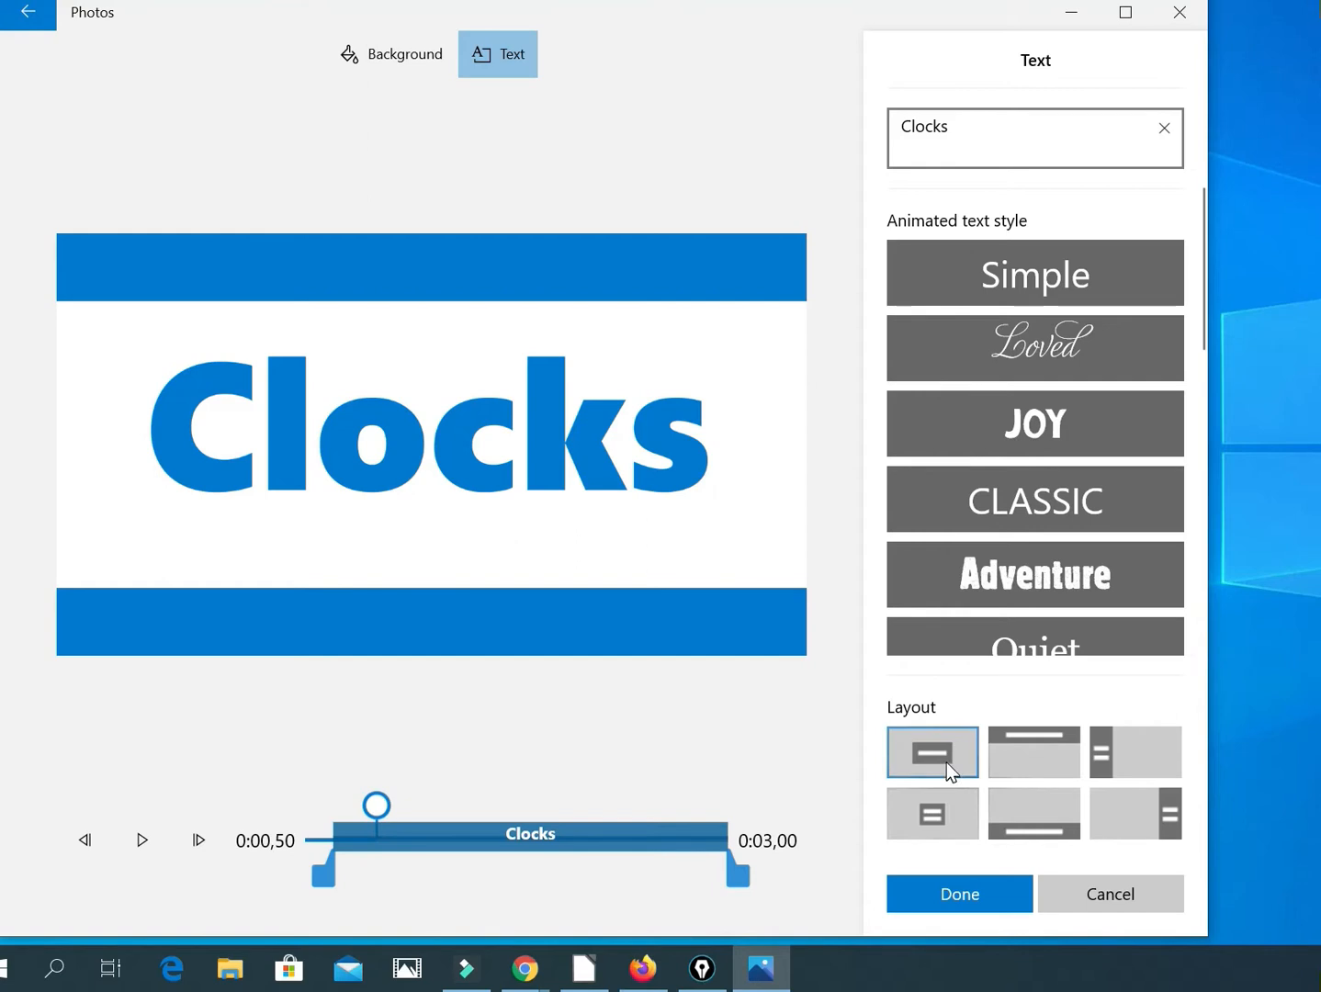
Compare the Top, Title 2, Bottom and Right layouts on the Clocks title, choose Left, and apply the title text
left_click(1015, 753)
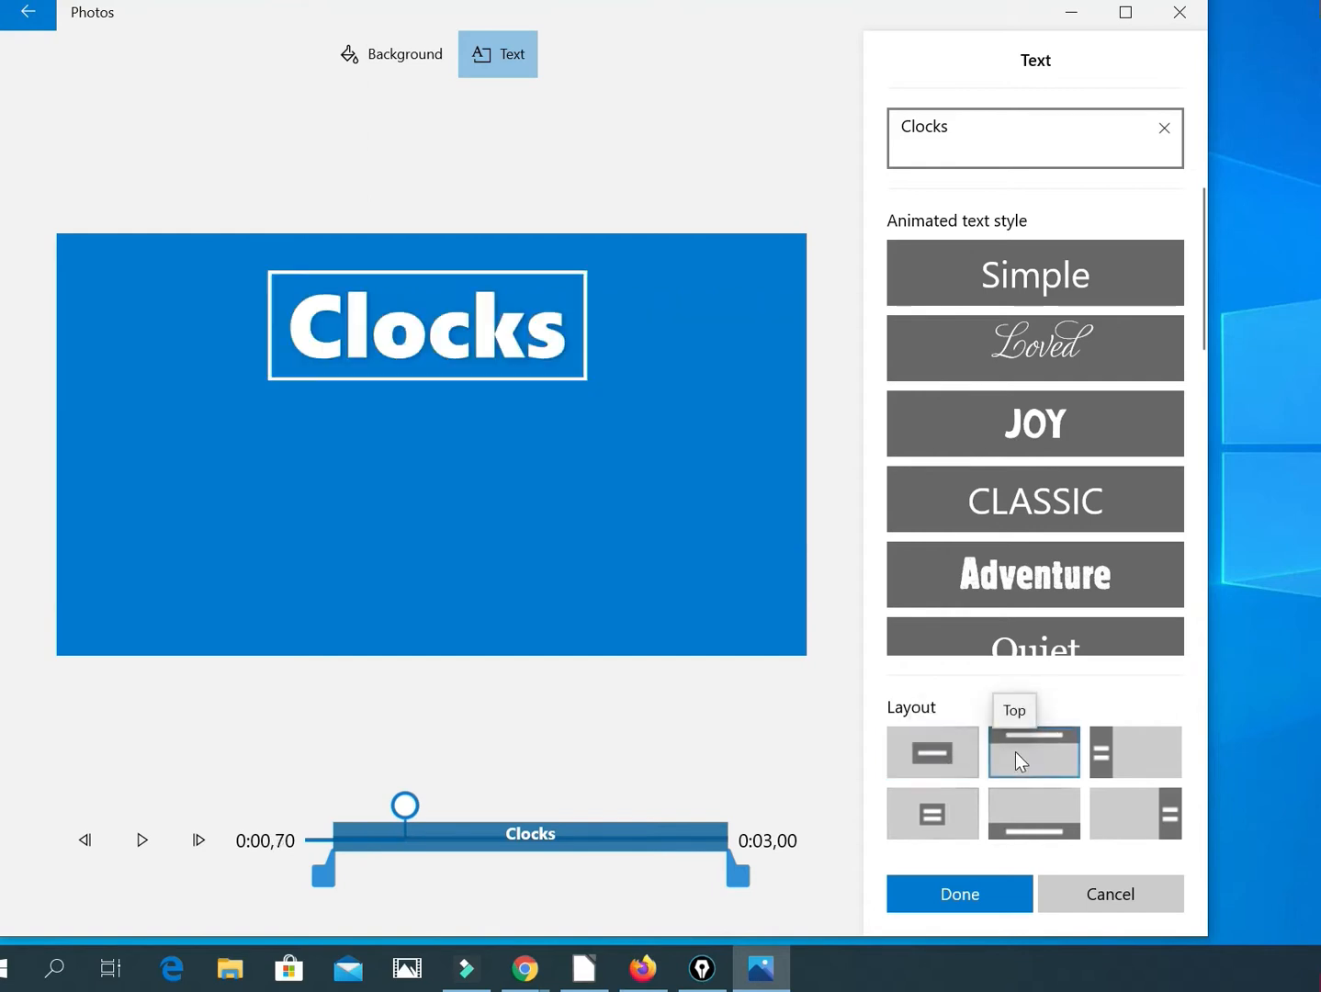
left_click(1126, 756)
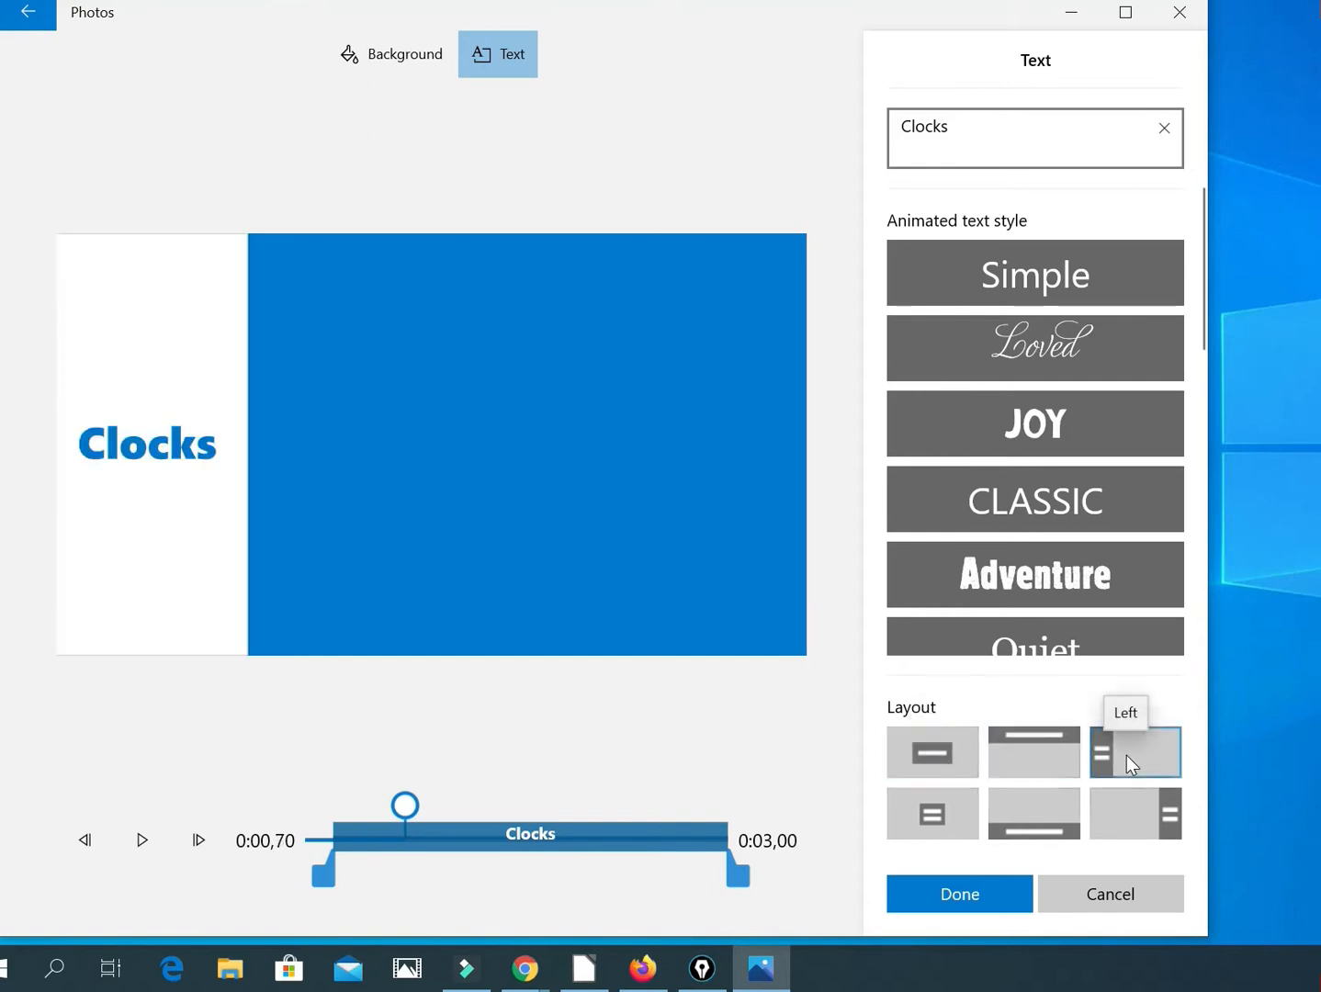
left_click(936, 817)
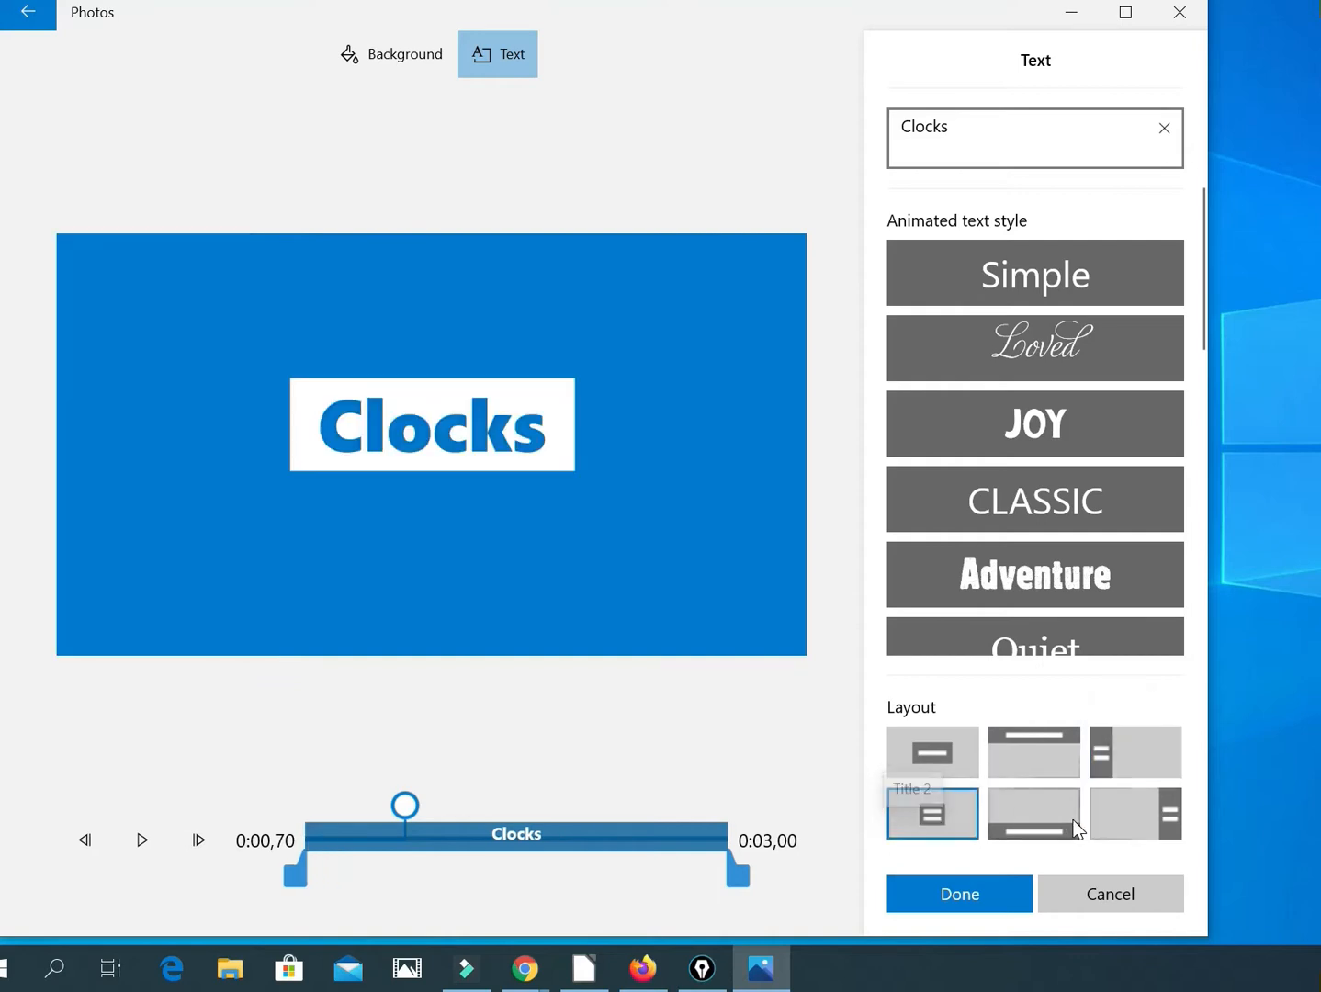
left_click(1038, 816)
left_click(1129, 810)
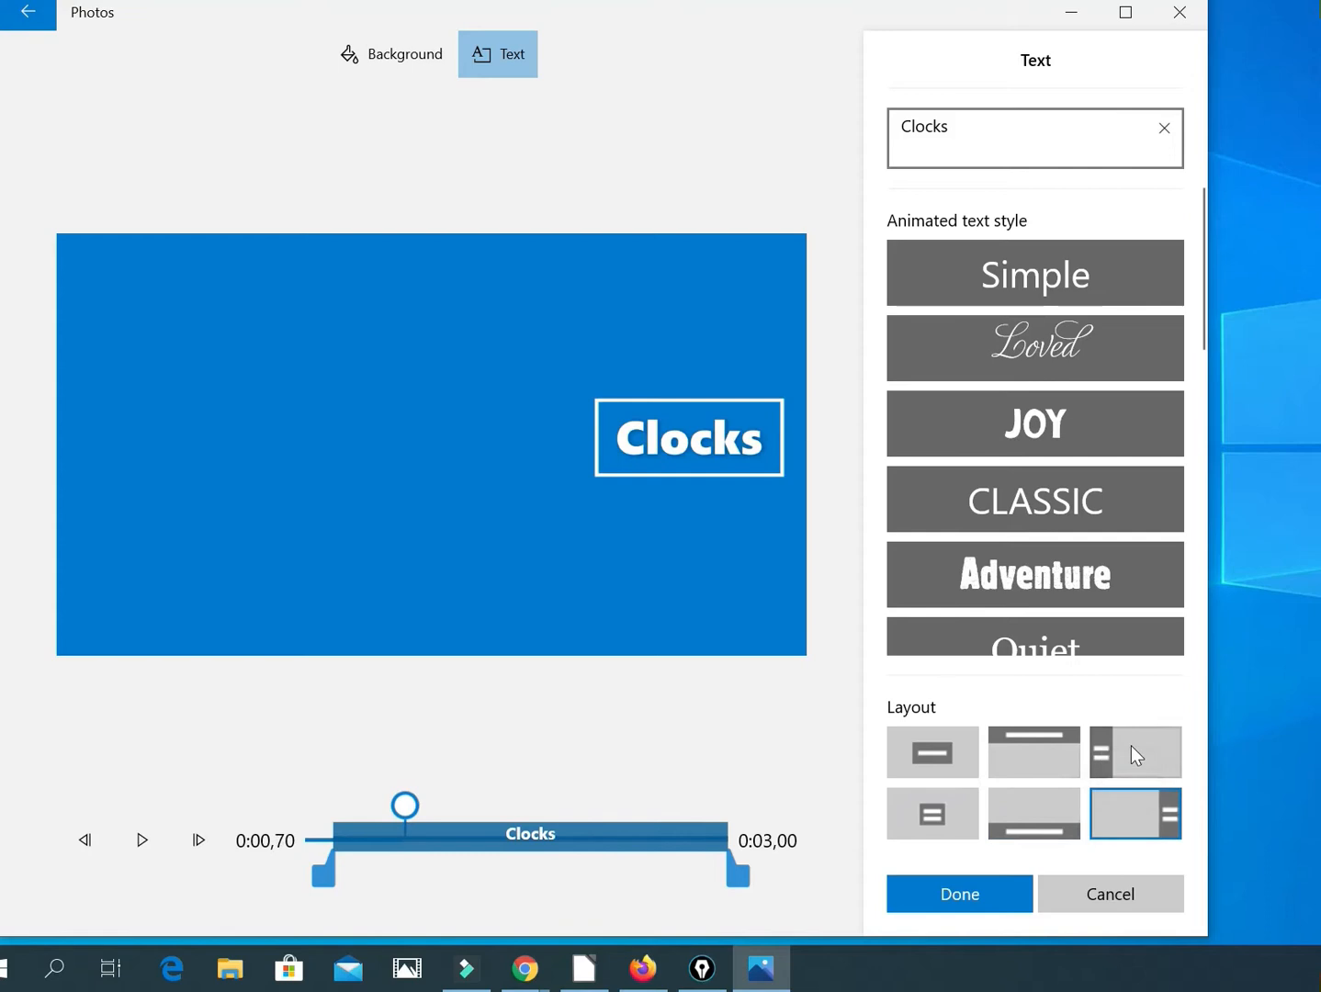
left_click(1131, 745)
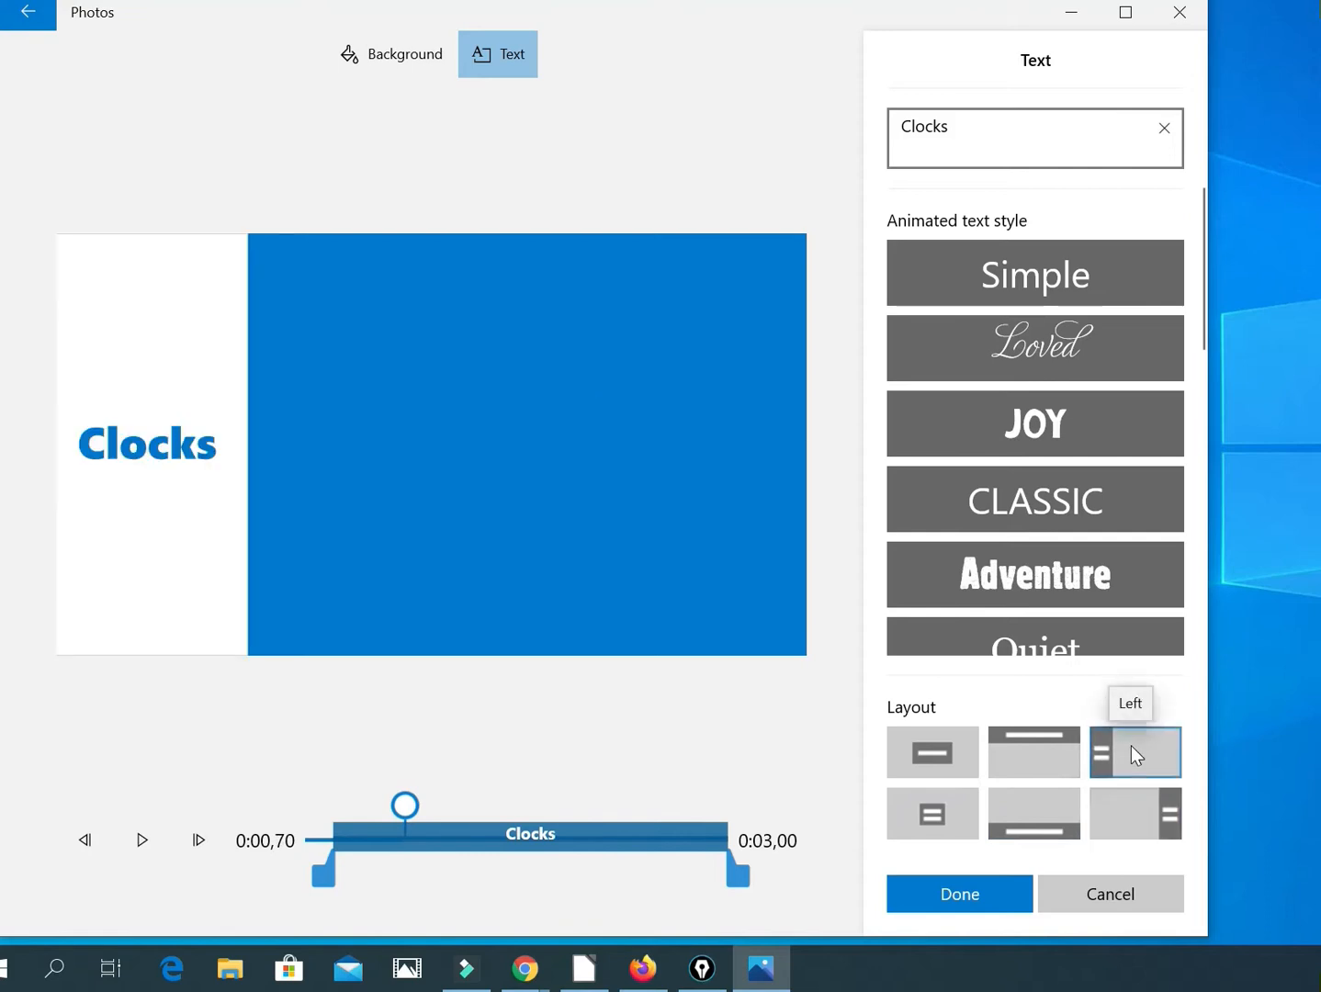
left_click(974, 905)
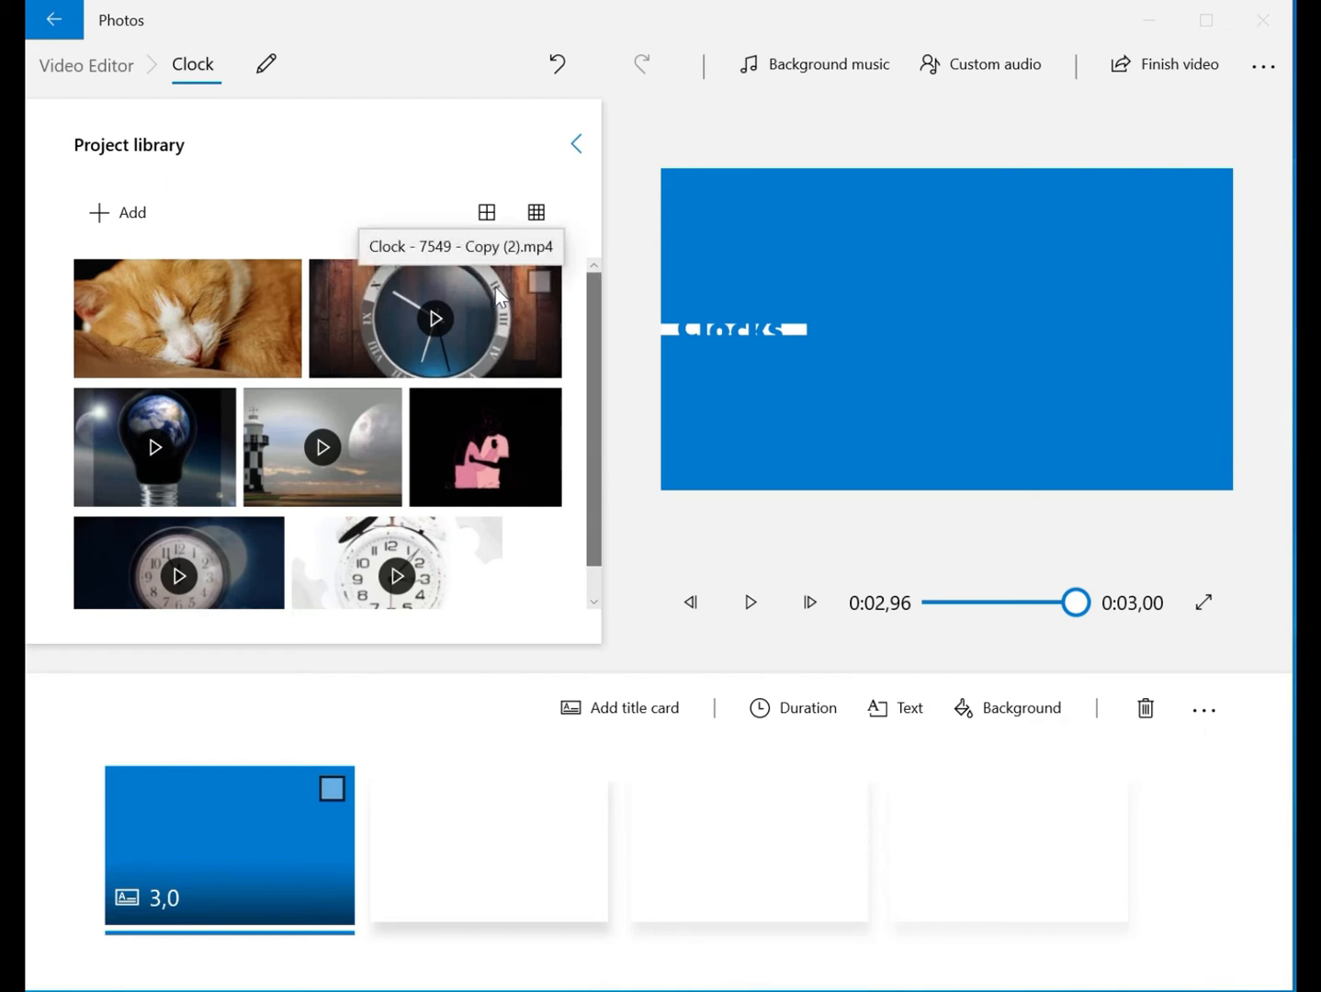
Add the Clock - 7549 - Copy (2).mp4 clip from the project library to the storyboard after the title card
left_click_drag(498, 296, 537, 884)
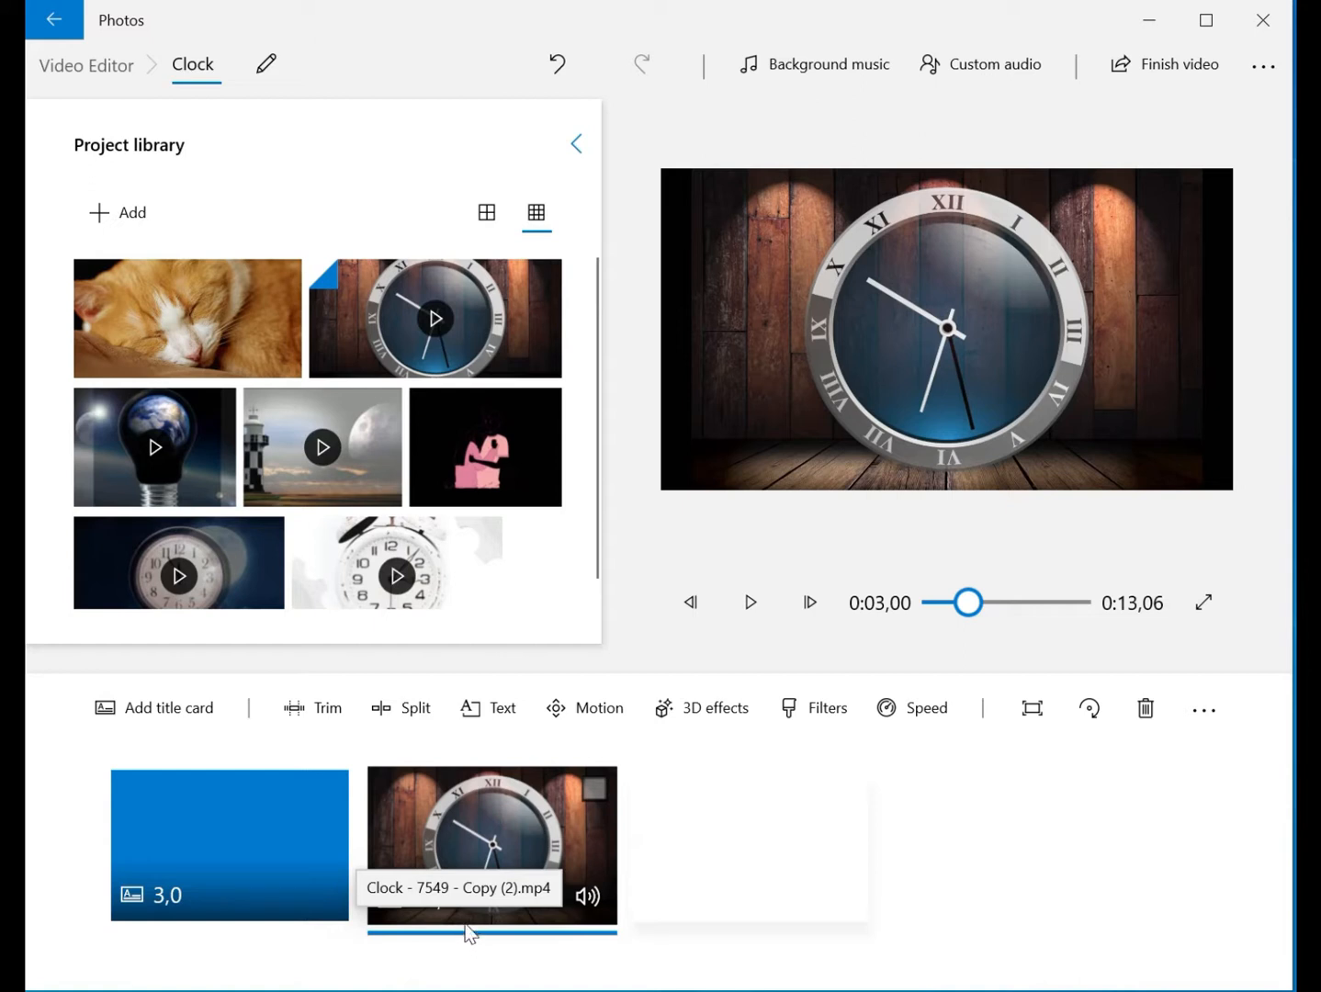
Try trimming the clock clip's end to a length of 0:06,13, and restore its full length of 0:10,06
left_click(319, 716)
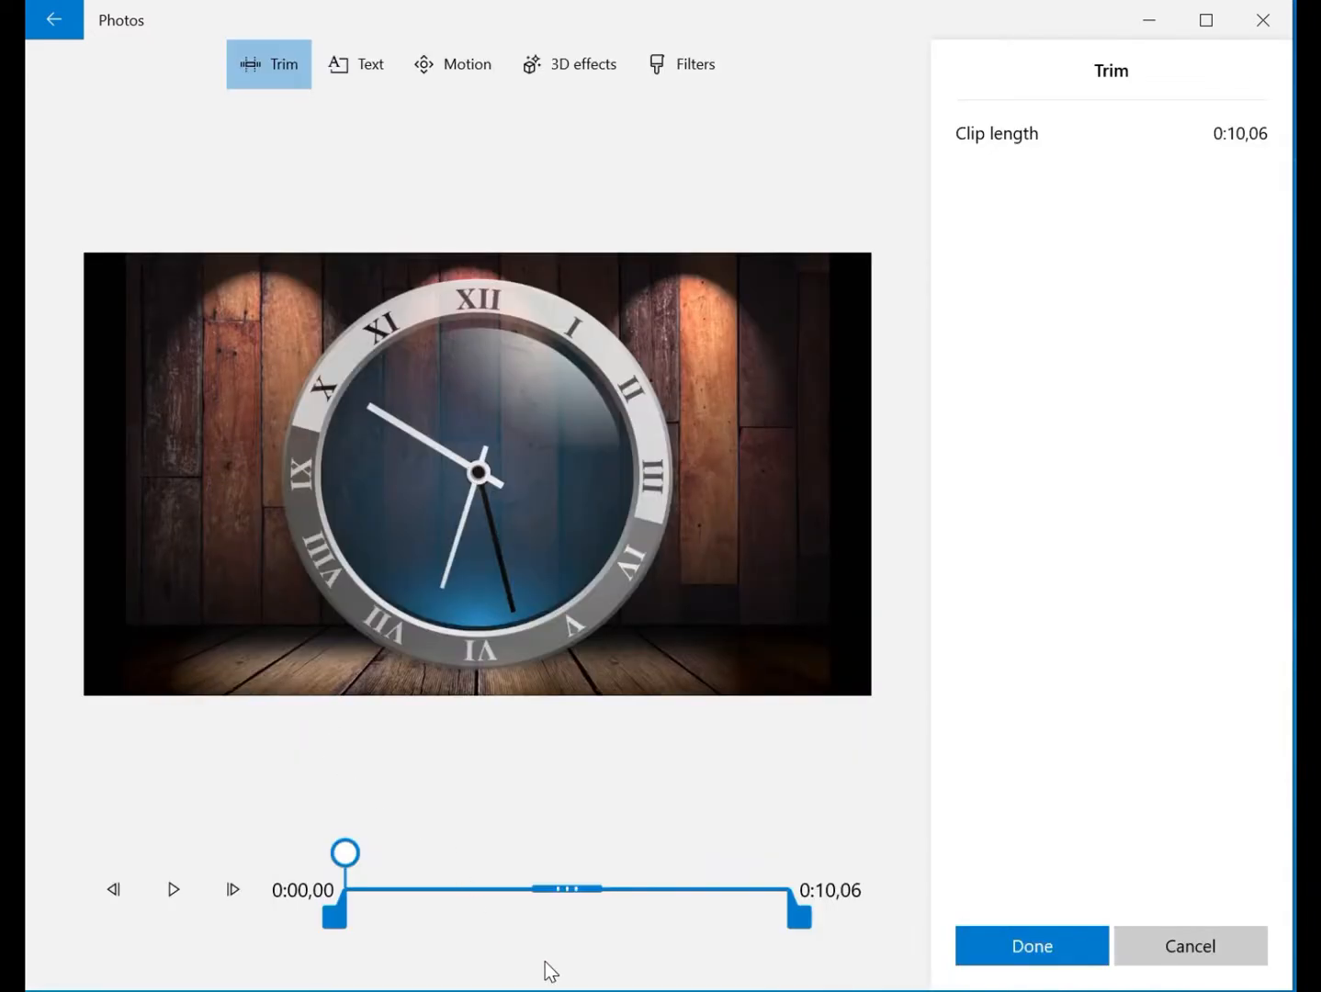
left_click(797, 919)
left_click_drag(796, 919, 625, 932)
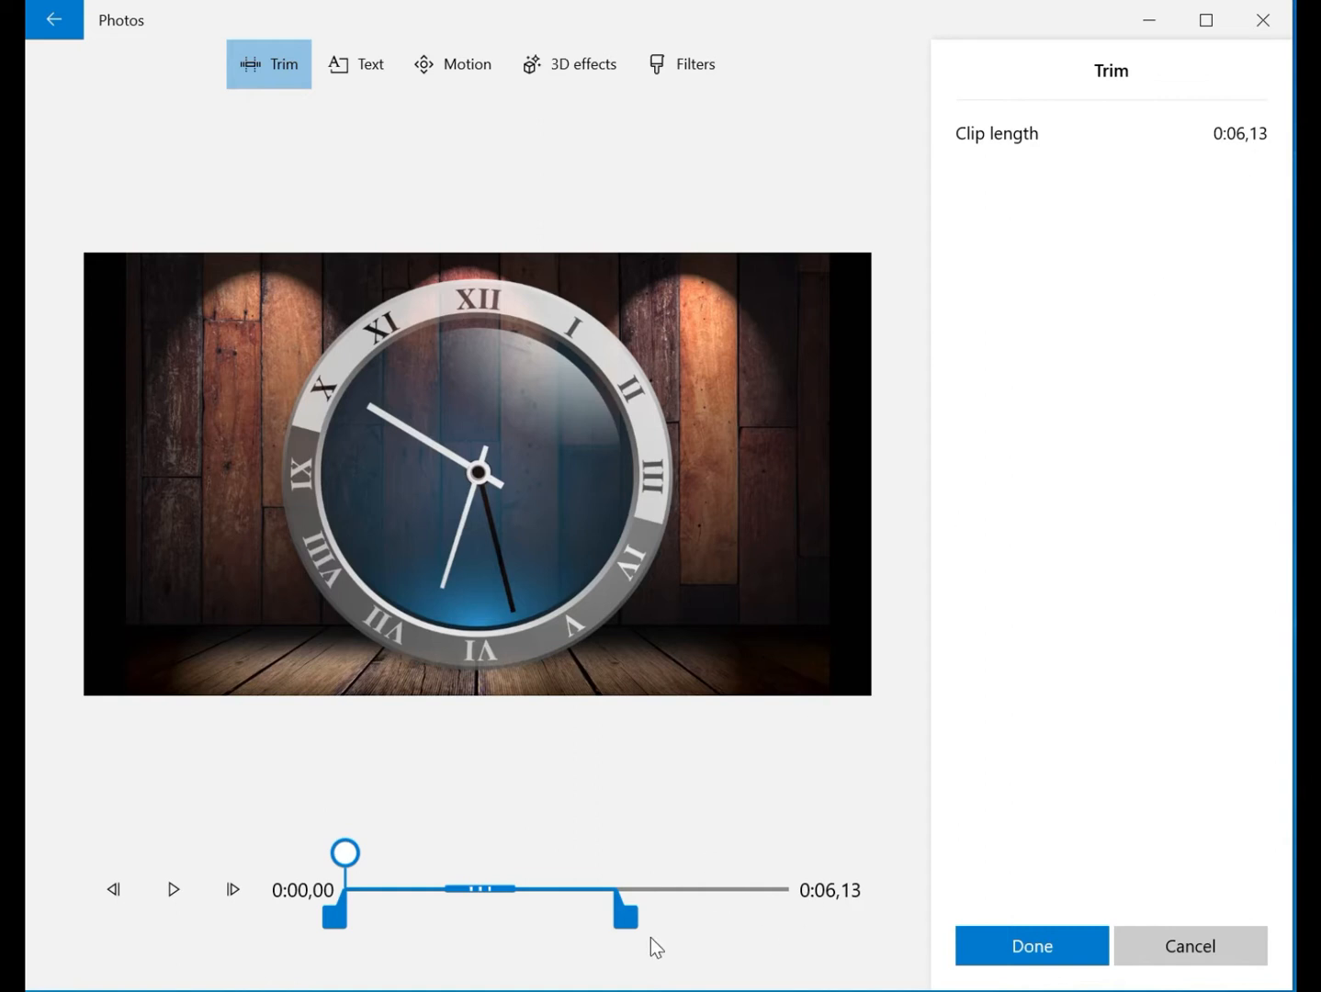
left_click_drag(624, 920, 799, 921)
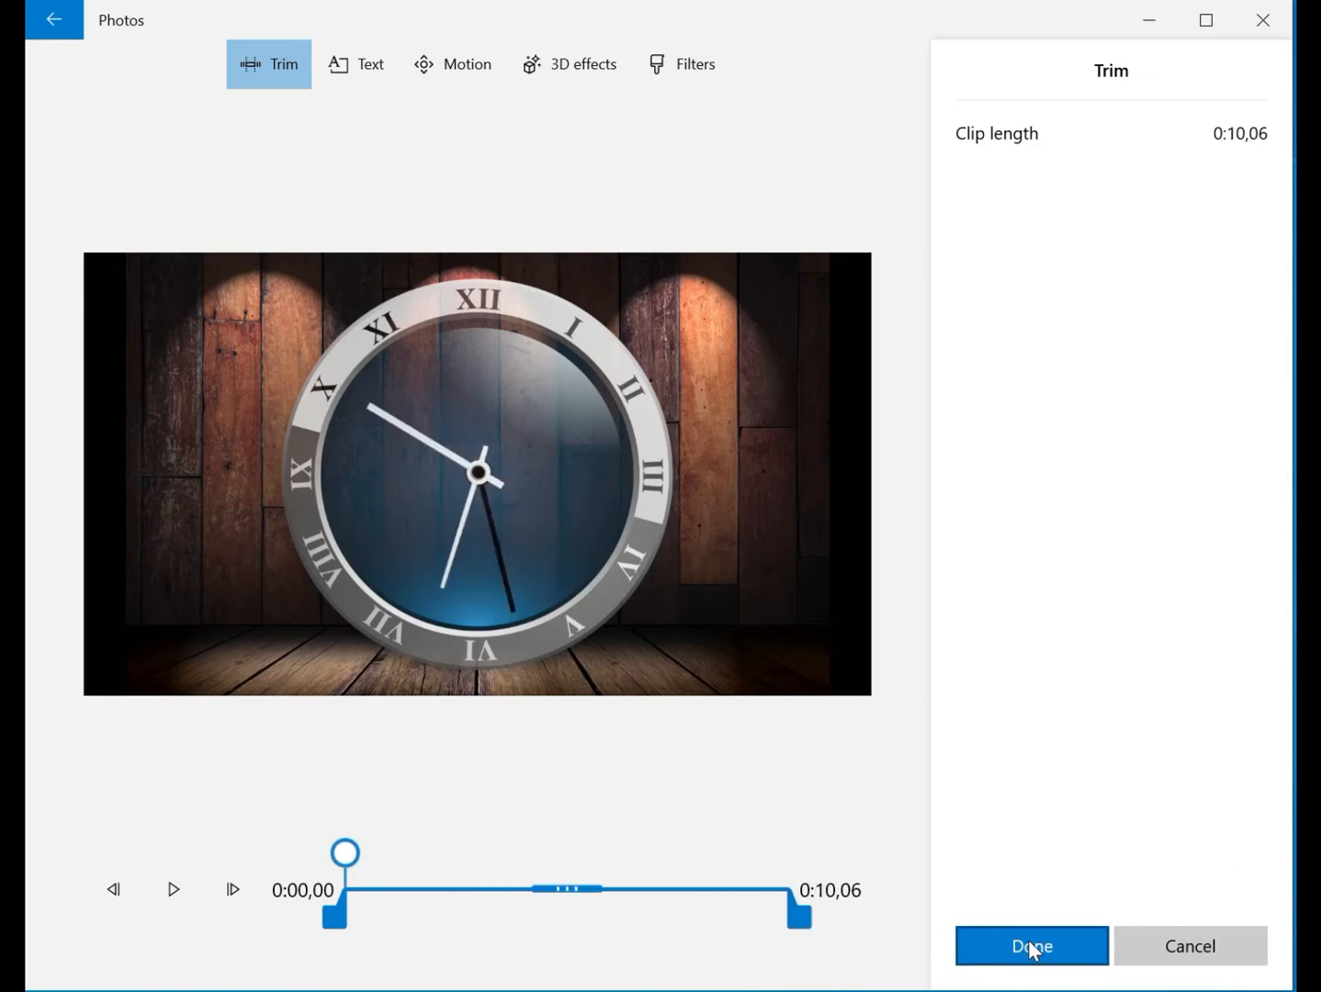
left_click(1032, 949)
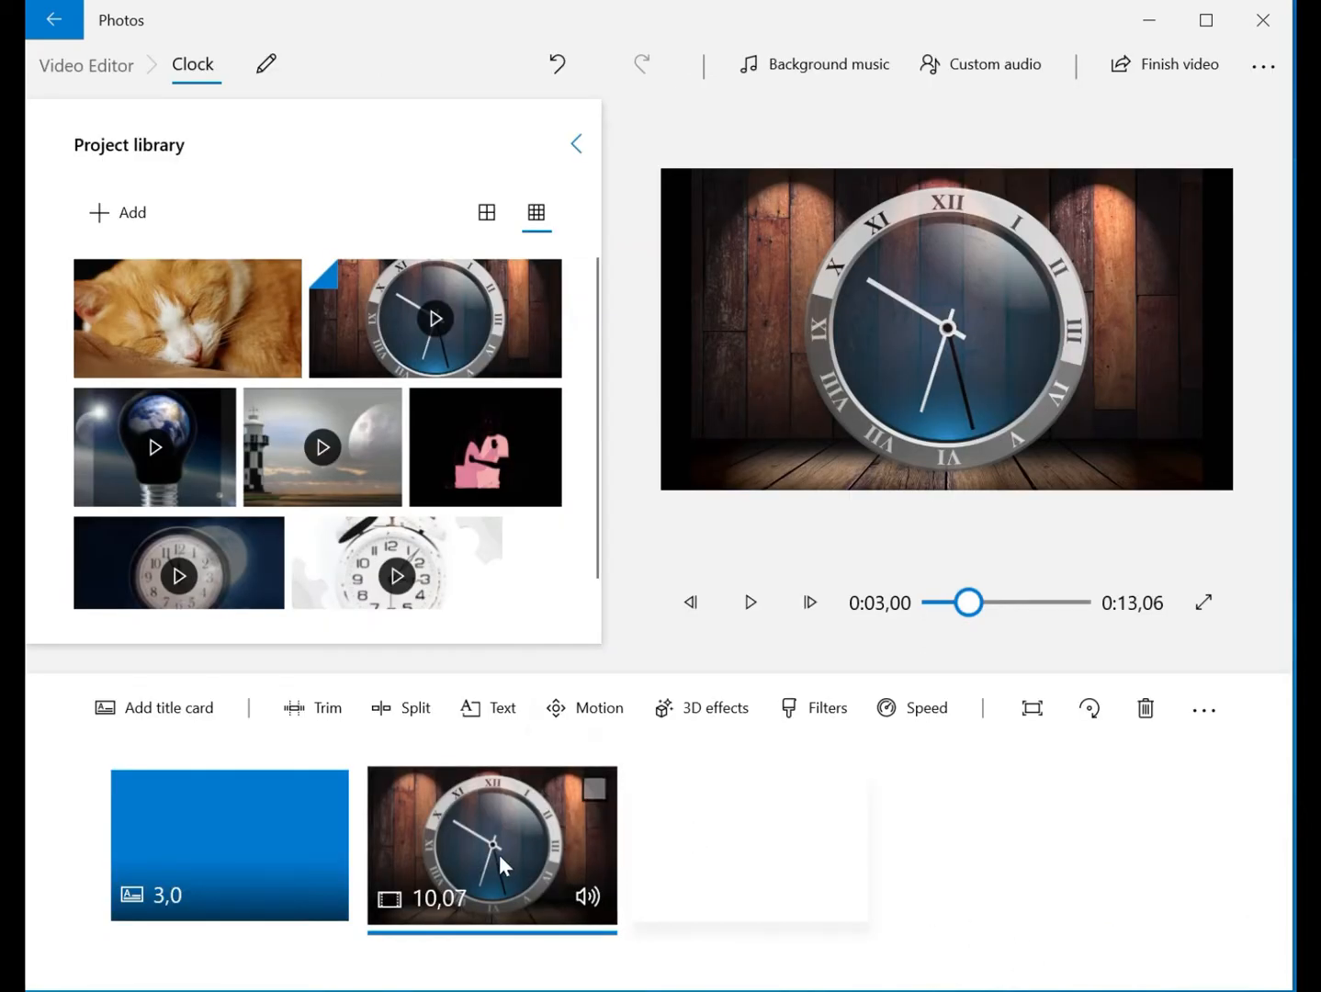
Split the clock clip at about 0:05,50 and remove its second part from the storyboard
left_click(412, 714)
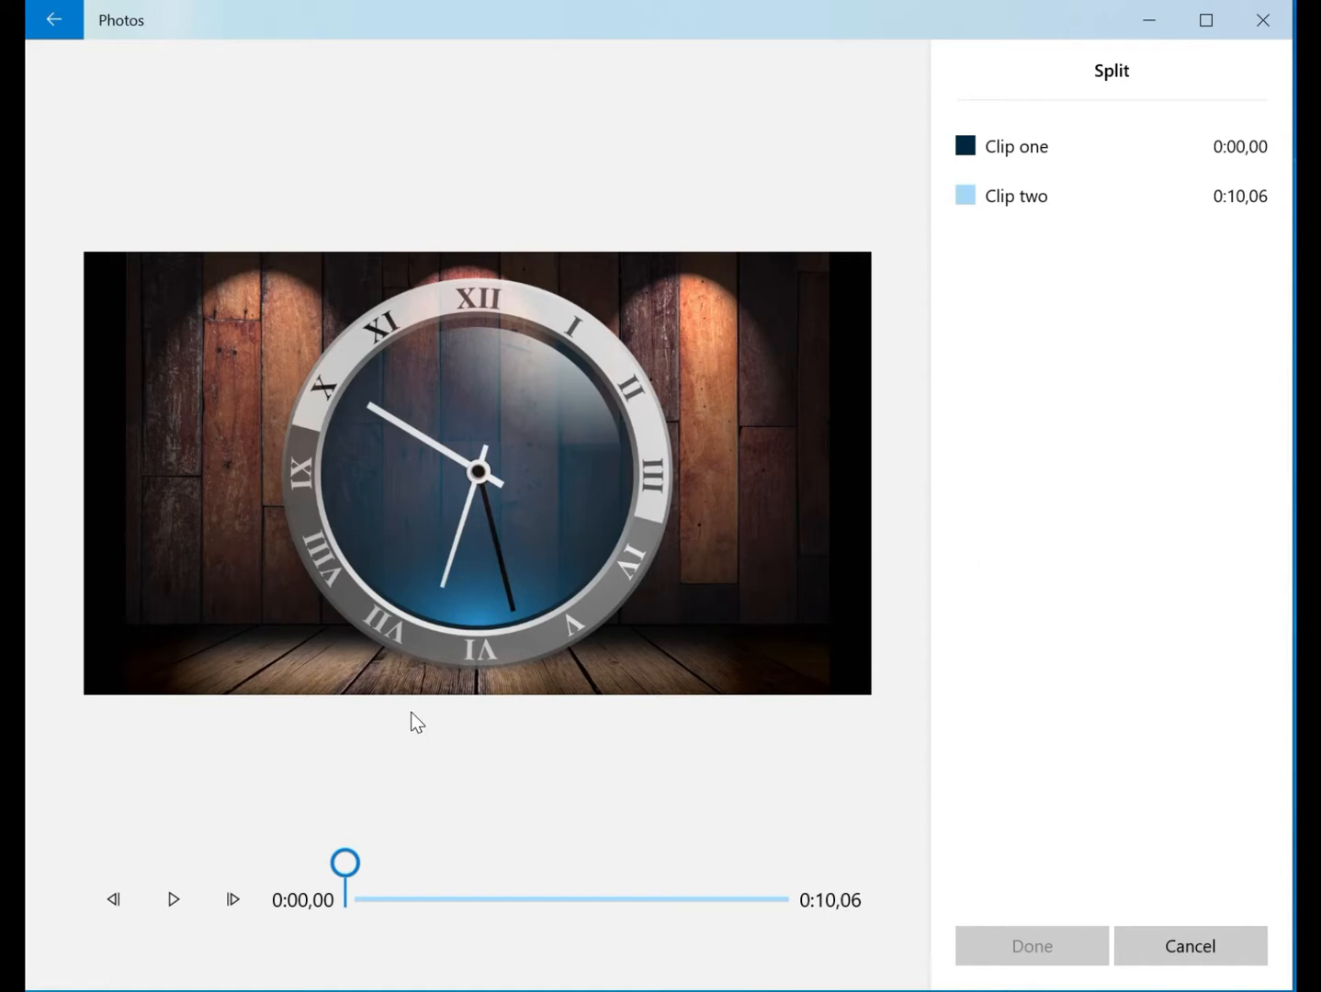
left_click_drag(364, 864, 571, 901)
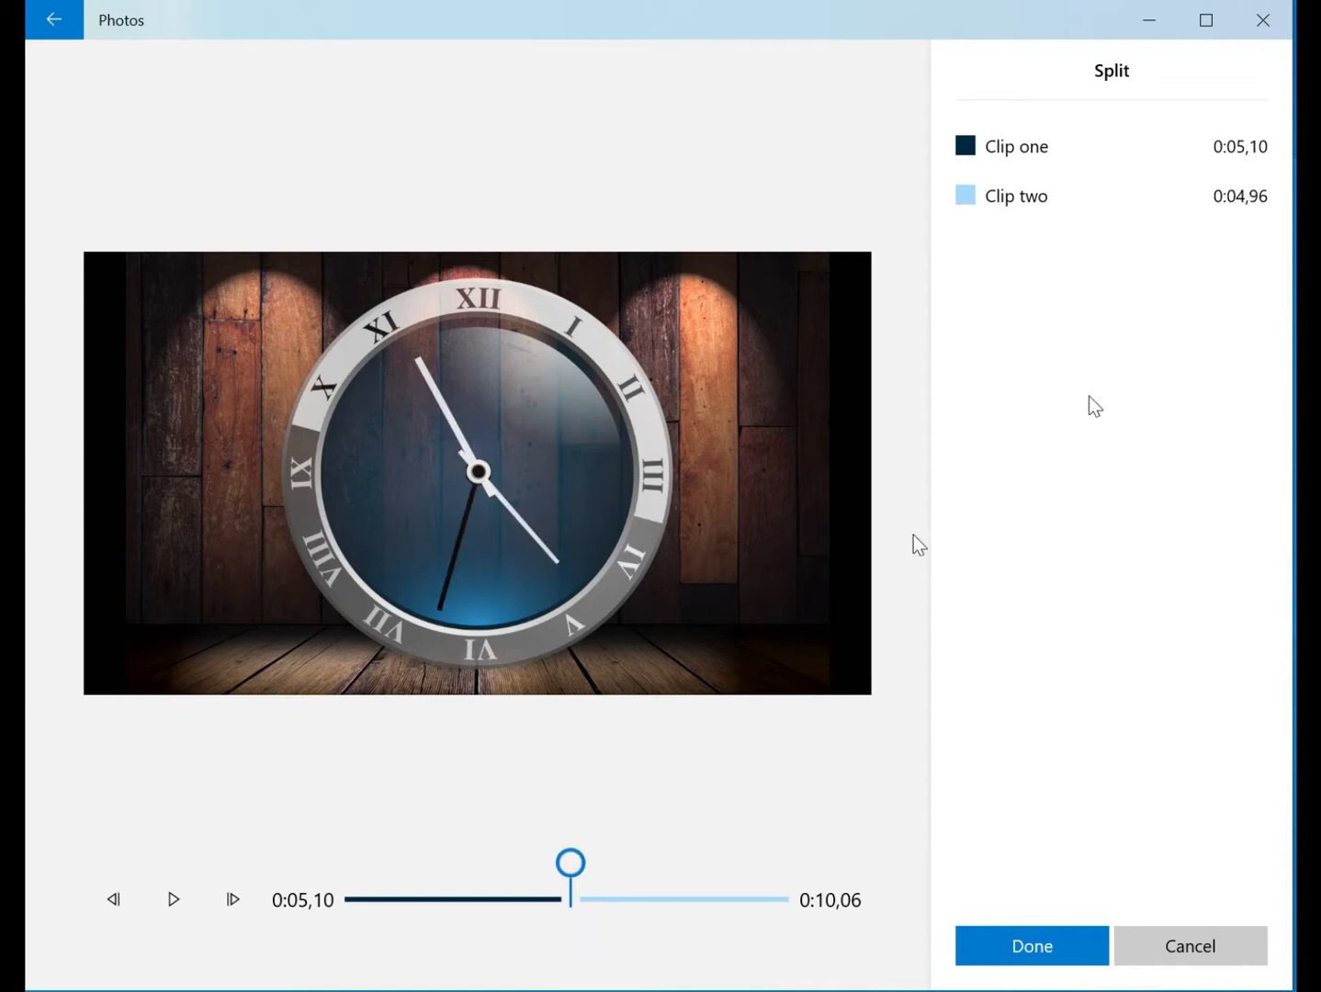
left_click_drag(571, 865, 330, 873)
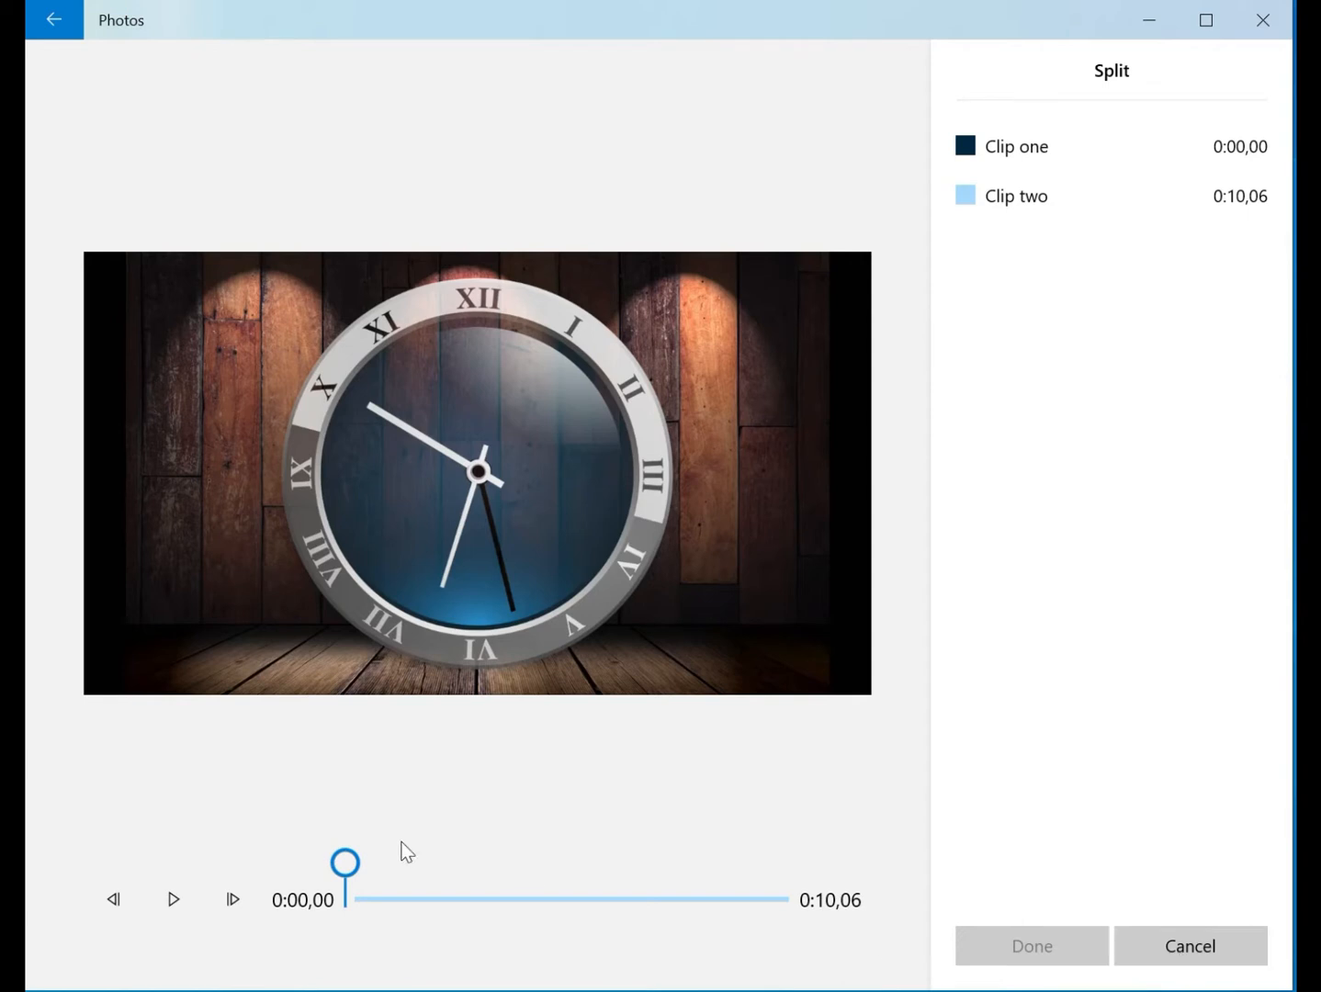
left_click_drag(356, 864, 604, 878)
left_click(1021, 947)
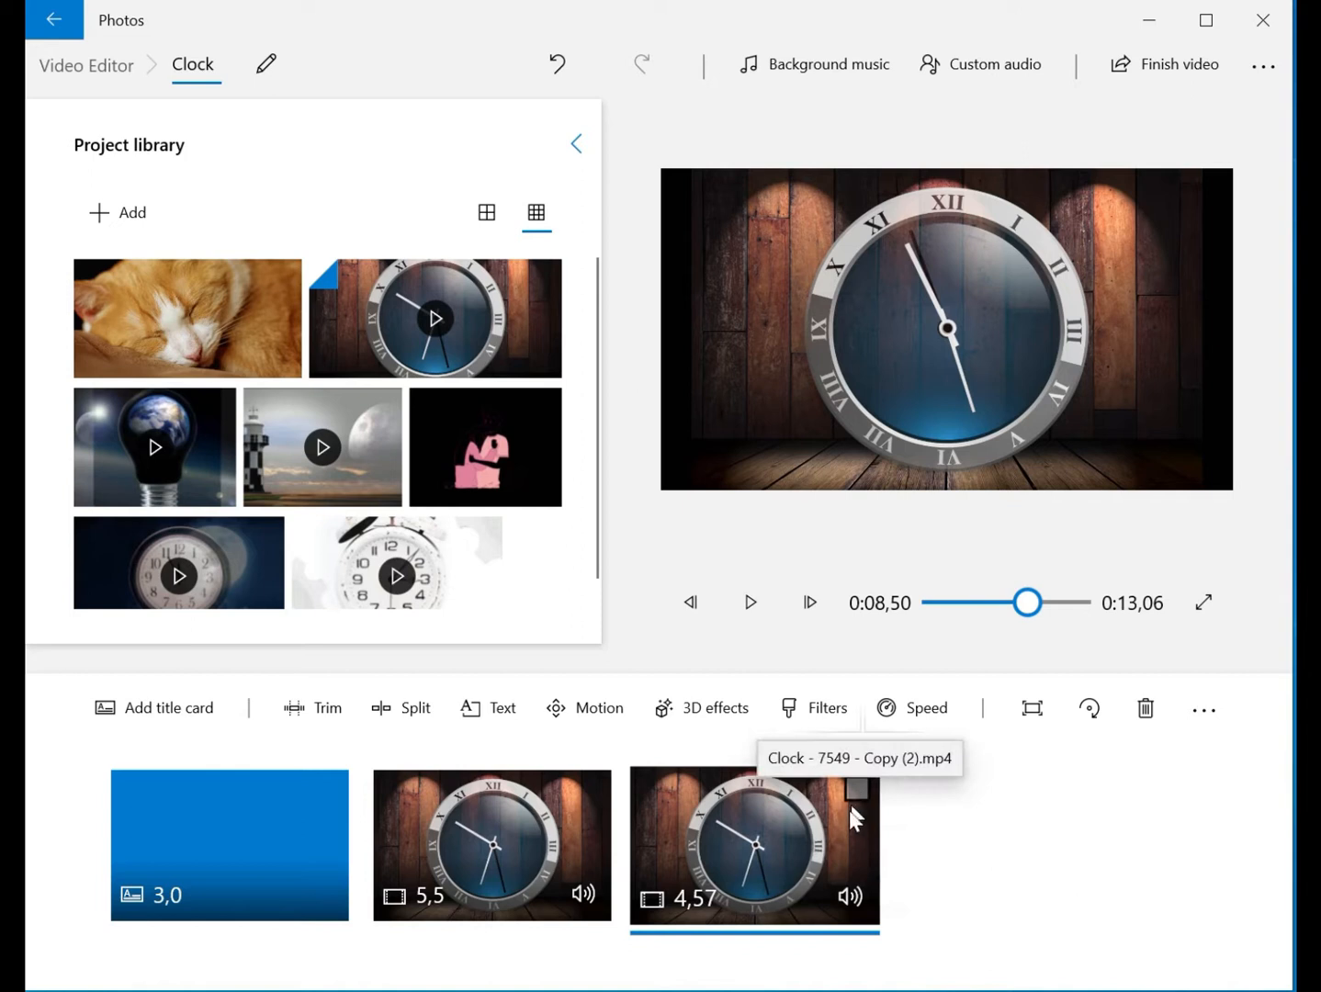
right_click(848, 825)
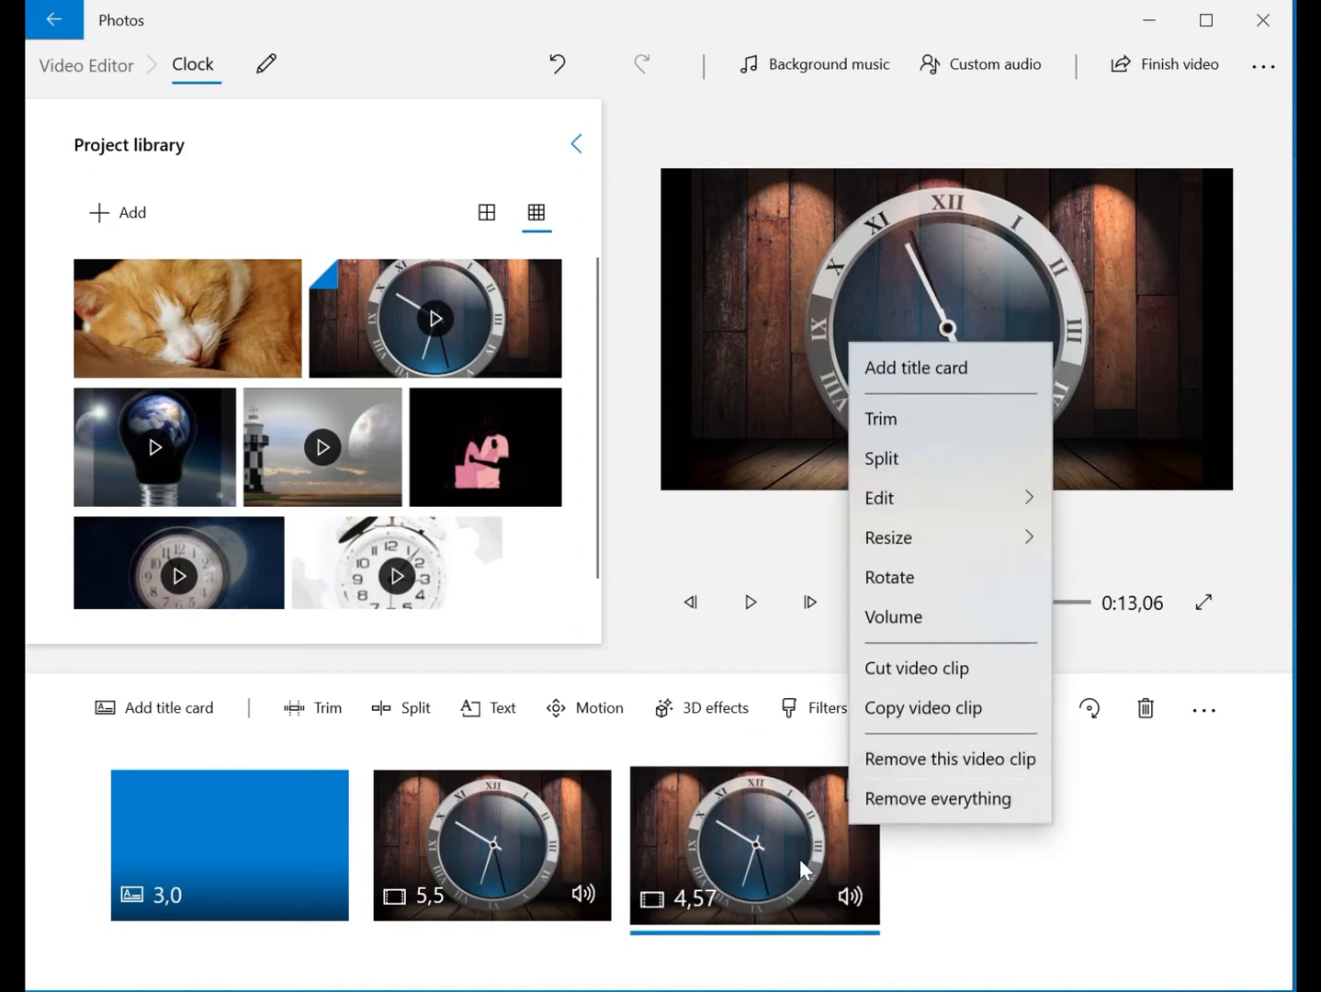
left_click(875, 767)
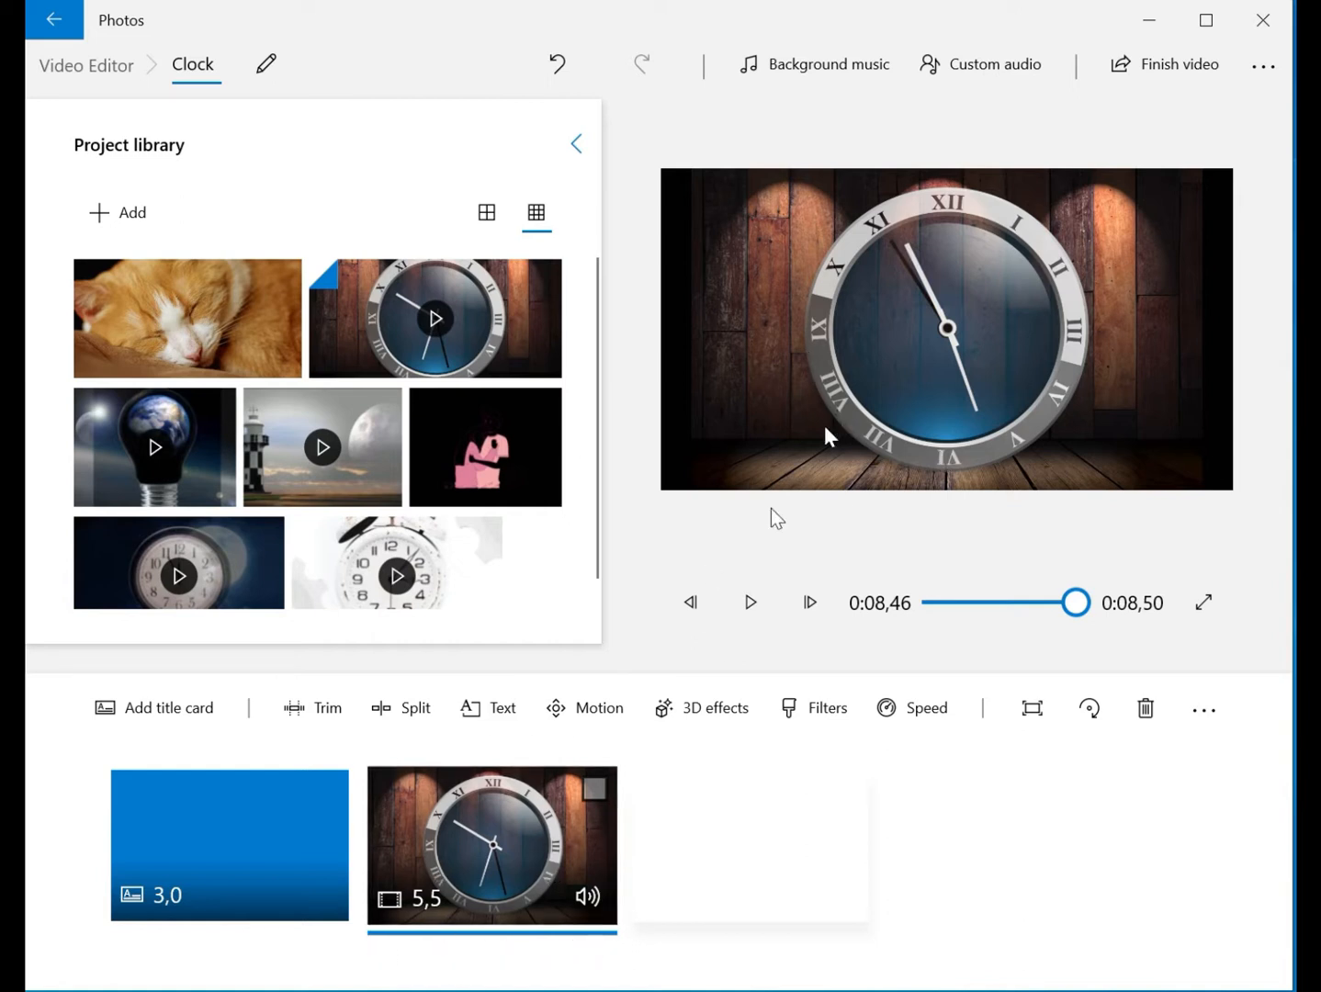
Add the text "Time" to the clock clip, compare the Loved, Joy, Classic and Adventure styles, and choose Simple
left_click(504, 709)
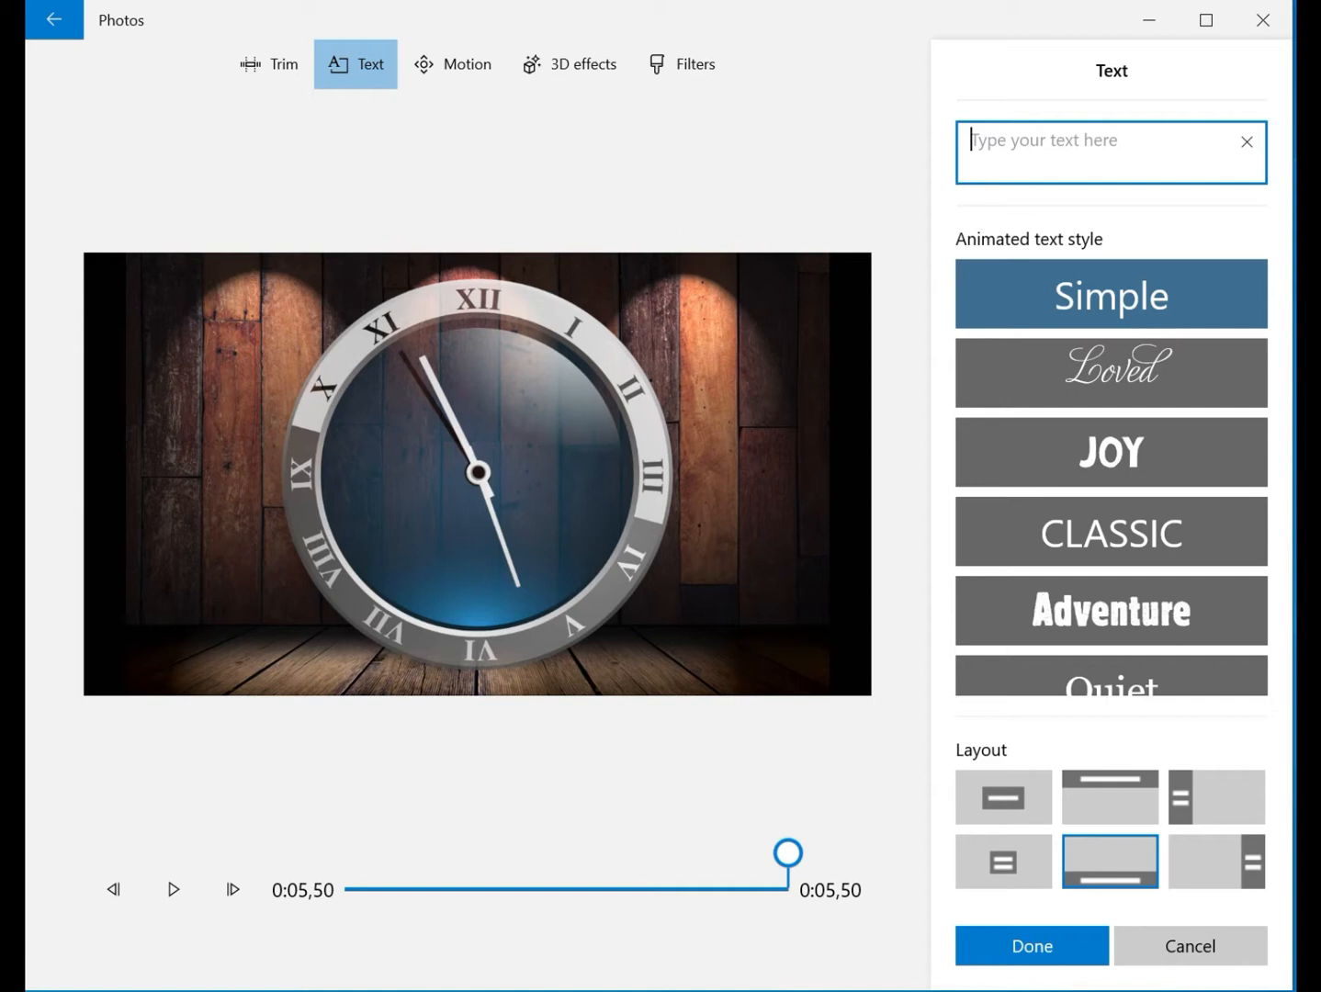
type("Time")
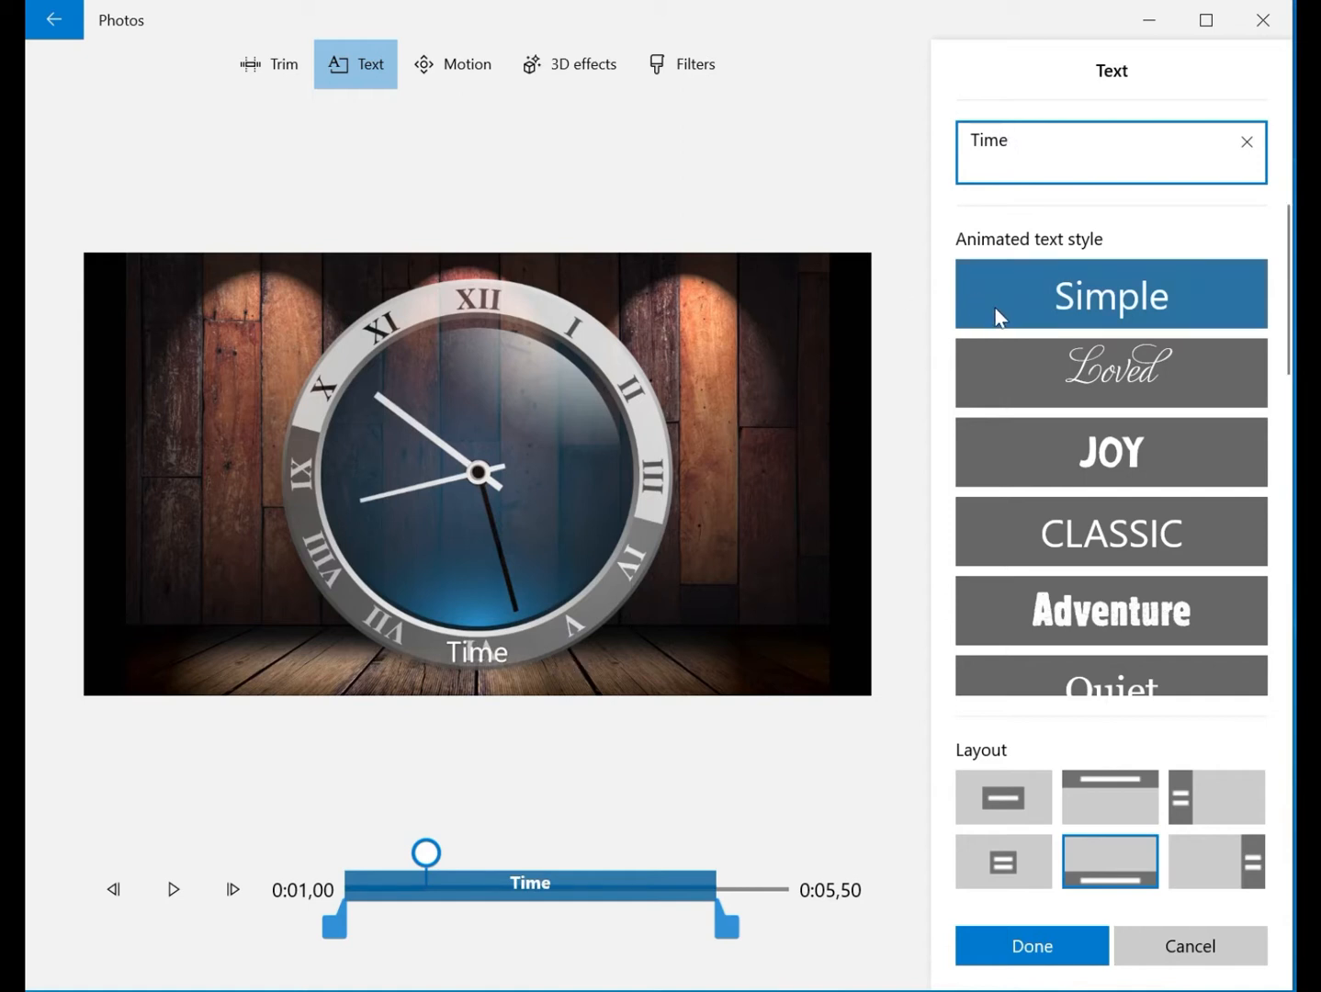
left_click(1080, 373)
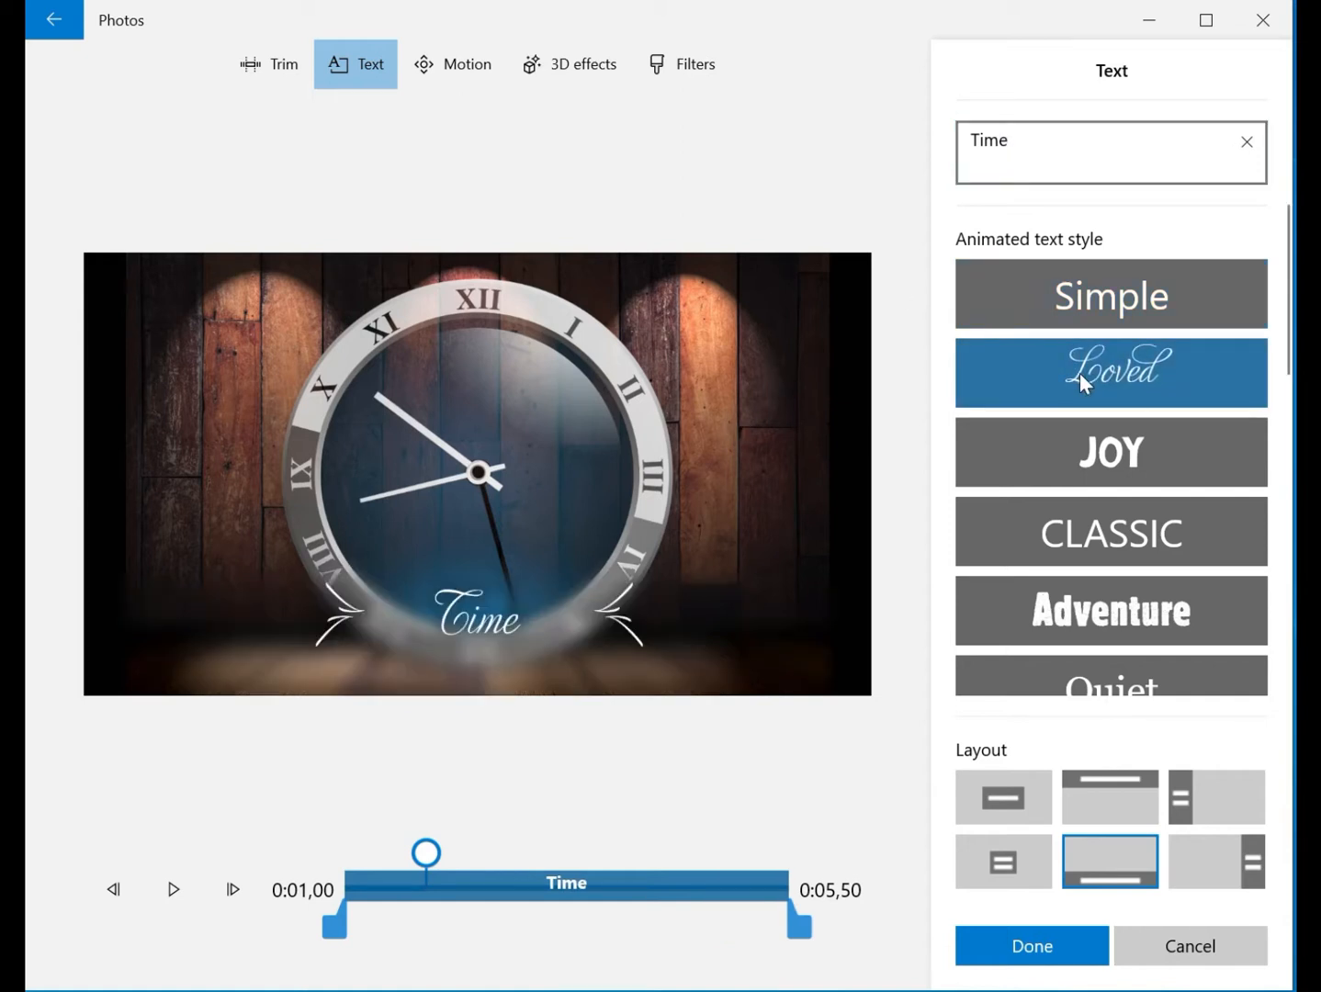
left_click(1080, 470)
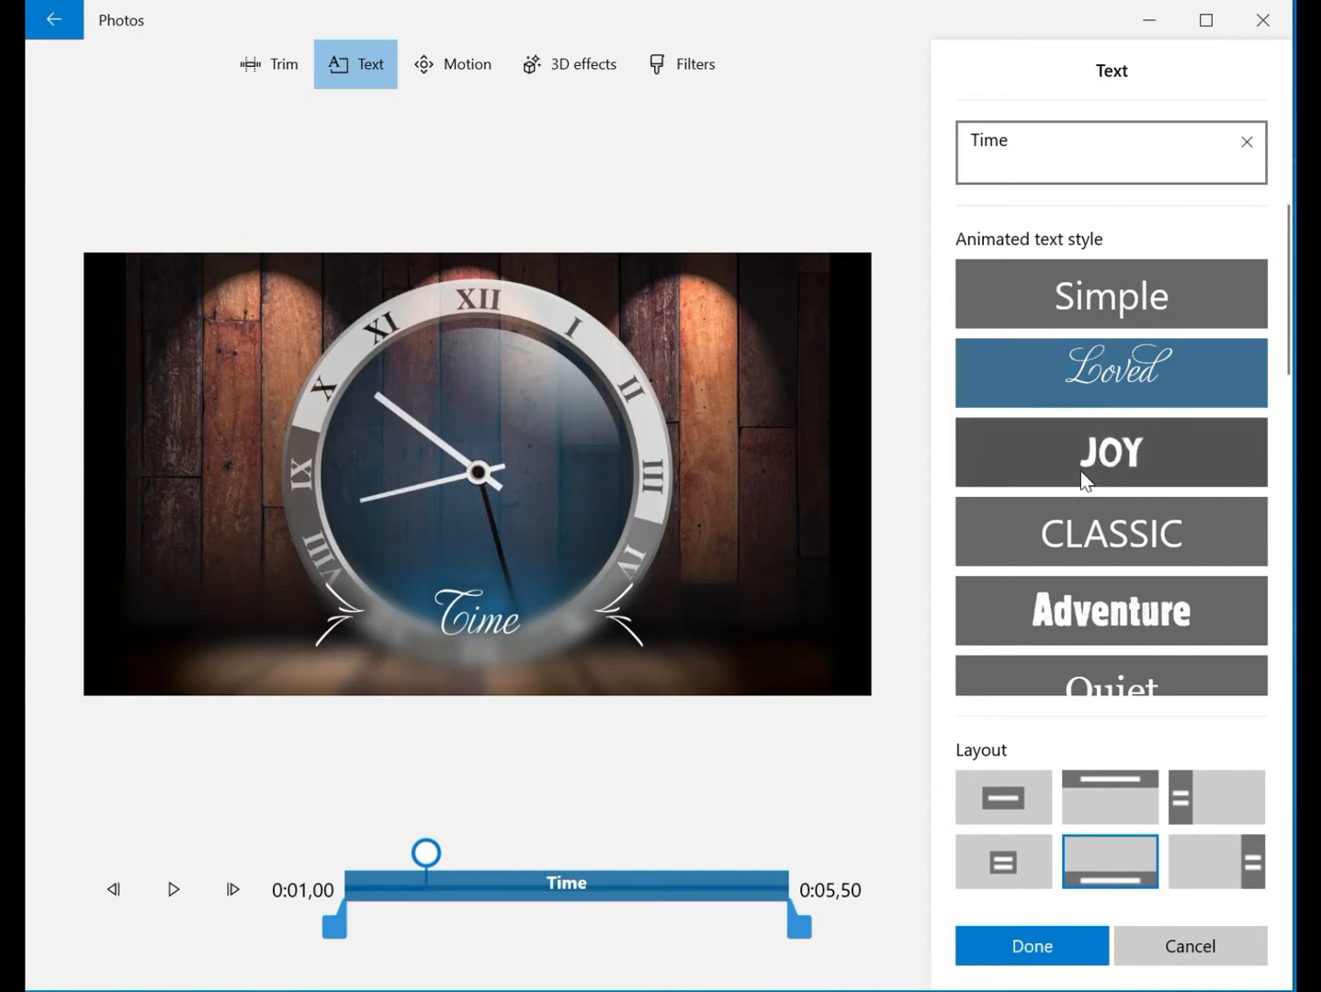
left_click(1071, 540)
left_click(1075, 605)
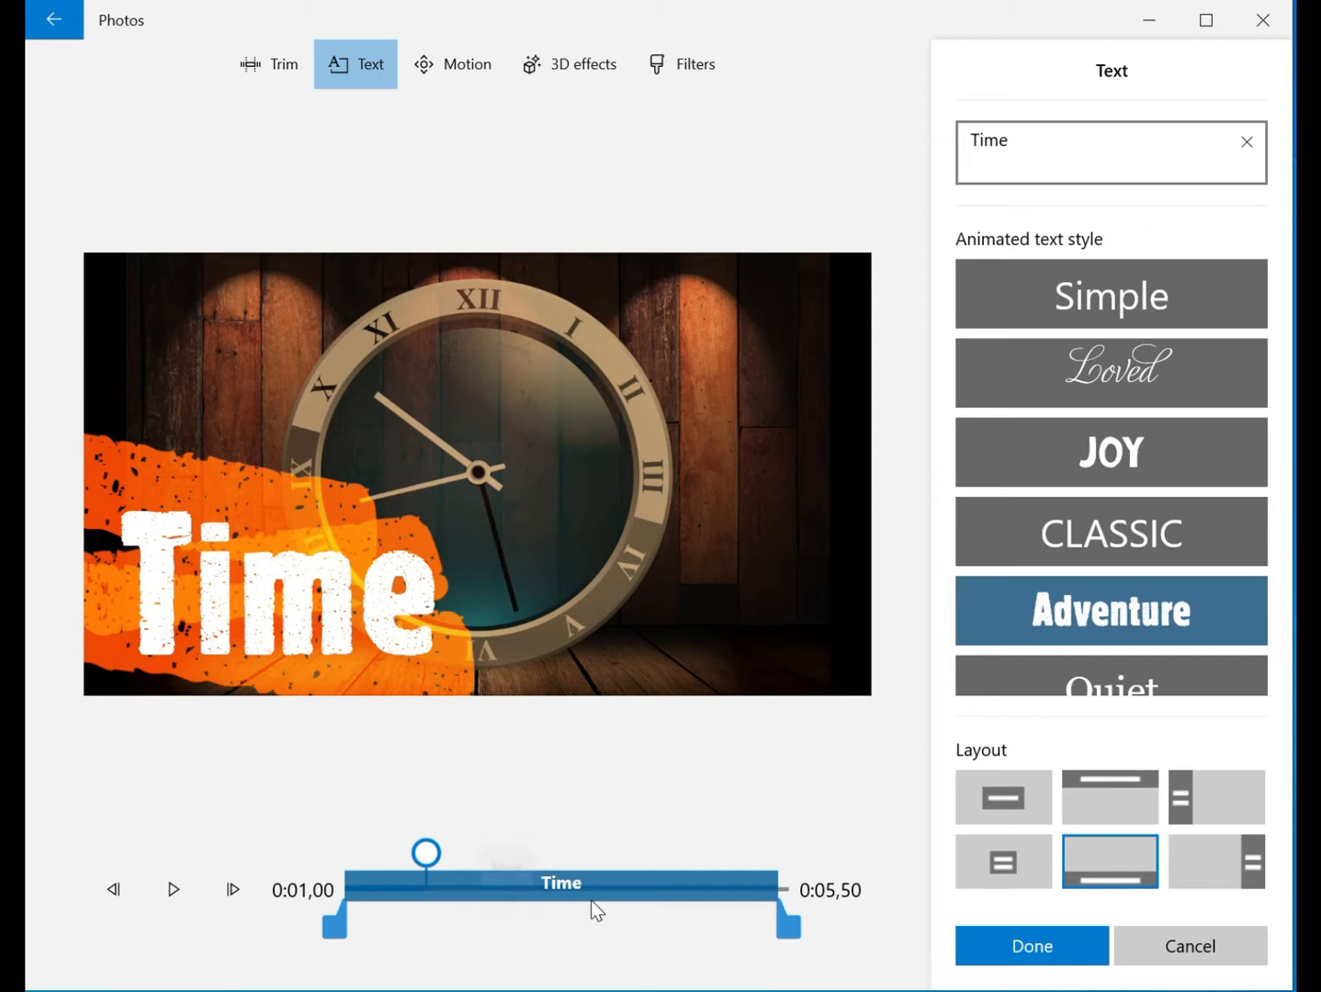
left_click(1144, 297)
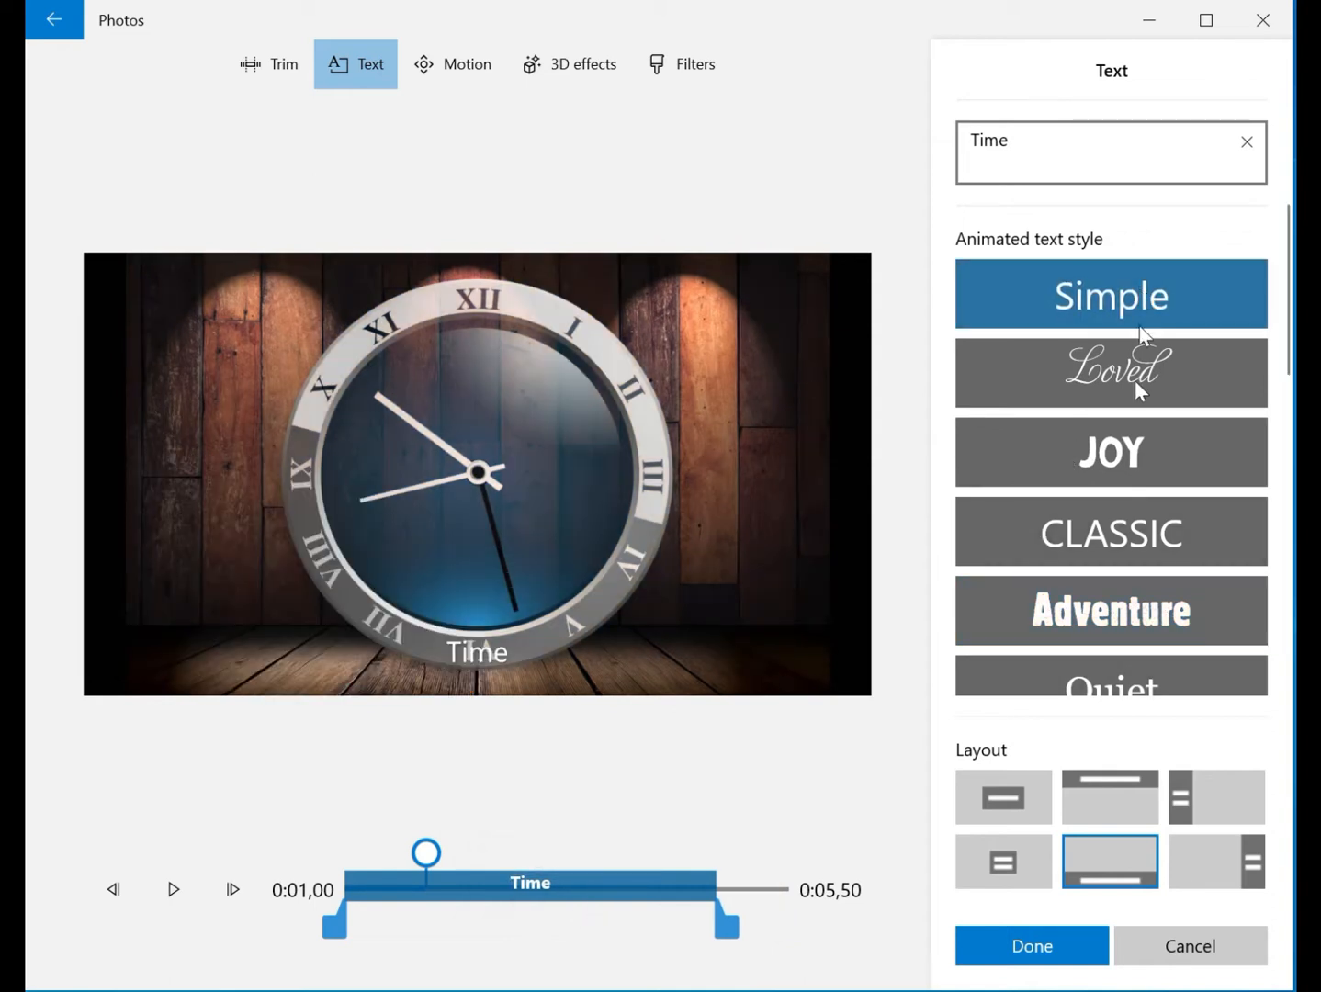
left_click(1131, 378)
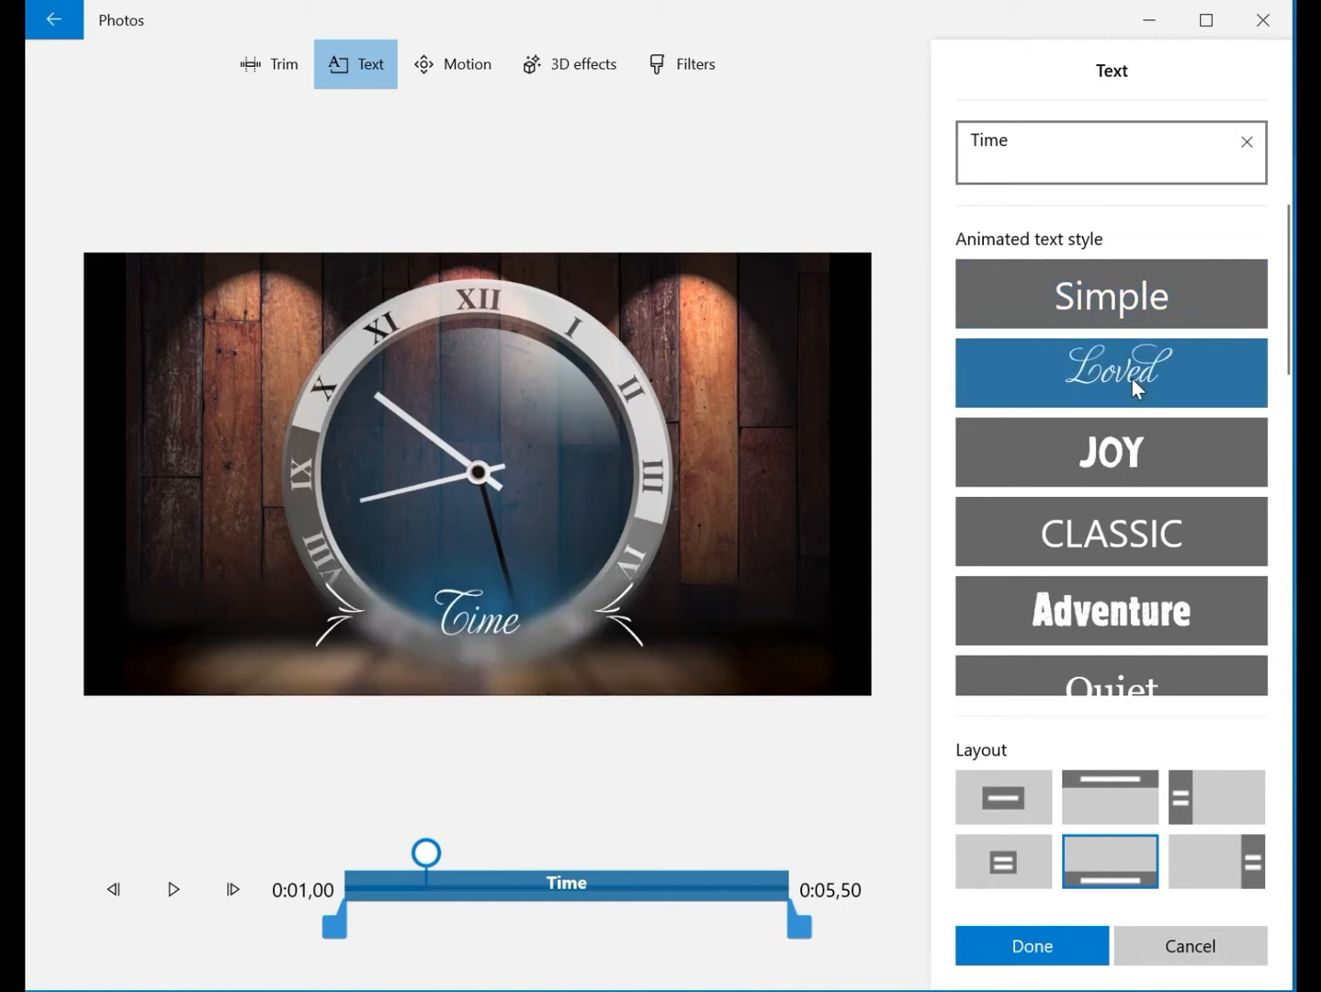
left_click(1111, 450)
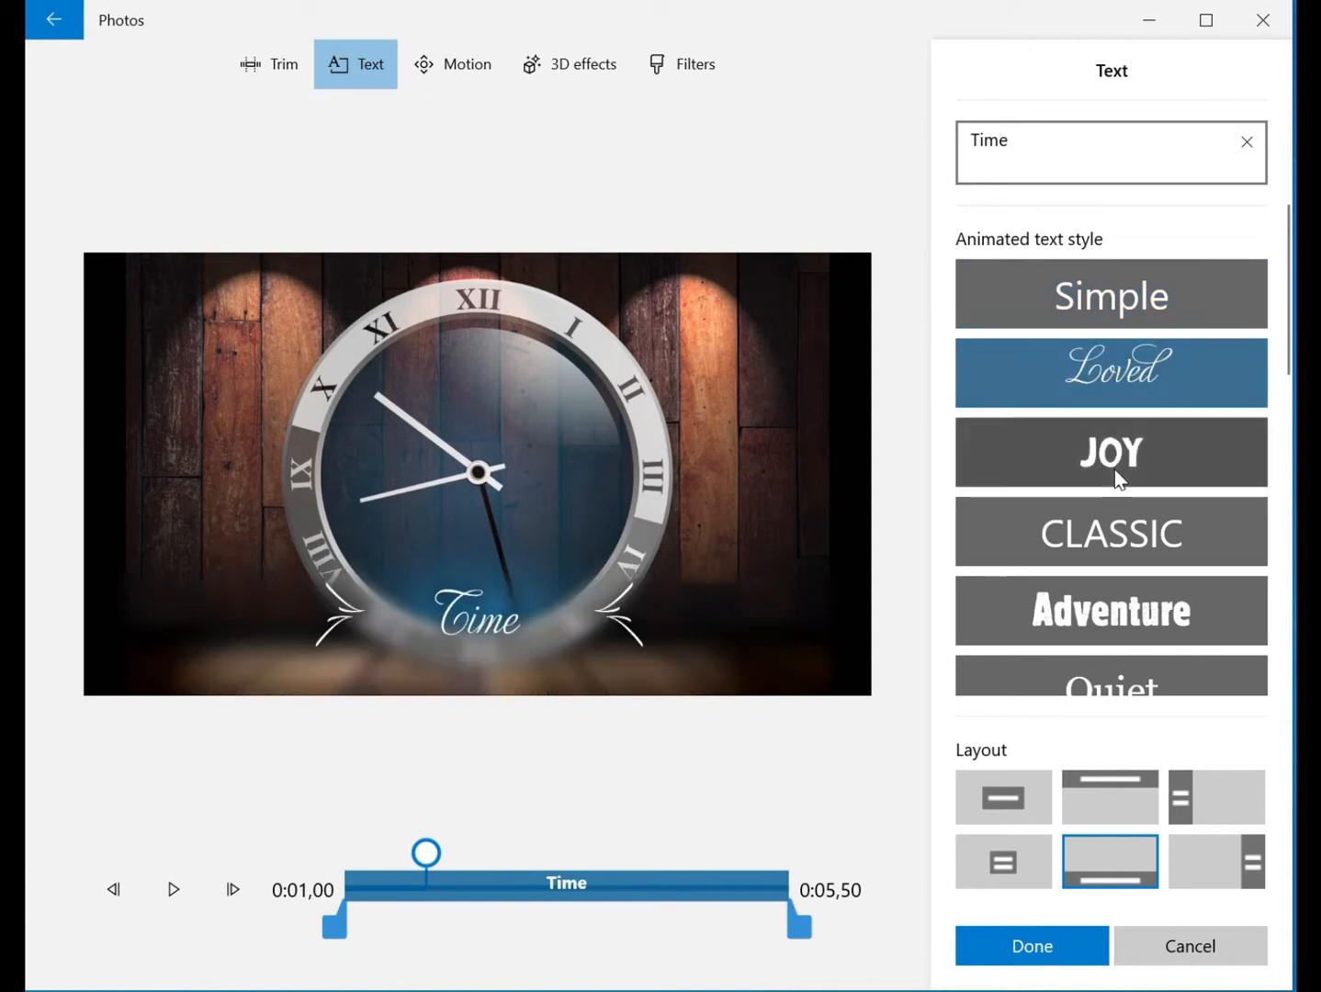
left_click(1156, 313)
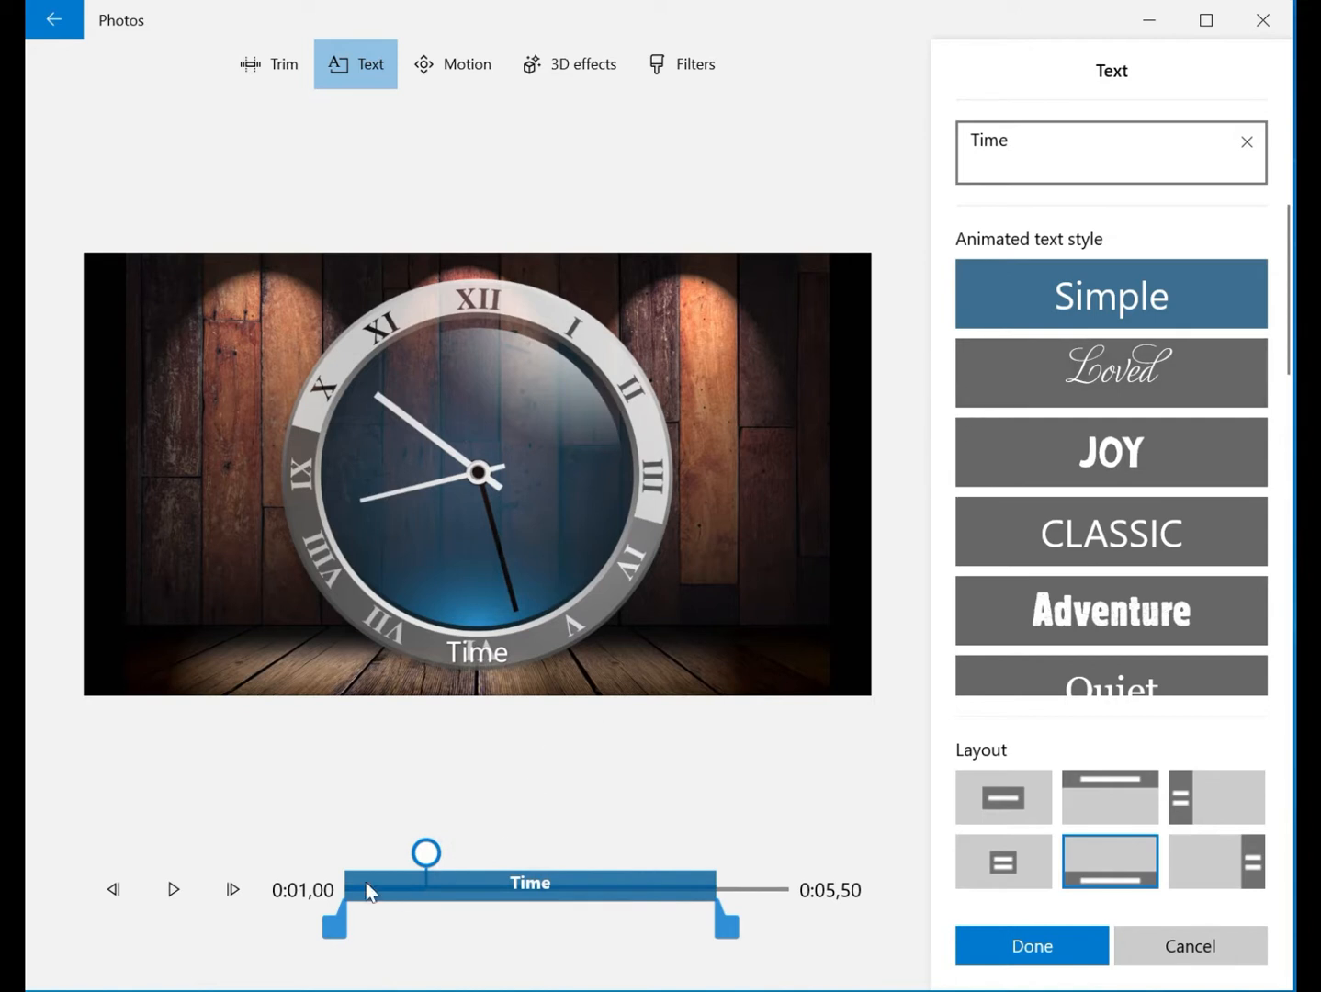
Adjust the start and end of the Time text so that it spans the clip's entire 0:05,50 length
mouse_move(725, 925)
left_mouse_down()
mouse_move(461, 924)
mouse_move(800, 923)
mouse_move(576, 924)
mouse_move(728, 915)
left_mouse_up()
mouse_move(338, 921)
left_mouse_down()
mouse_move(422, 921)
mouse_move(347, 923)
left_mouse_up()
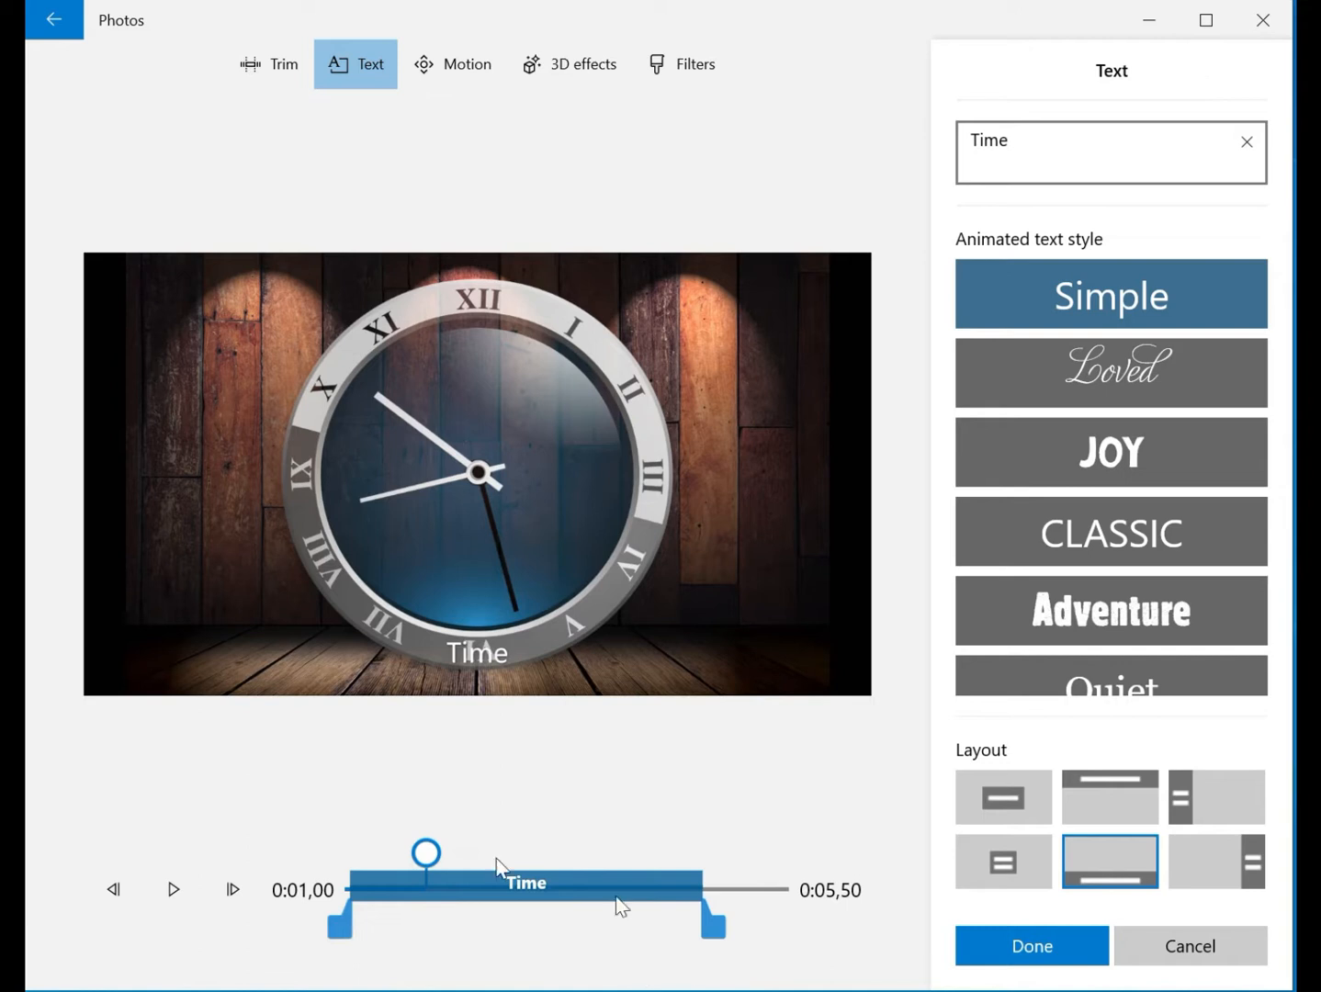
left_click_drag(425, 853, 351, 858)
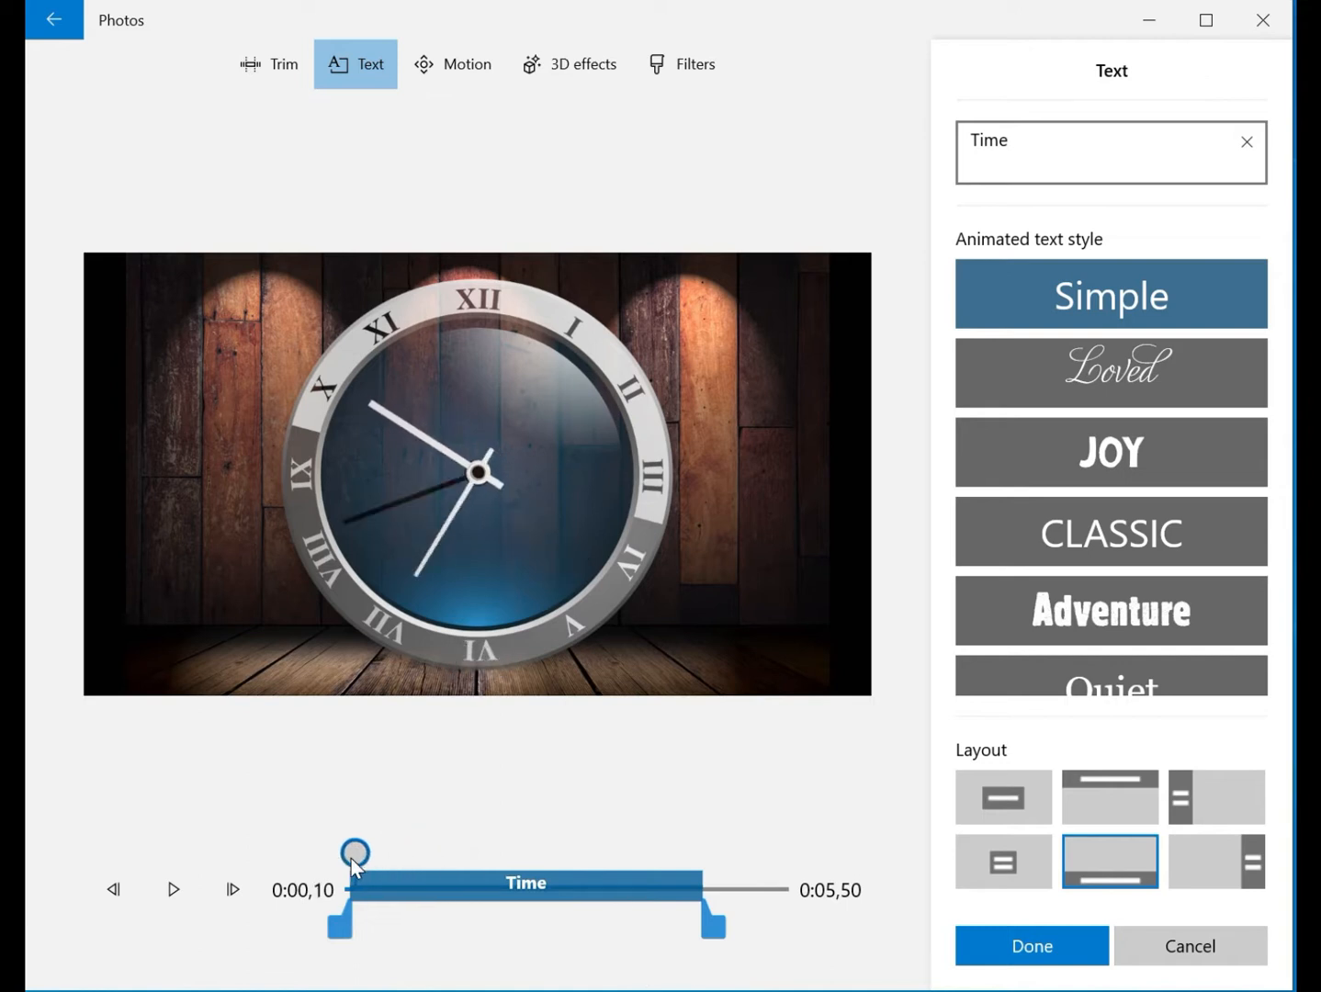
left_click_drag(341, 920, 332, 921)
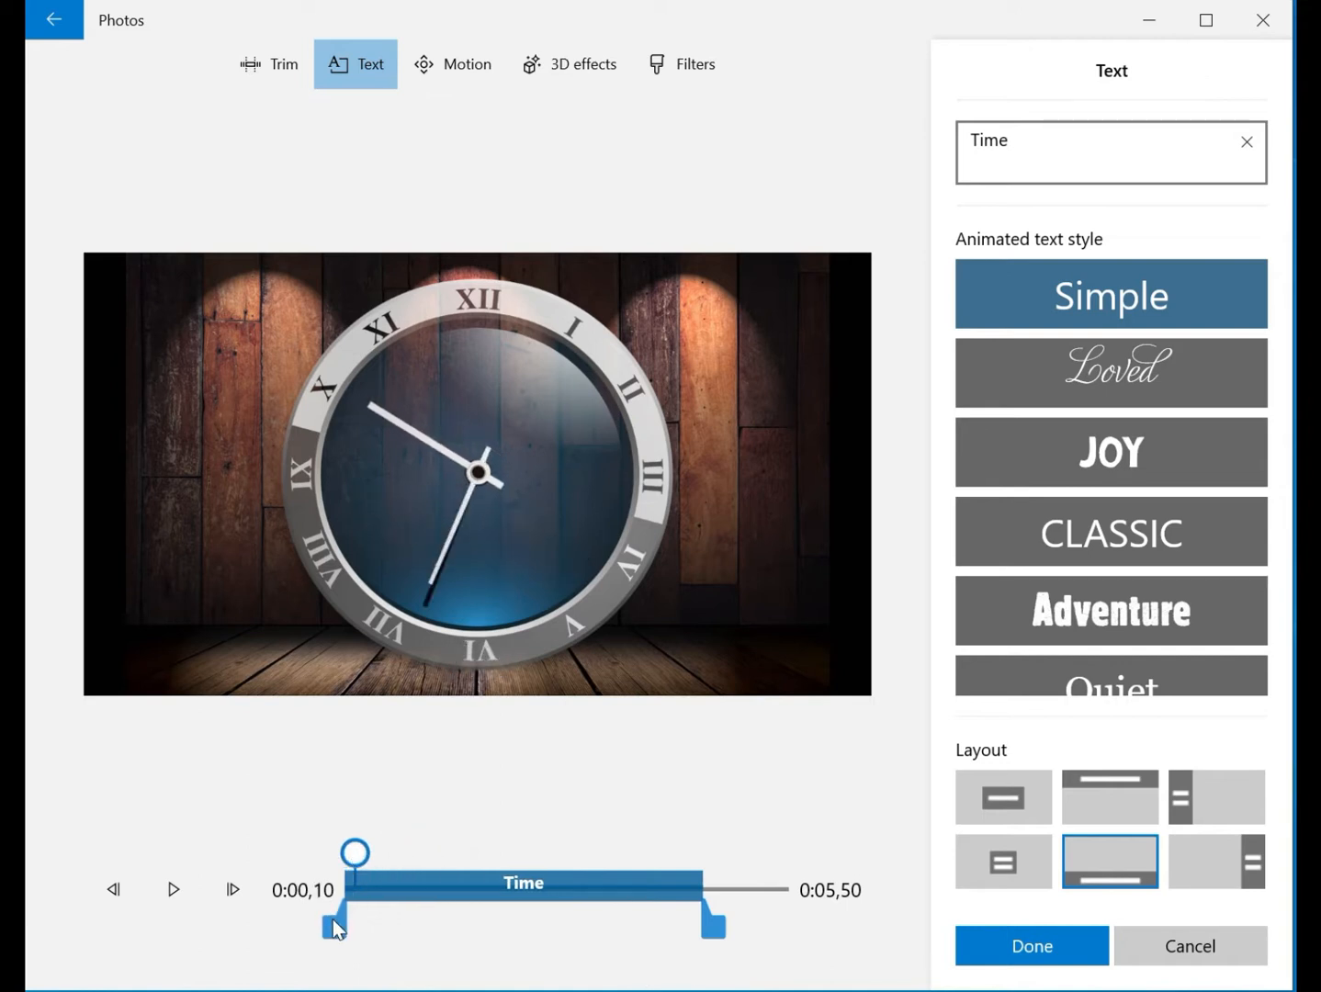
left_click_drag(718, 923, 812, 912)
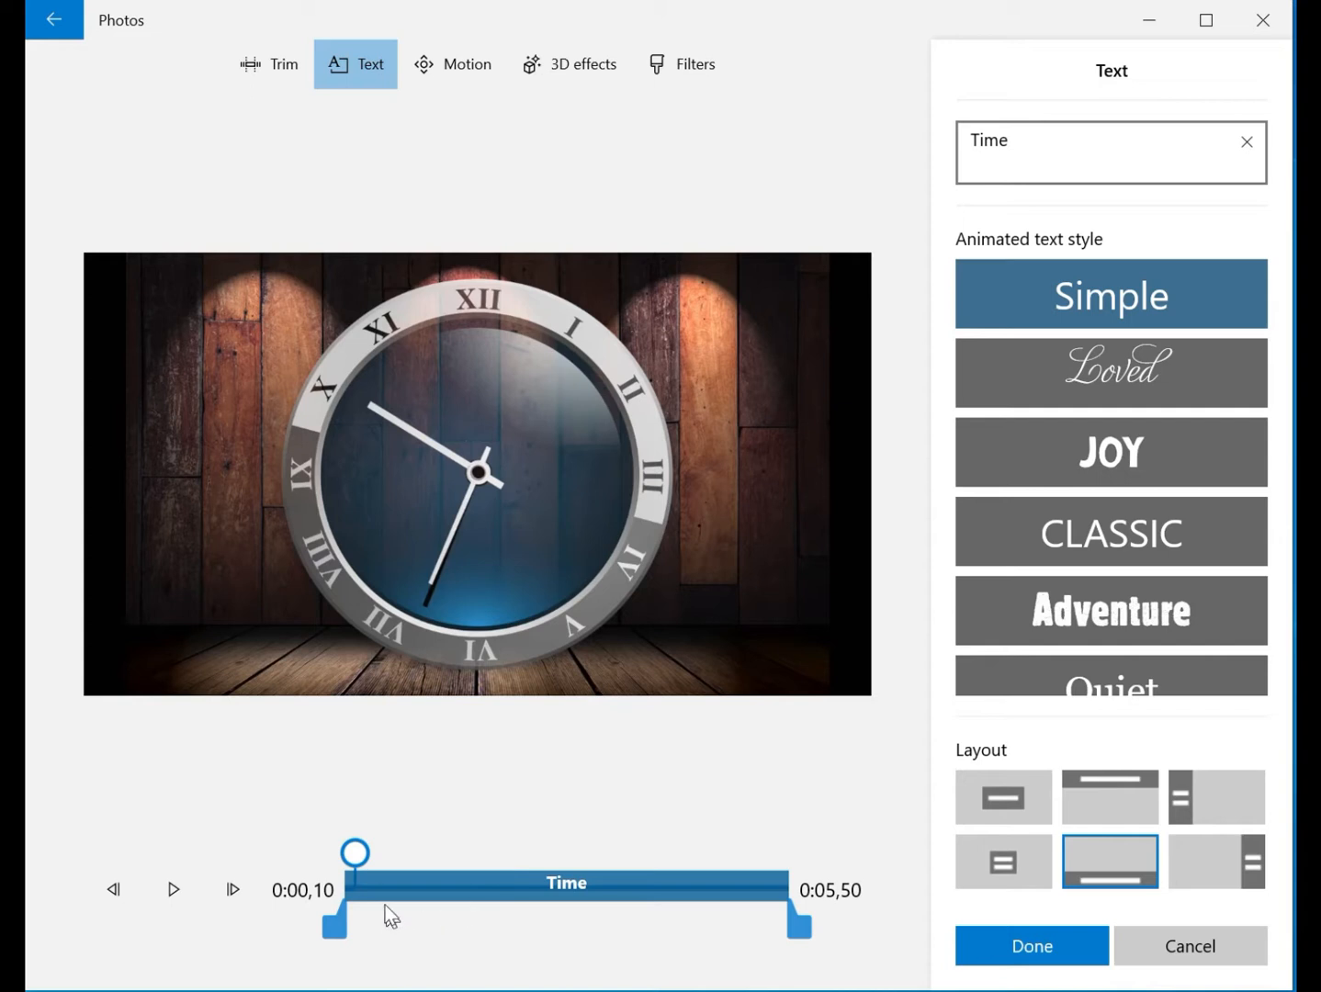
Compare the available layouts for the Time text, choose the large centred layout, and apply the text settings to the clock clip
left_click(1008, 807)
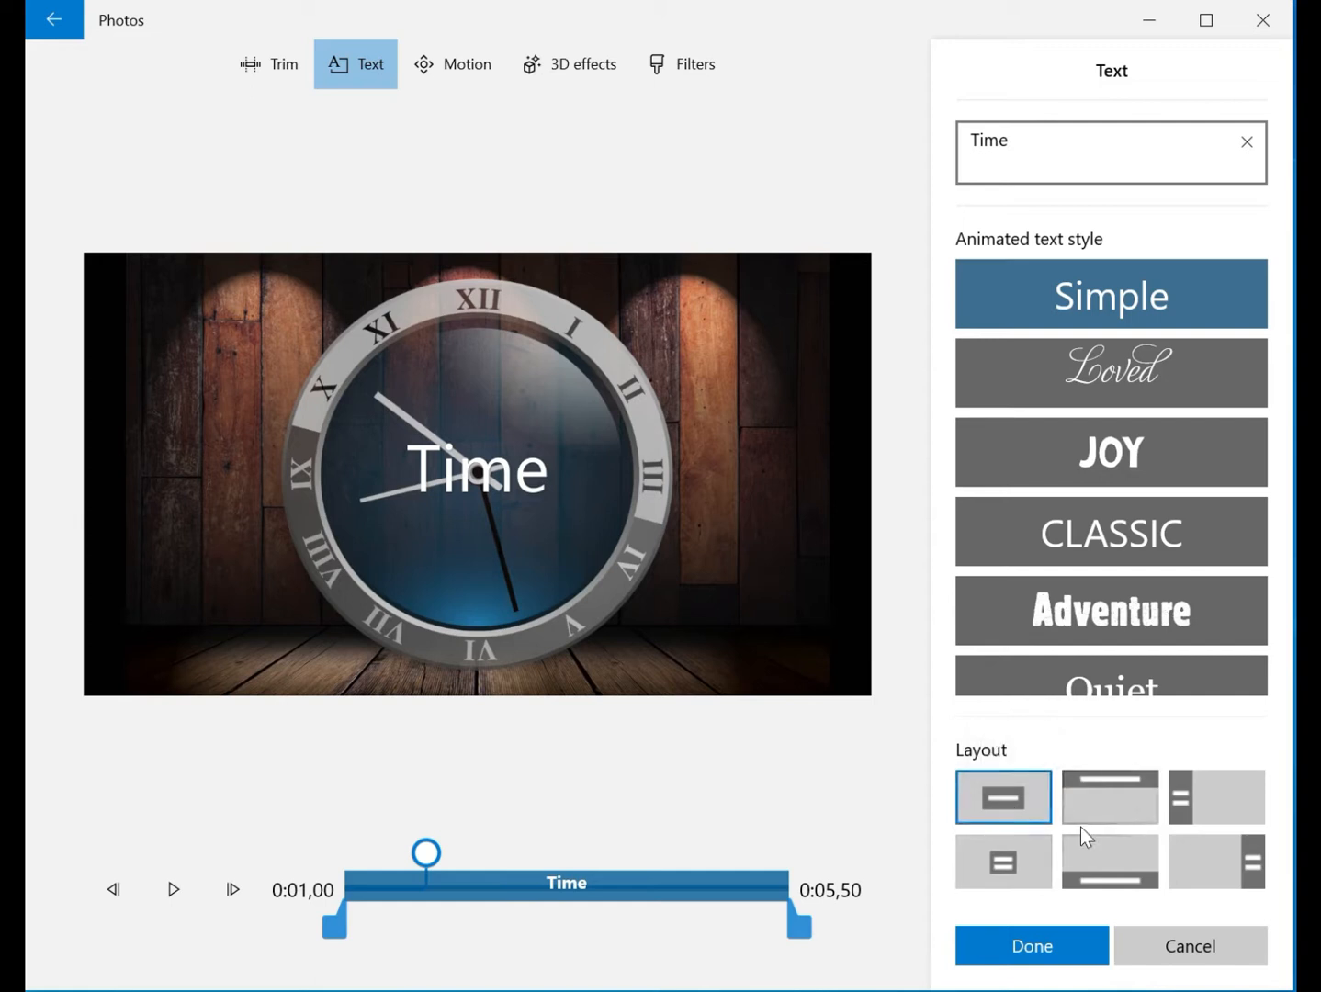
left_click(1120, 798)
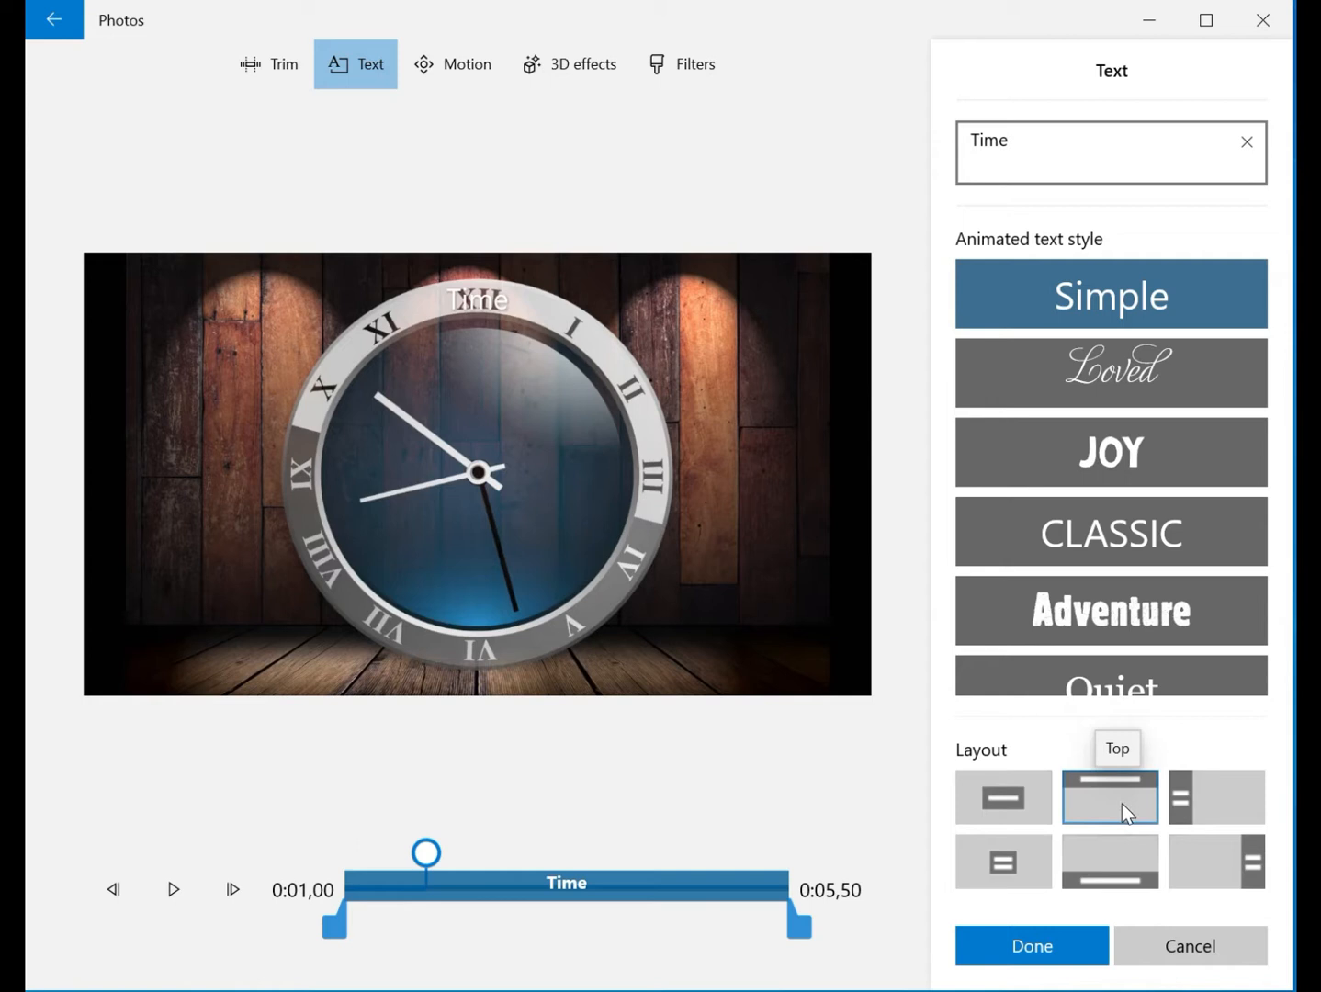
left_click(1206, 804)
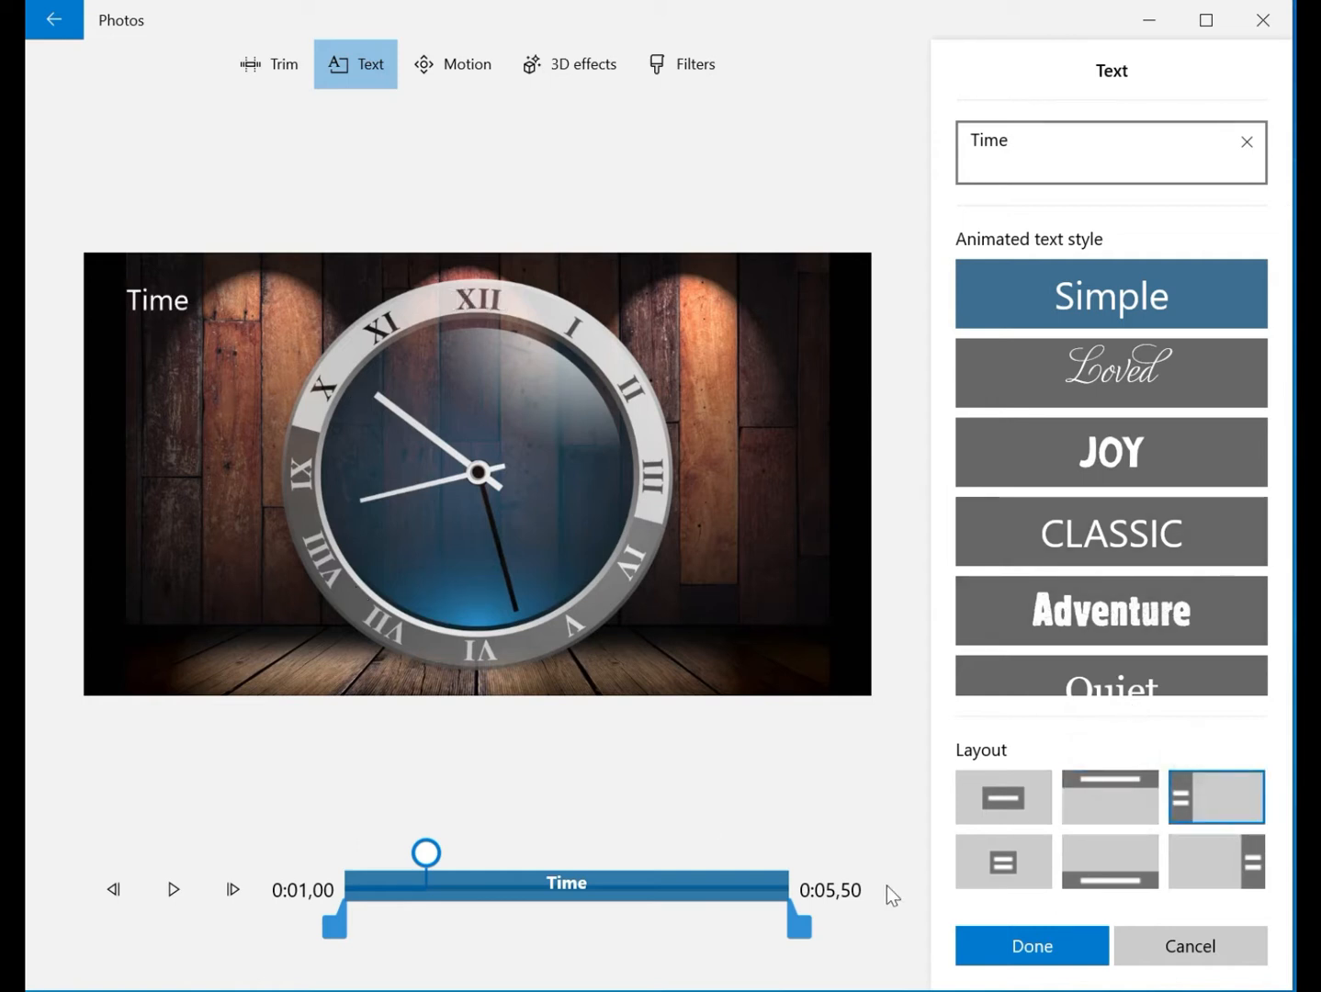
left_click(1001, 873)
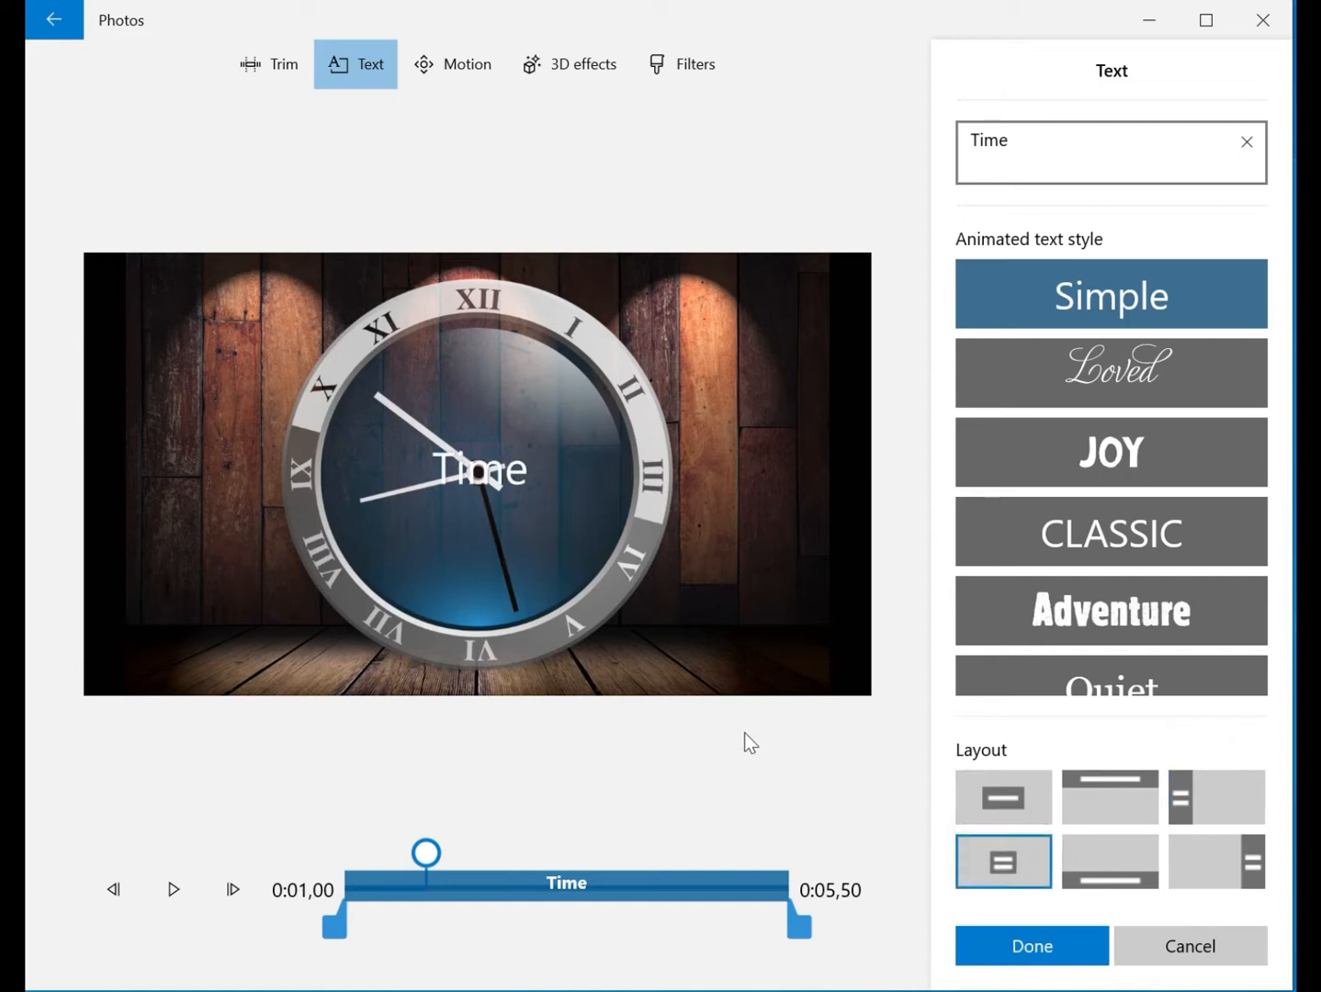
left_click(1125, 862)
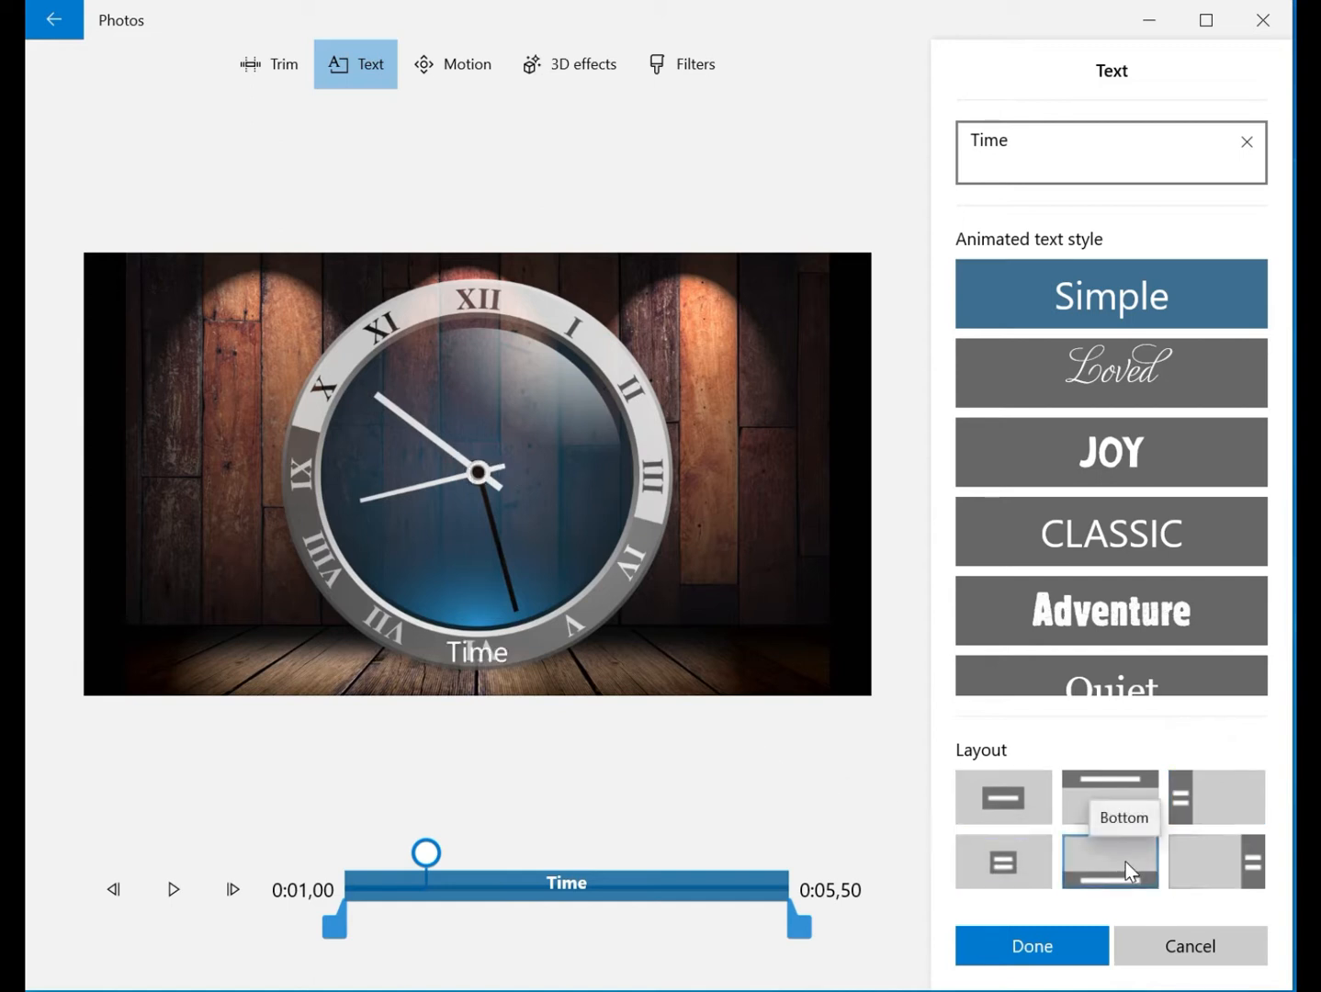
left_click(1195, 865)
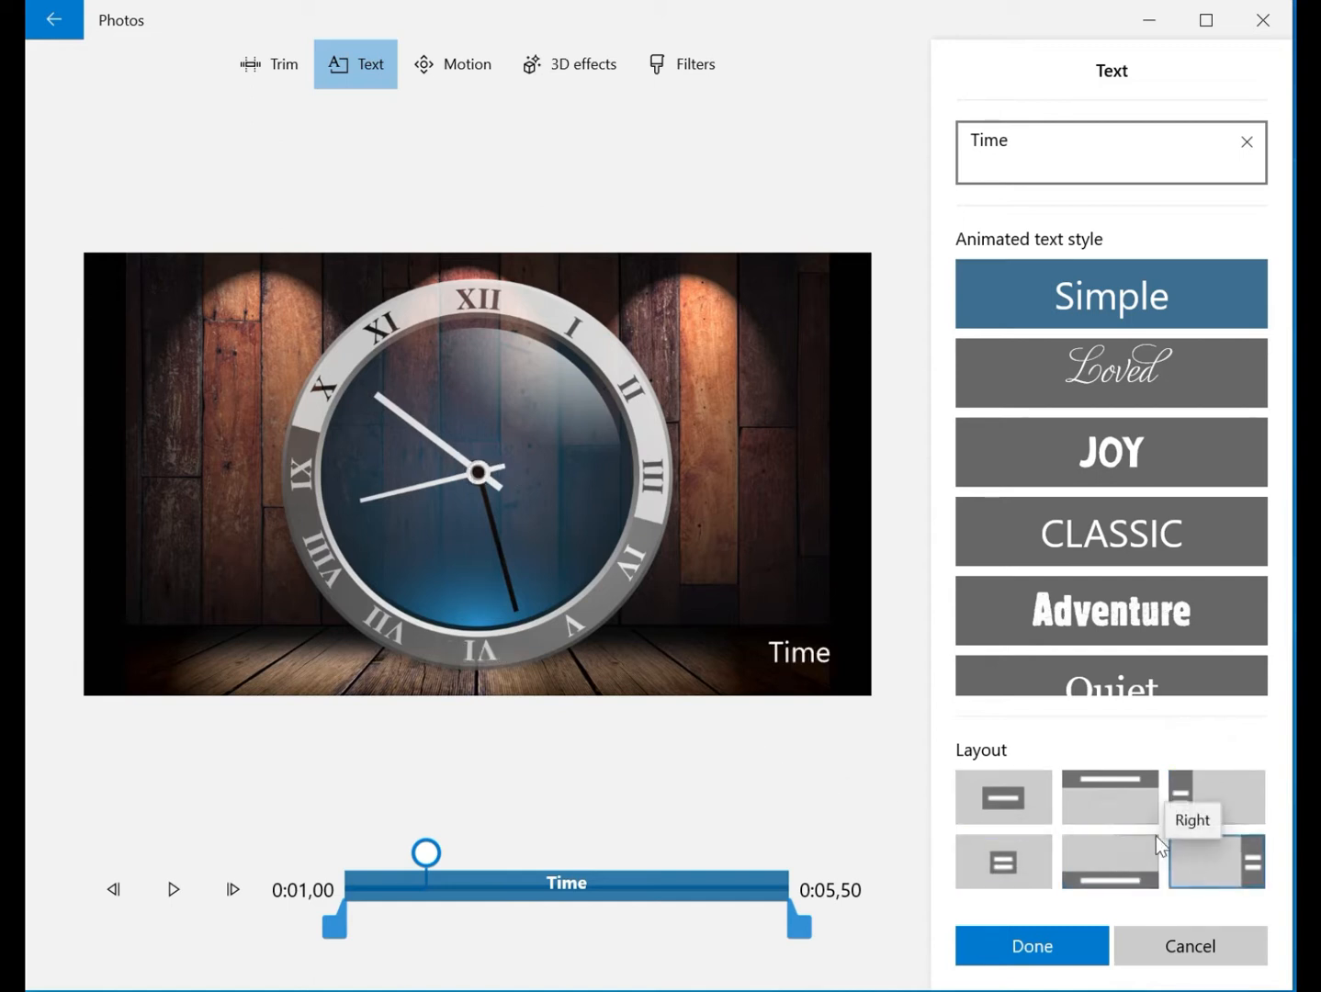
left_click(1120, 814)
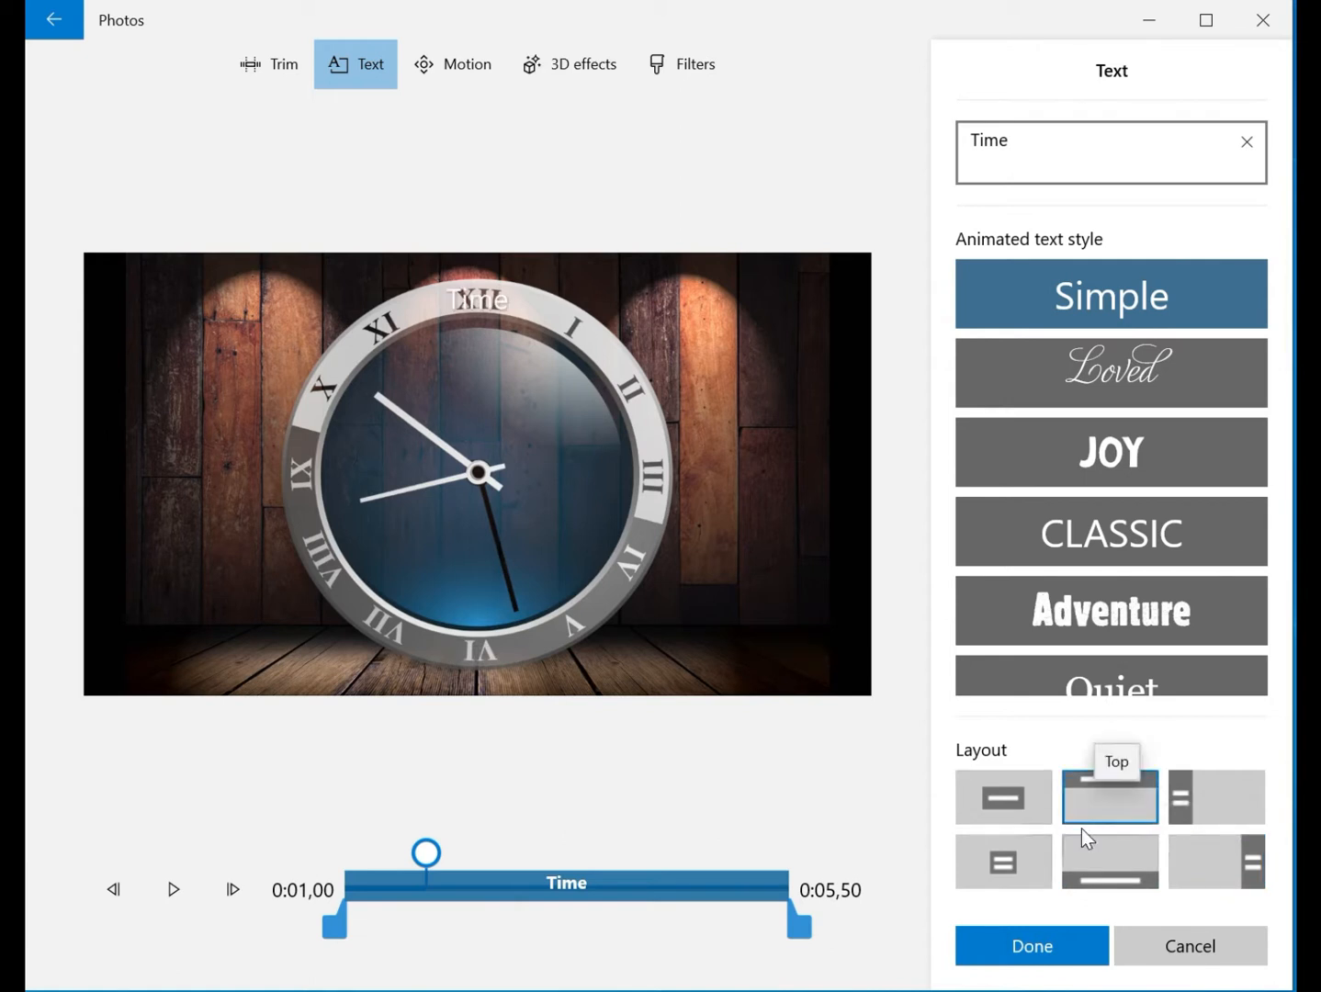
left_click(998, 798)
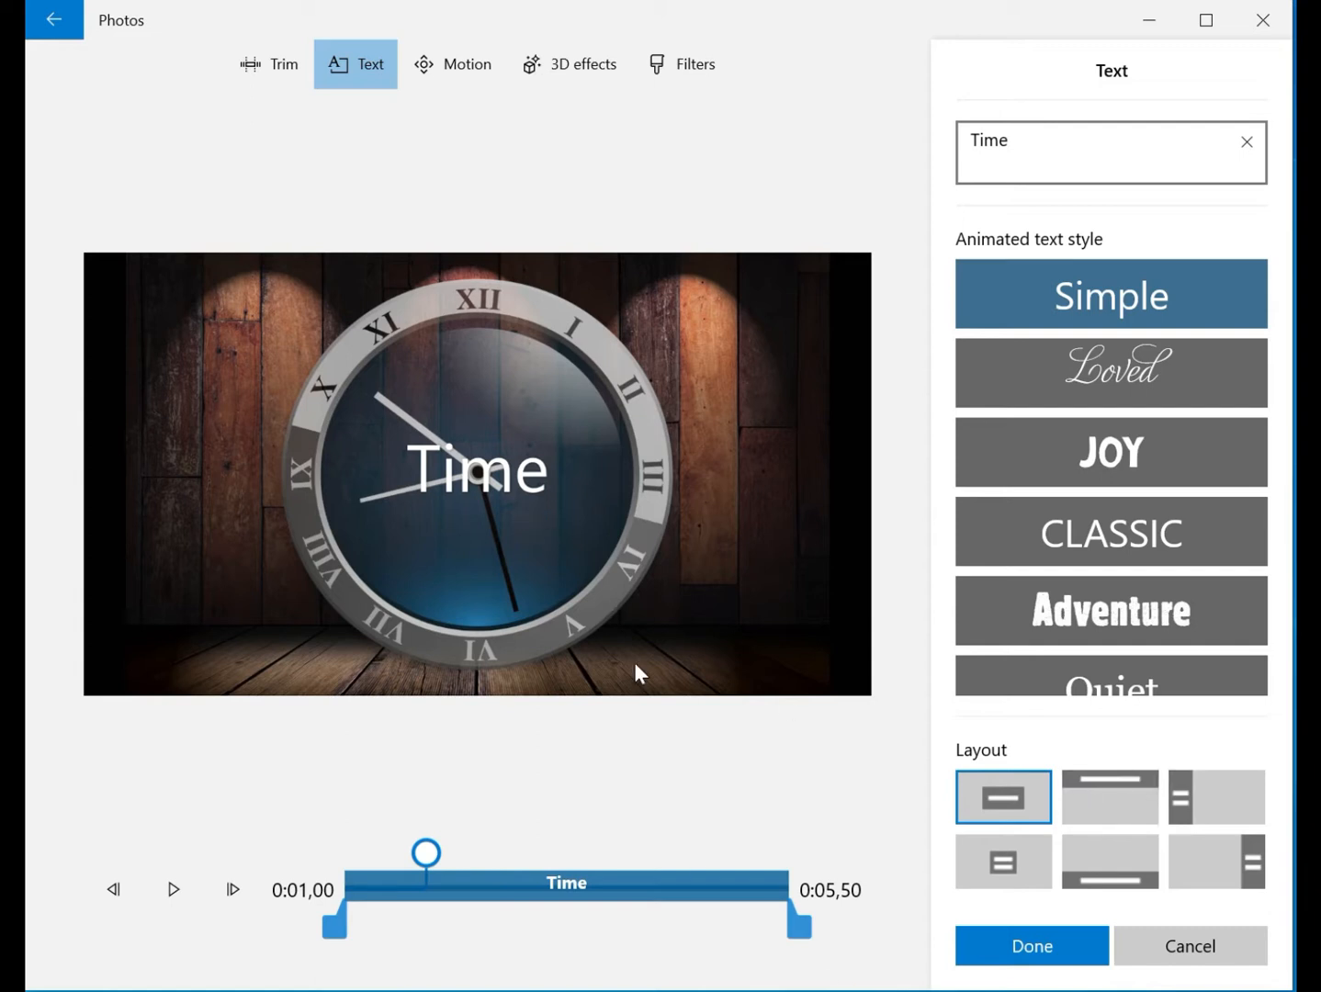
left_click(1033, 946)
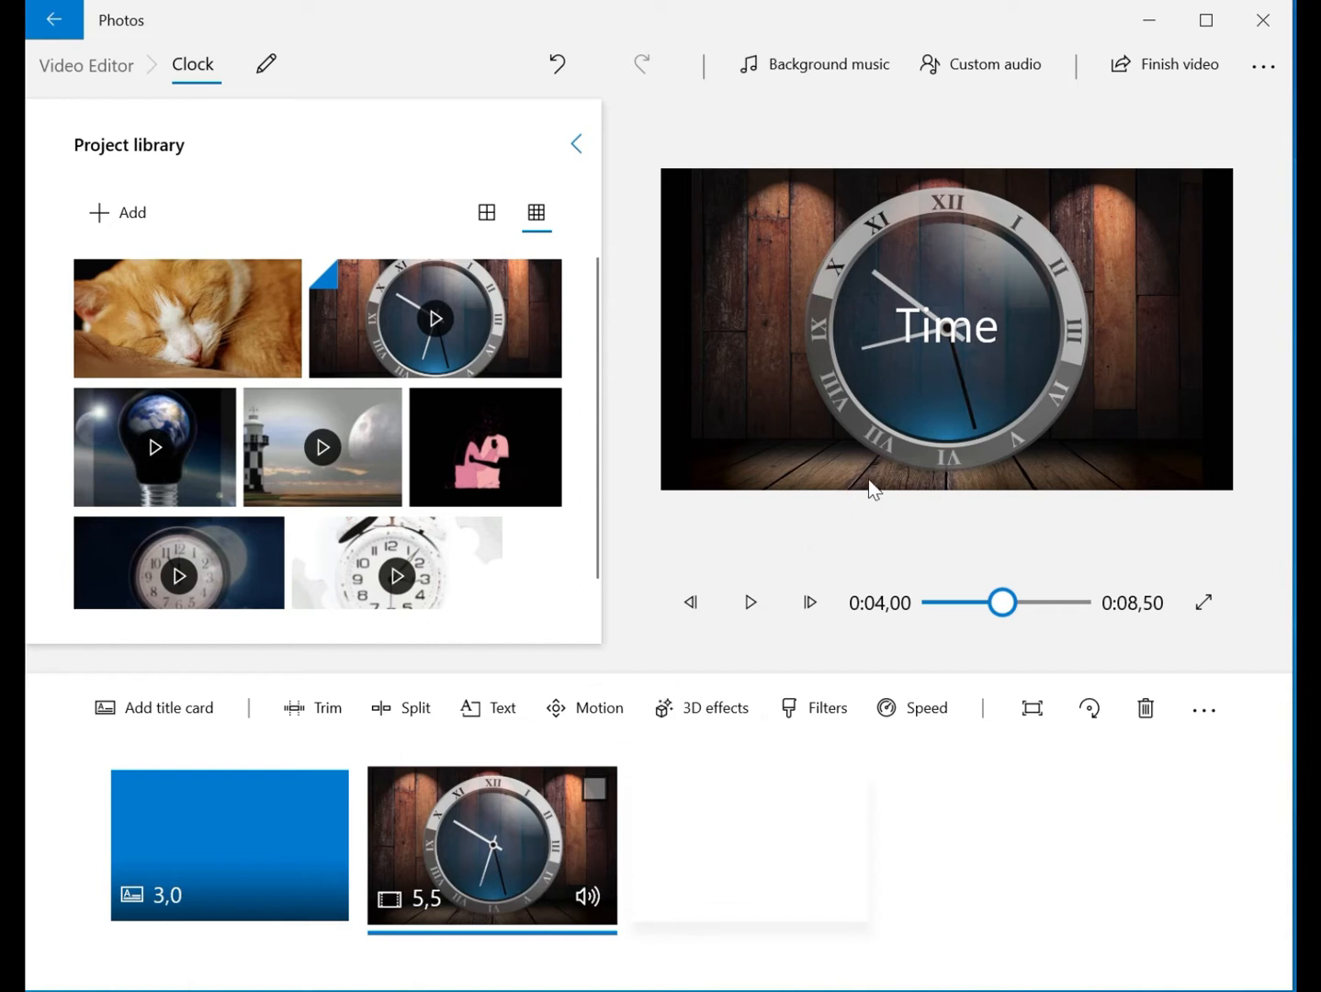
Apply the Zoom in right camera motion to the clock clip after previewing it
left_click(602, 711)
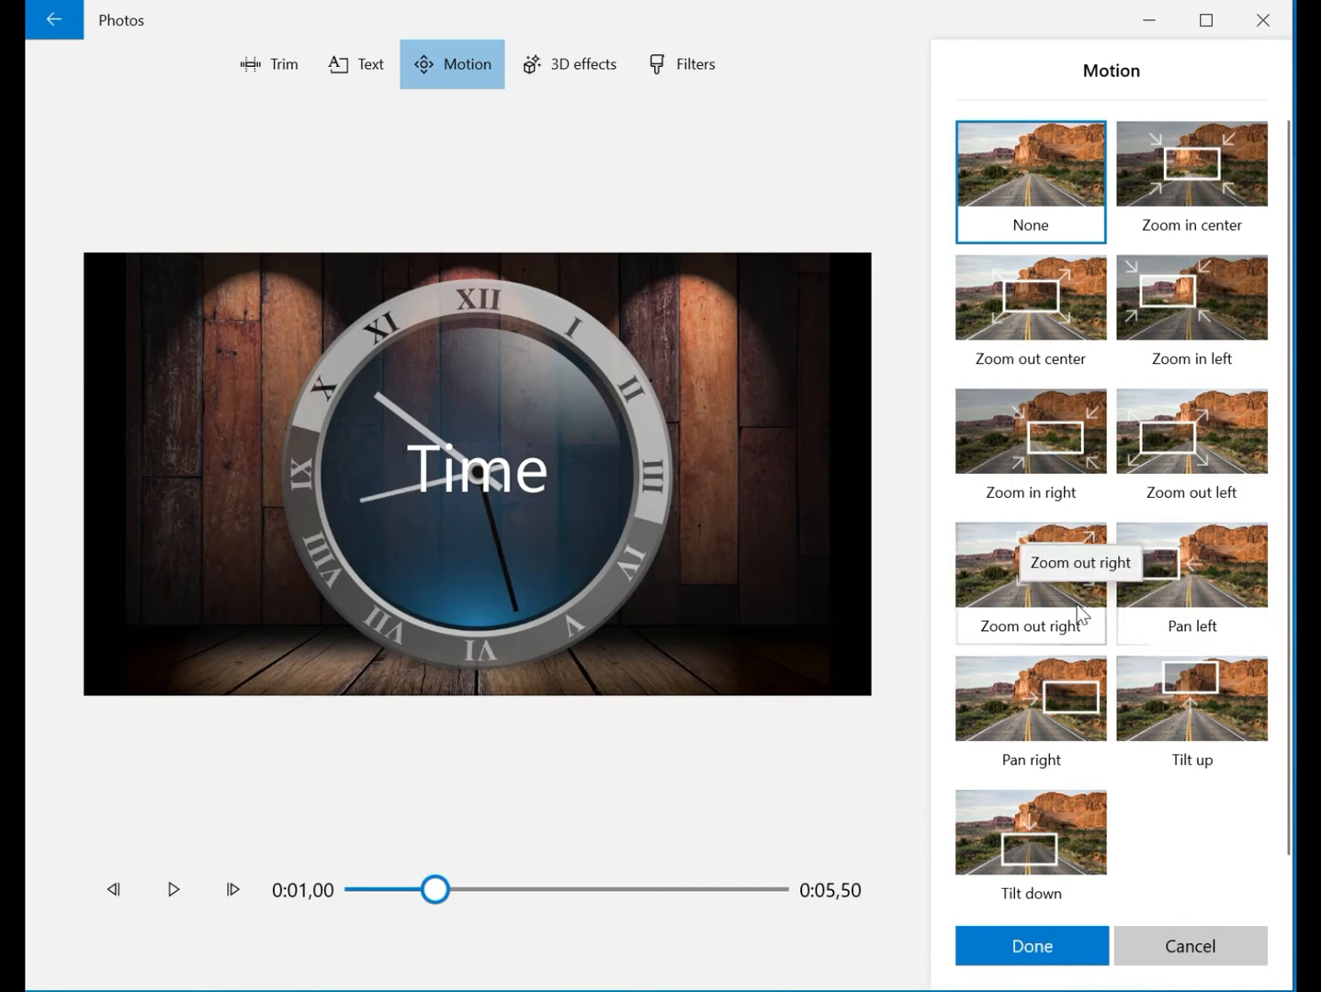
left_click(1041, 460)
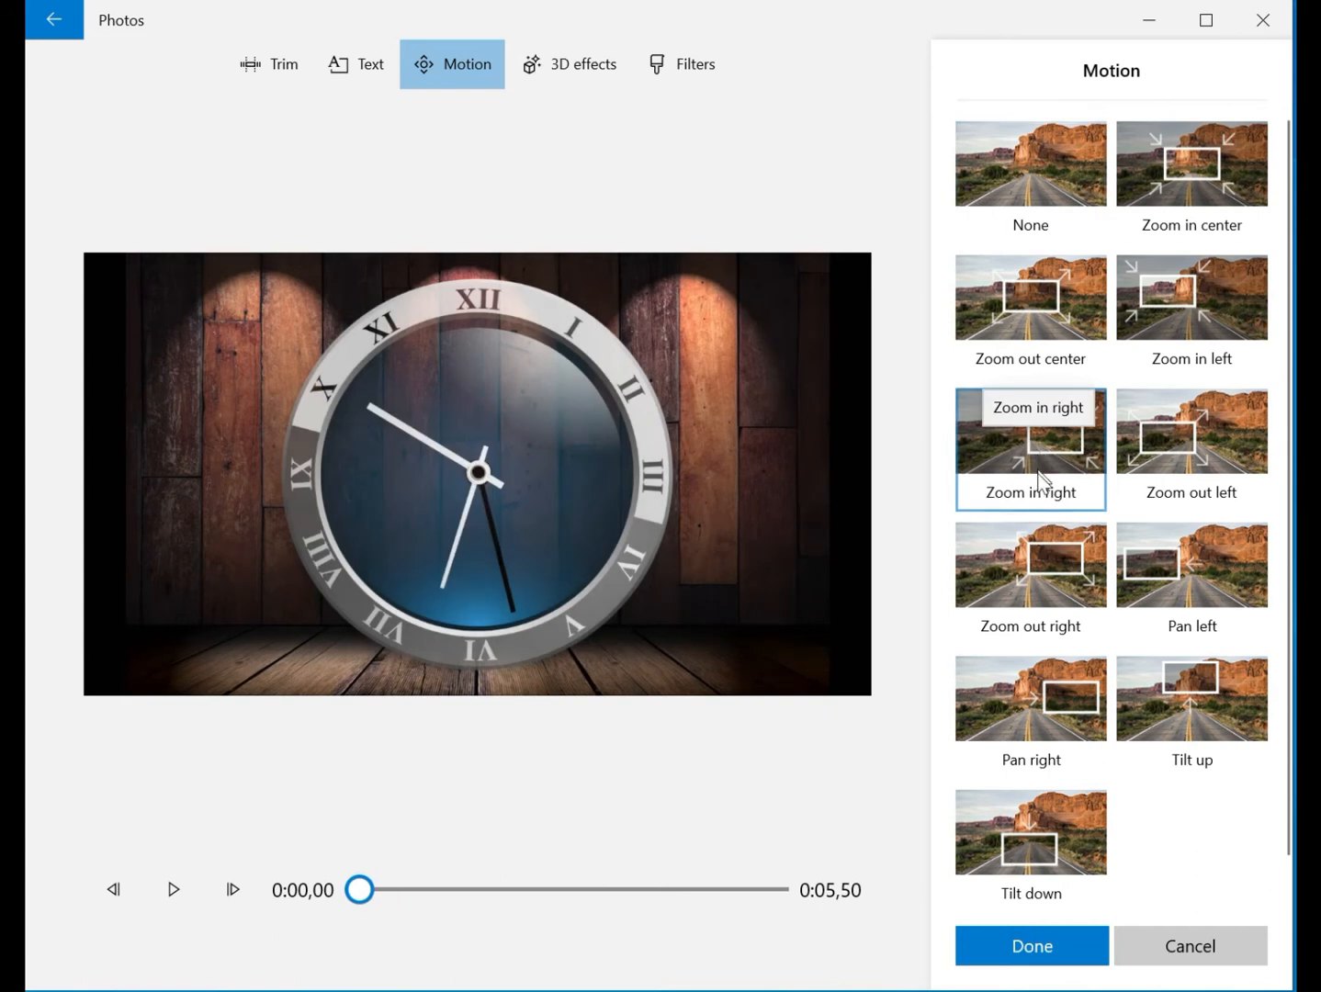
left_click(175, 890)
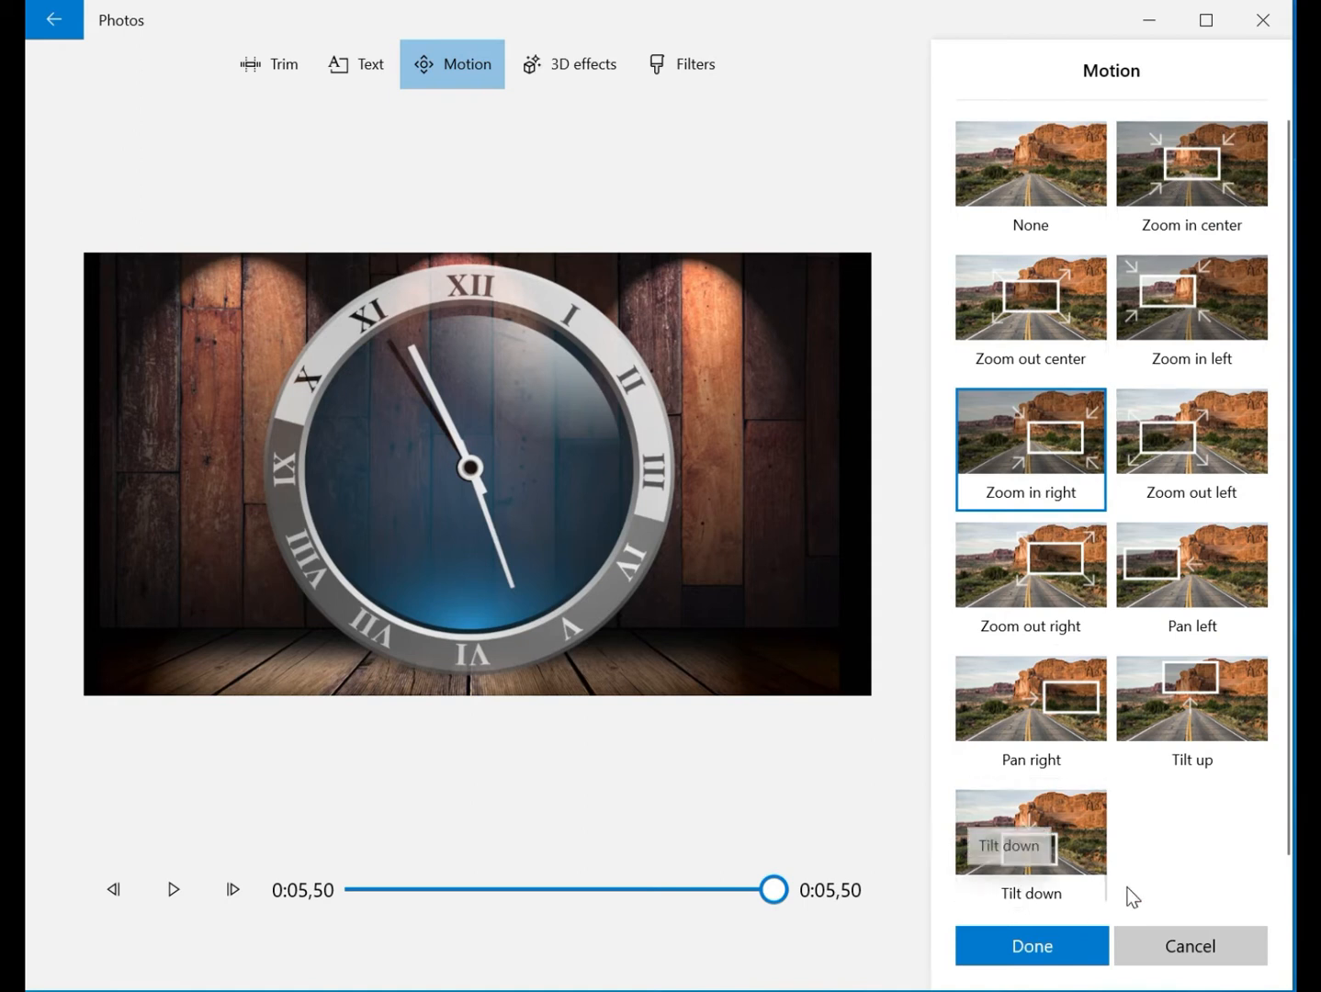
left_click(1038, 956)
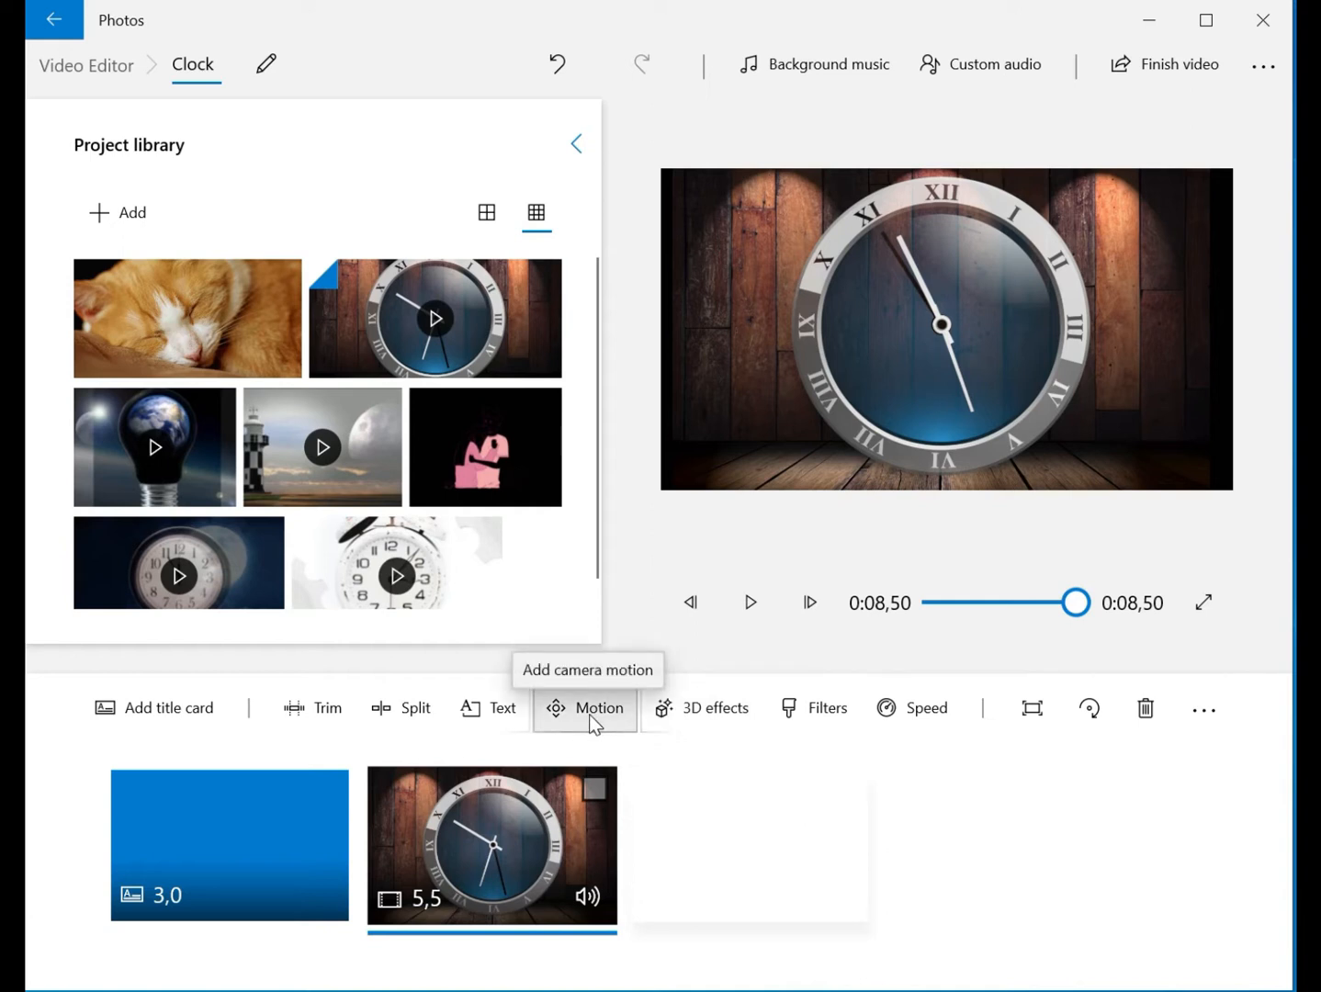
Browse the 3D effects, add Heart sparkles to the clock clip, and lower the effect's volume slightly below 50
left_click(716, 708)
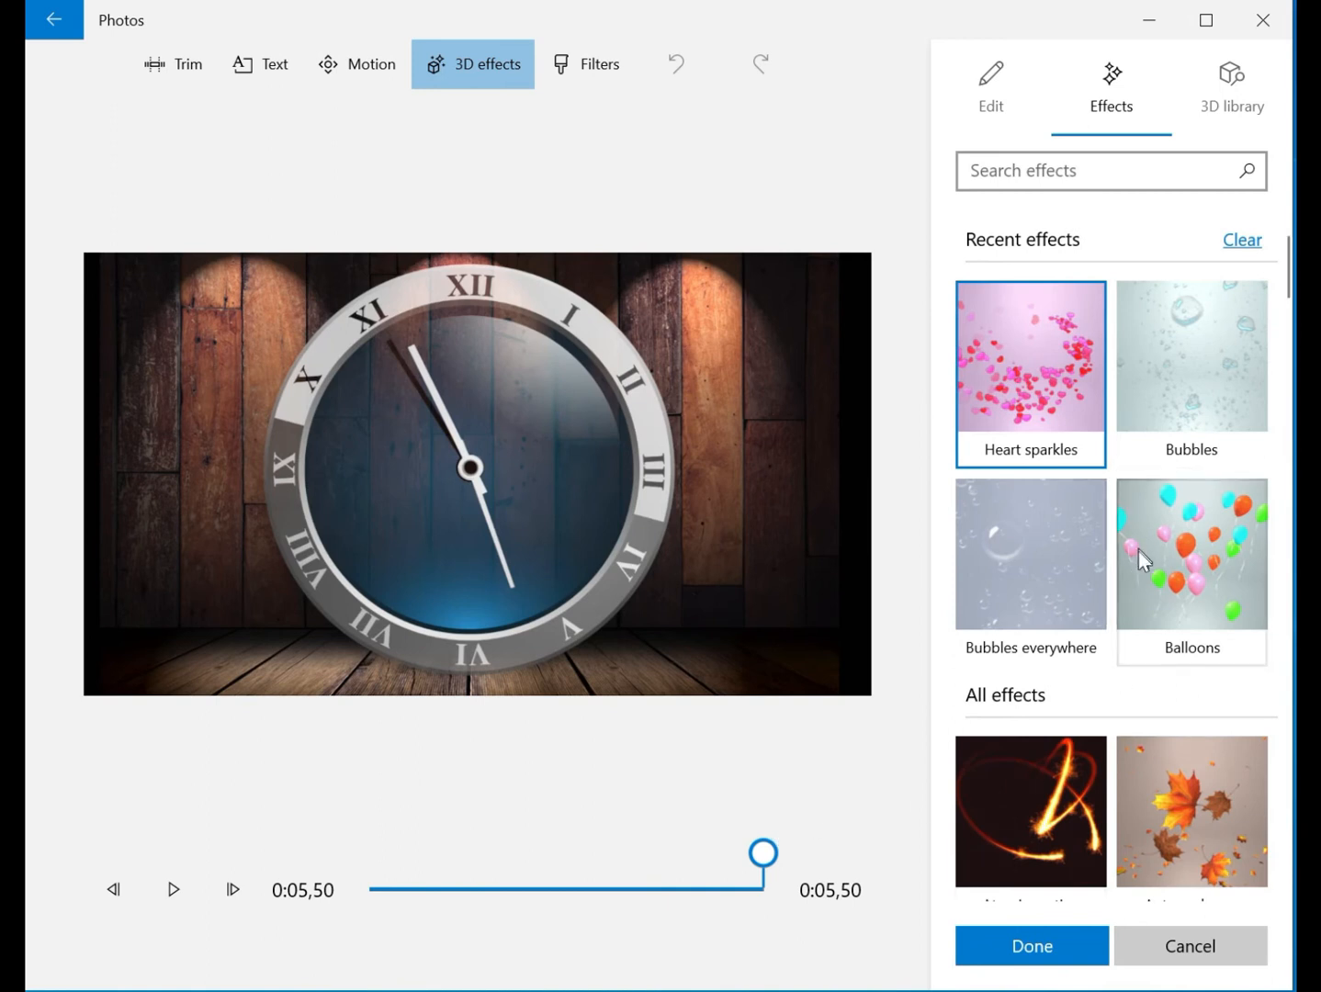
scroll(1138, 552, "down", 9)
scroll(1139, 550, "down", 12)
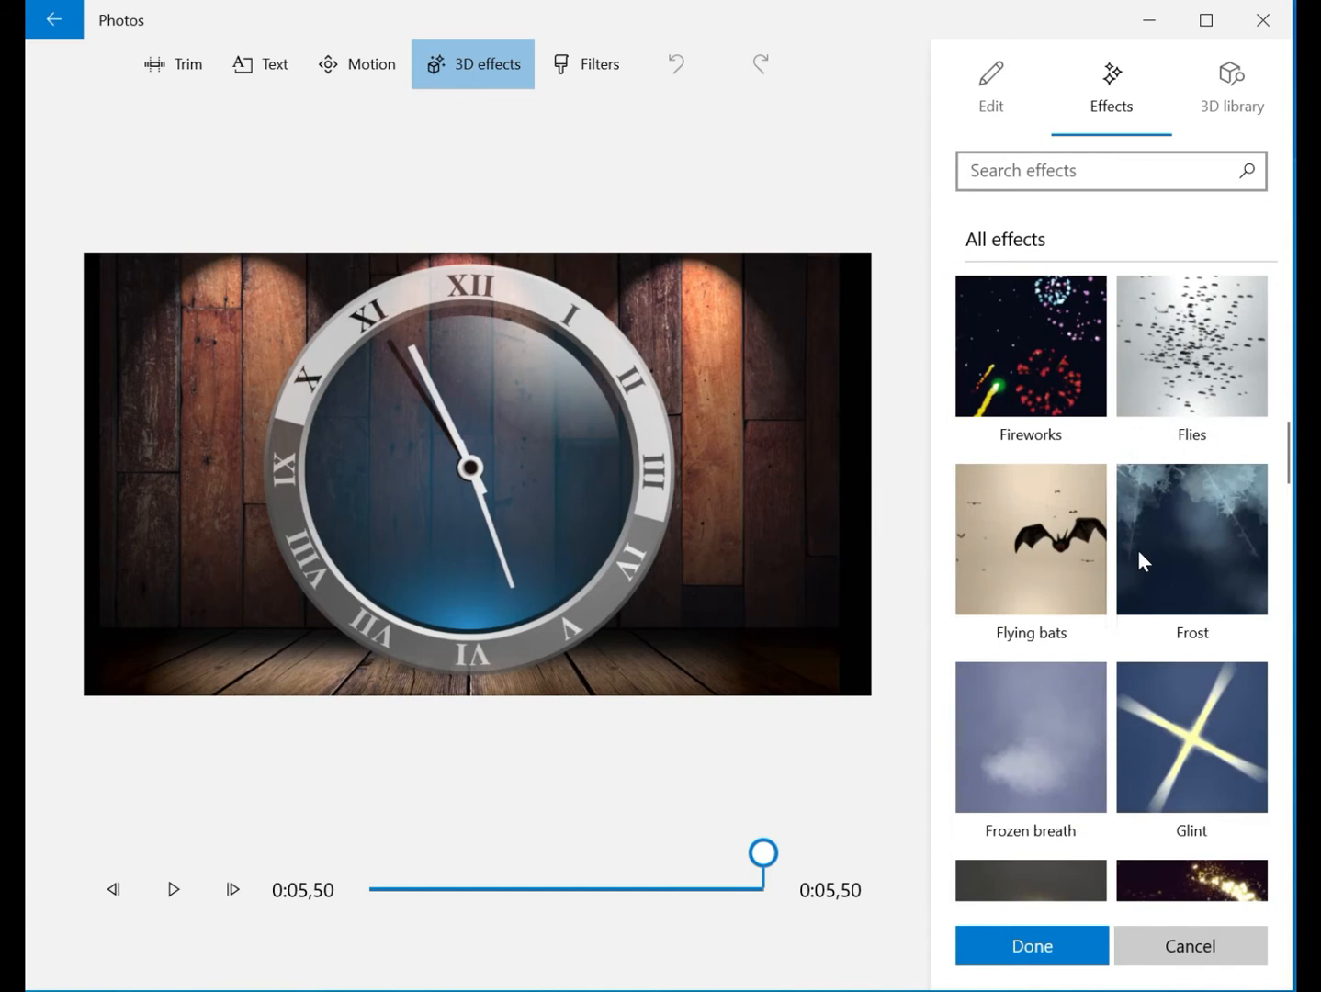
scroll(1138, 551, "down", 4)
scroll(1138, 551, "up", 3)
scroll(1139, 552, "up", 20)
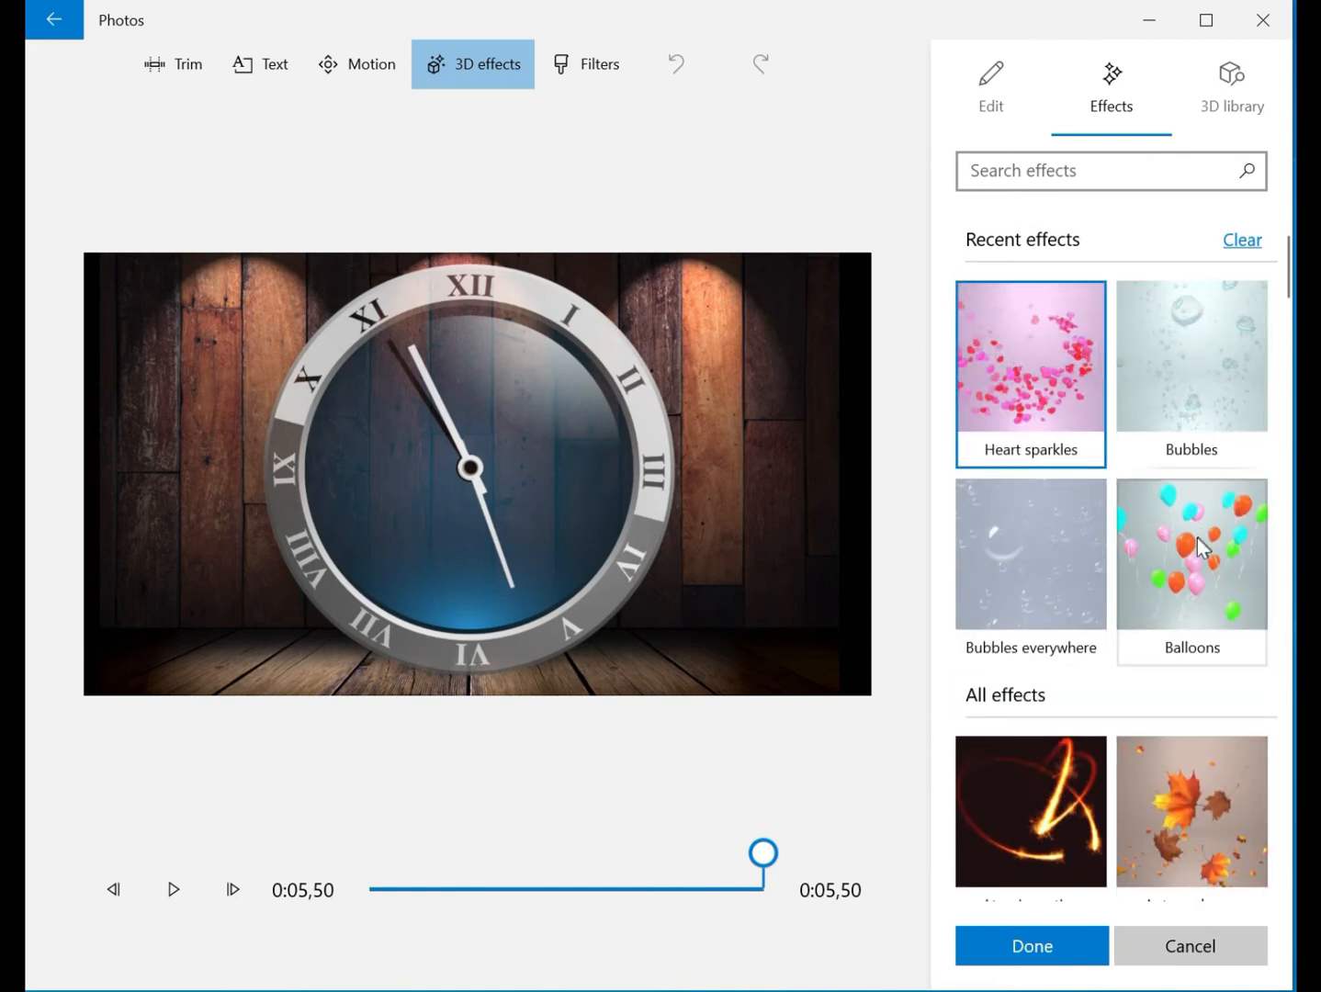
left_click(1008, 389)
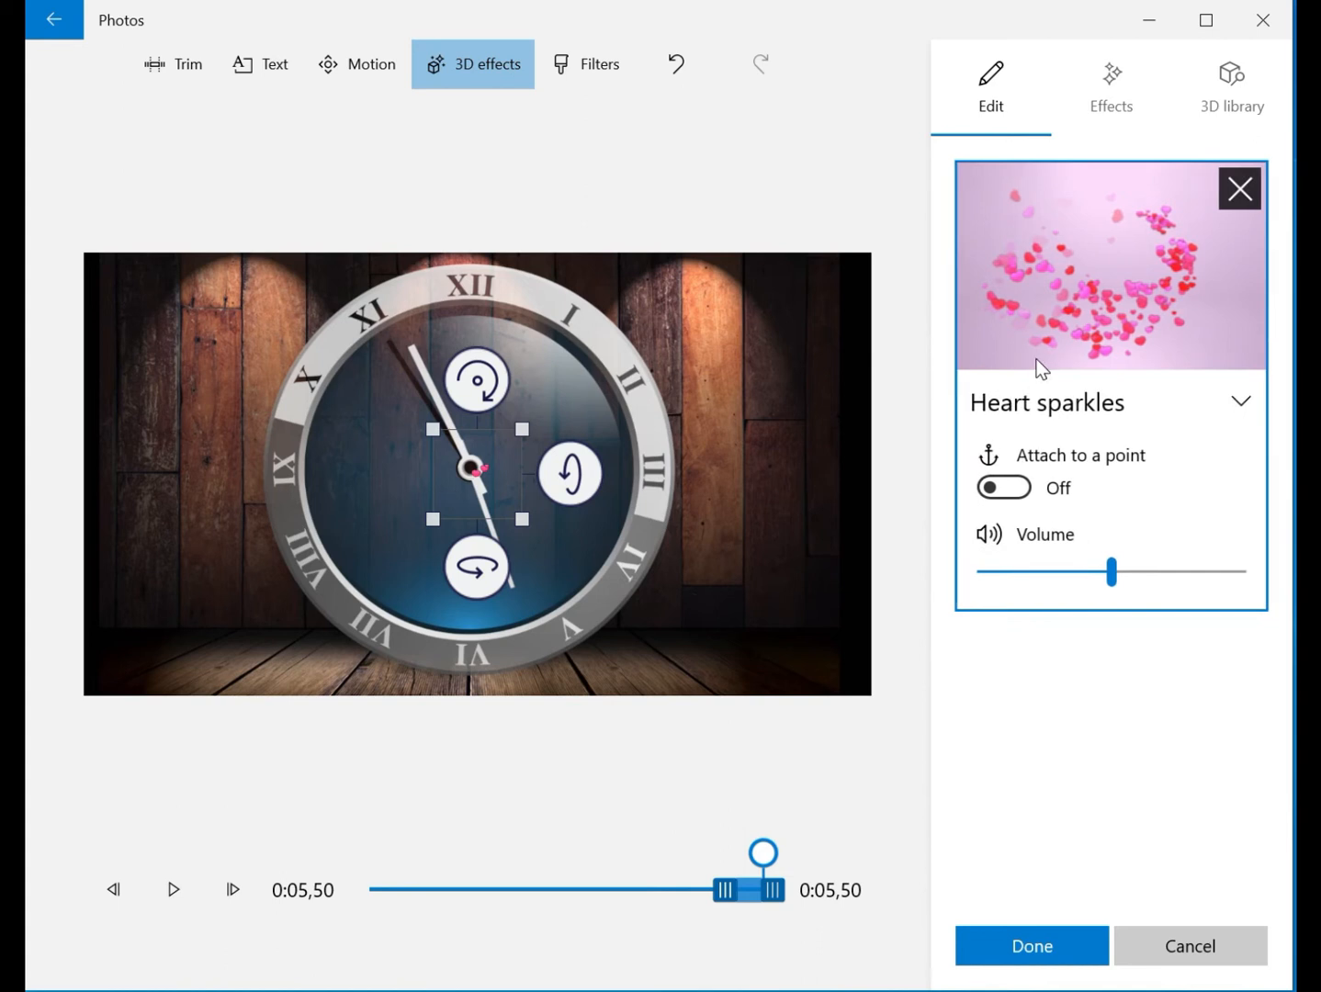
left_click(1110, 579)
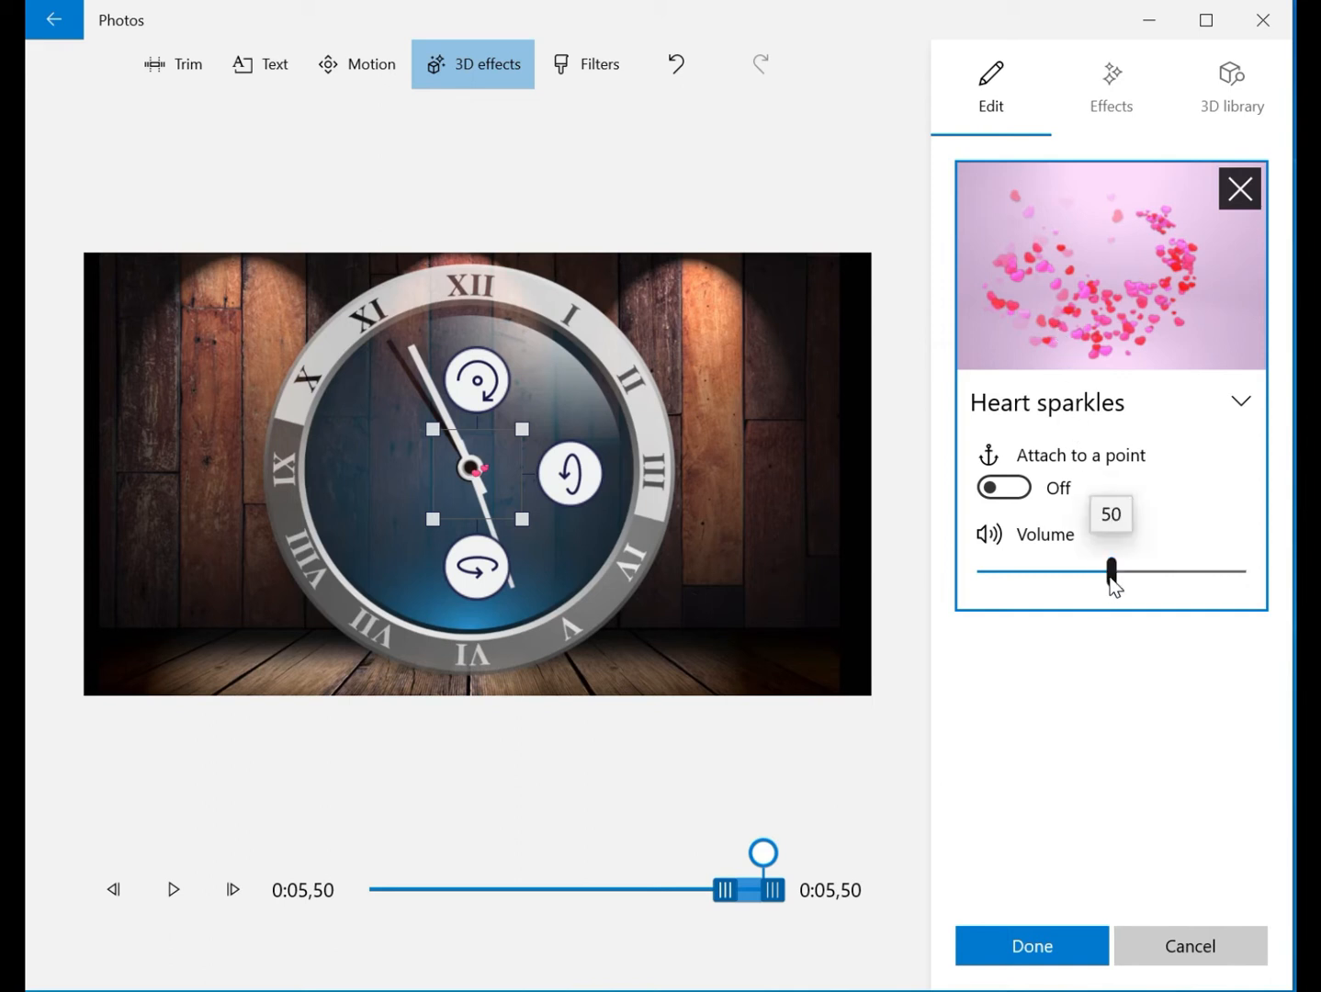
mouse_move(1110, 581)
left_mouse_down()
mouse_move(976, 582)
mouse_move(1139, 581)
mouse_move(1098, 585)
left_mouse_up()
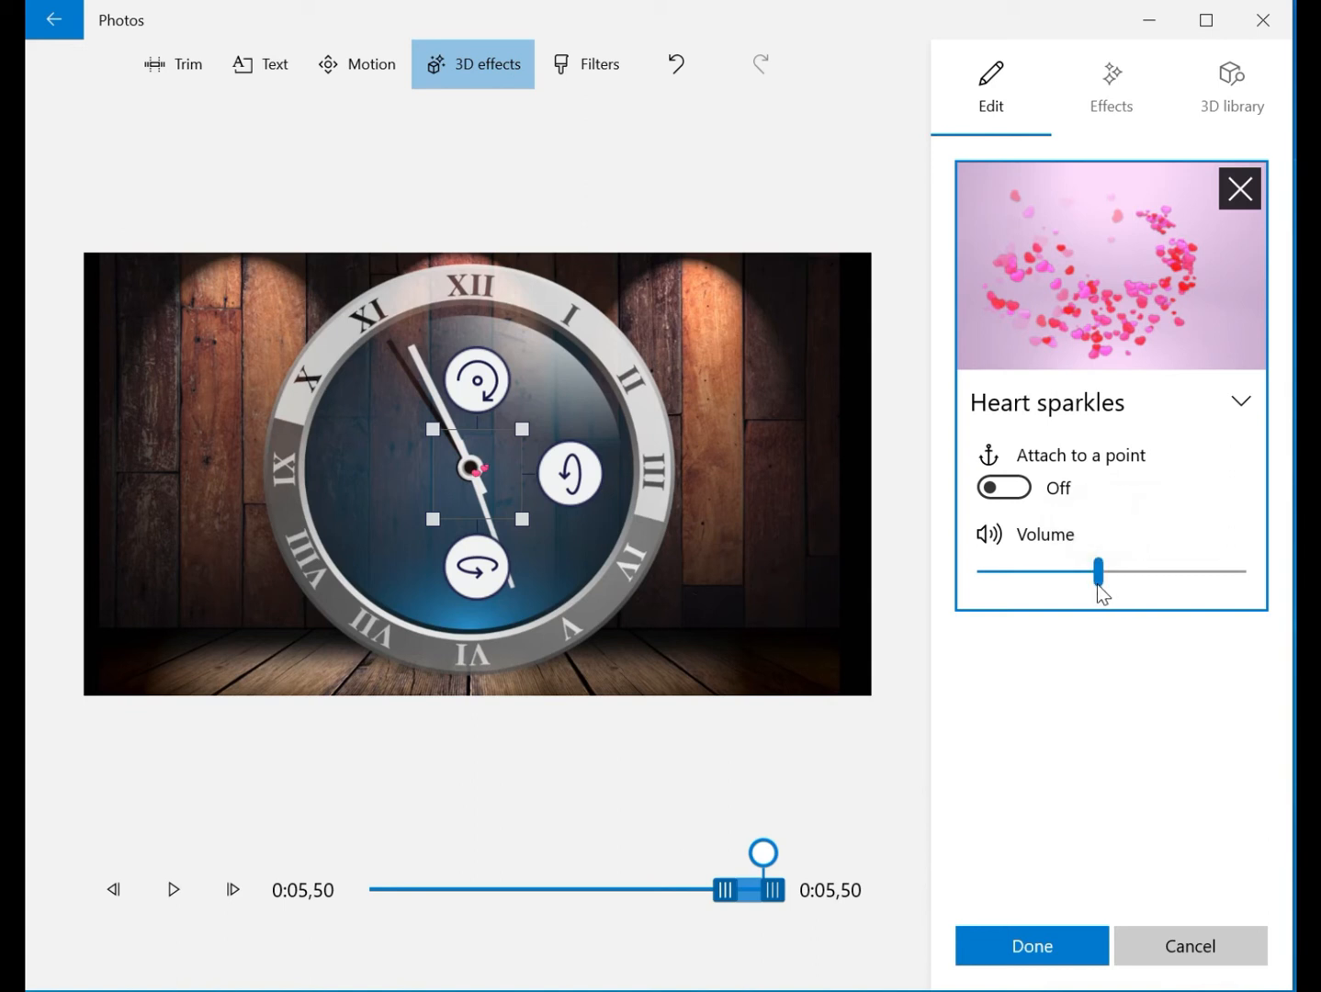
Move the Heart sparkles effect to the clock's right edge and make it run from about a quarter into the clip until its end
left_click_drag(473, 467, 706, 514)
left_click_drag(724, 898, 357, 874)
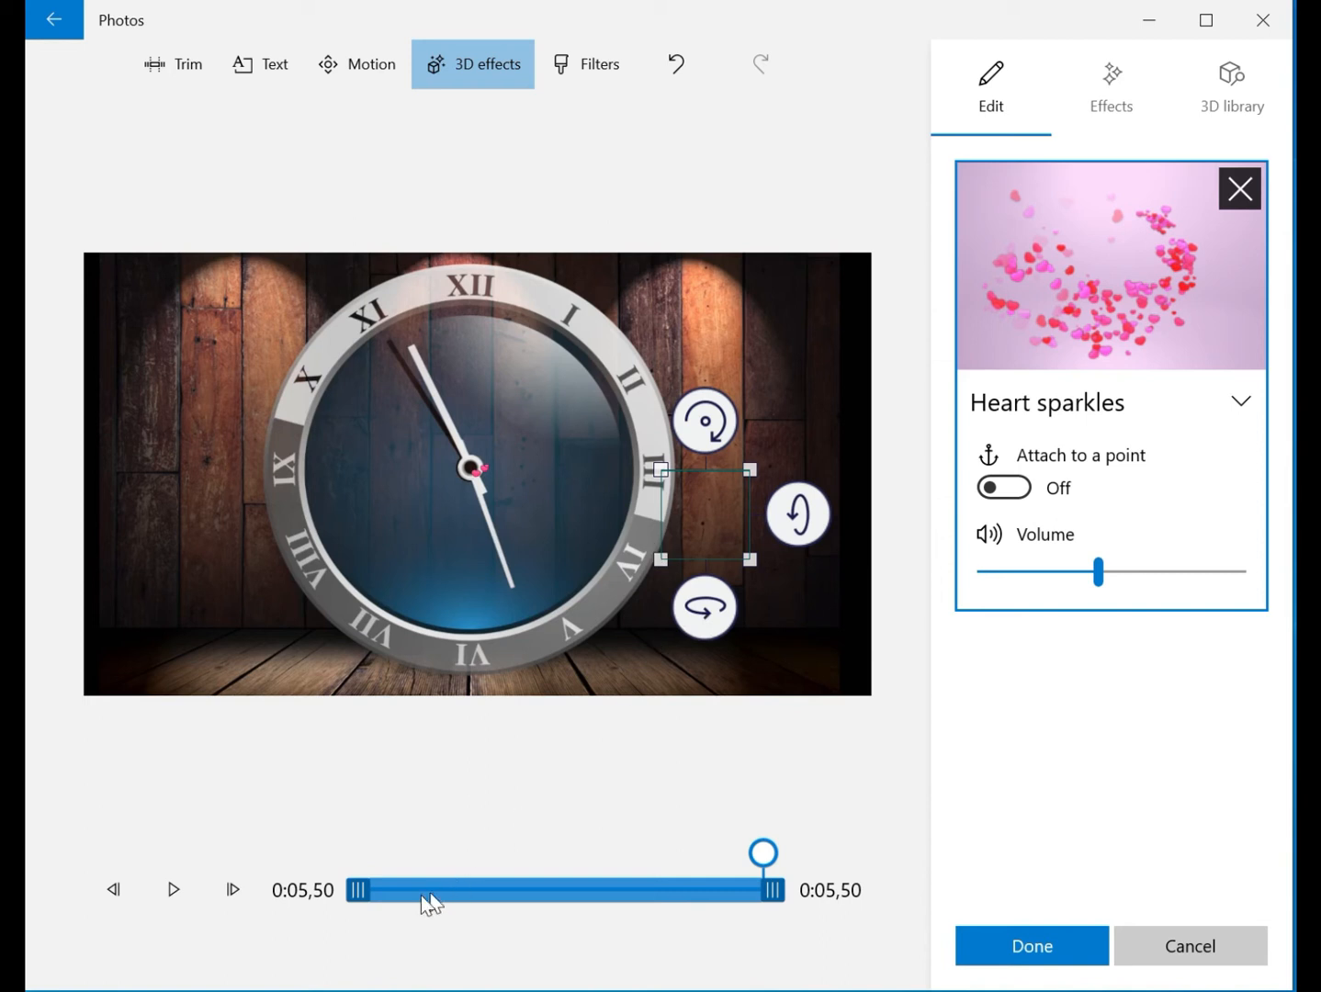
left_click_drag(356, 891, 449, 901)
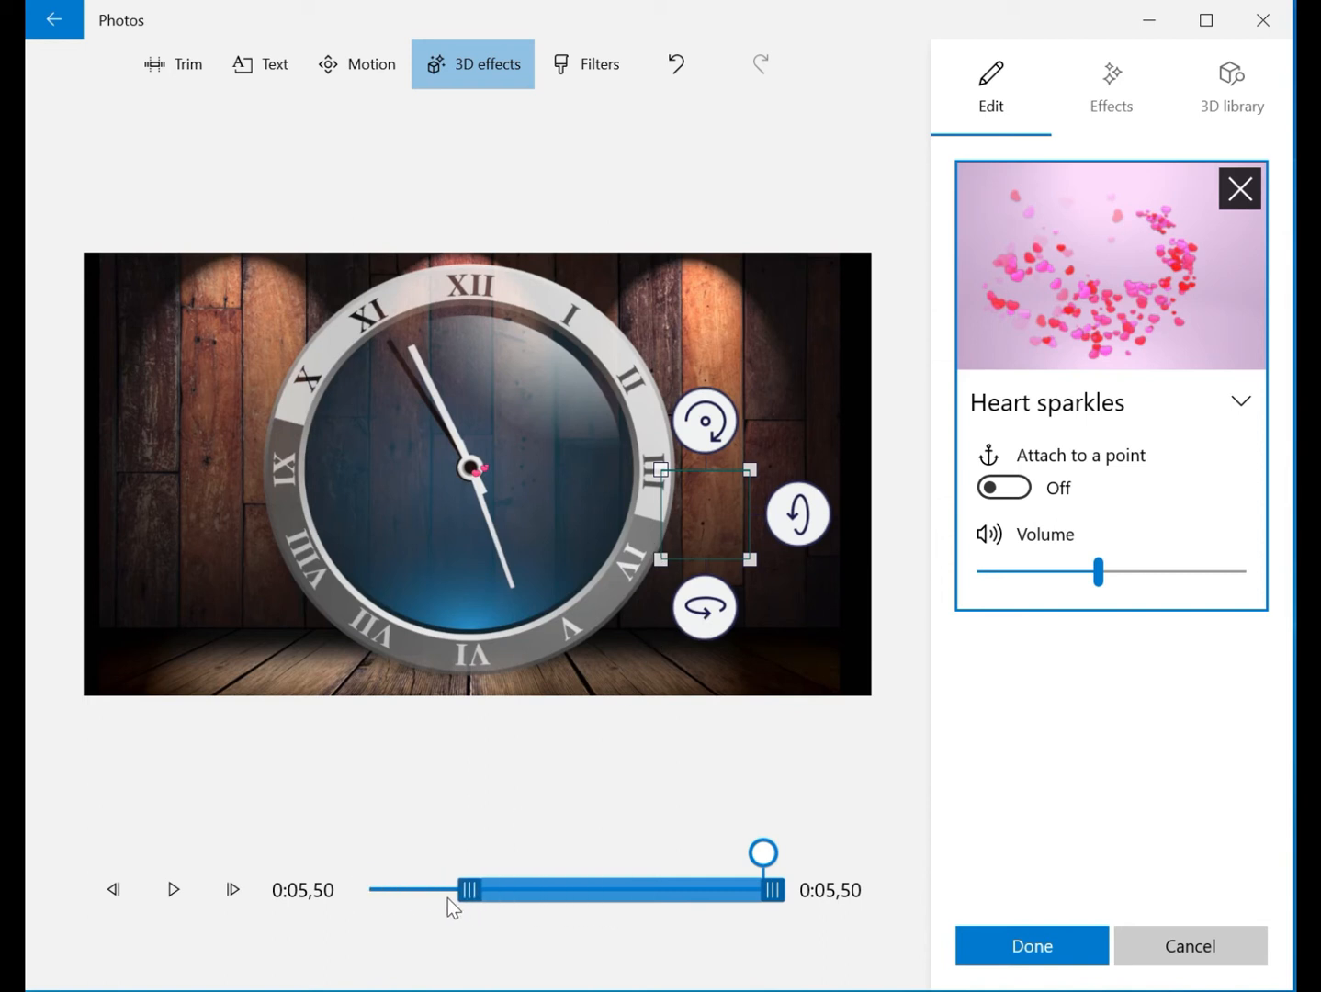
left_click(1032, 947)
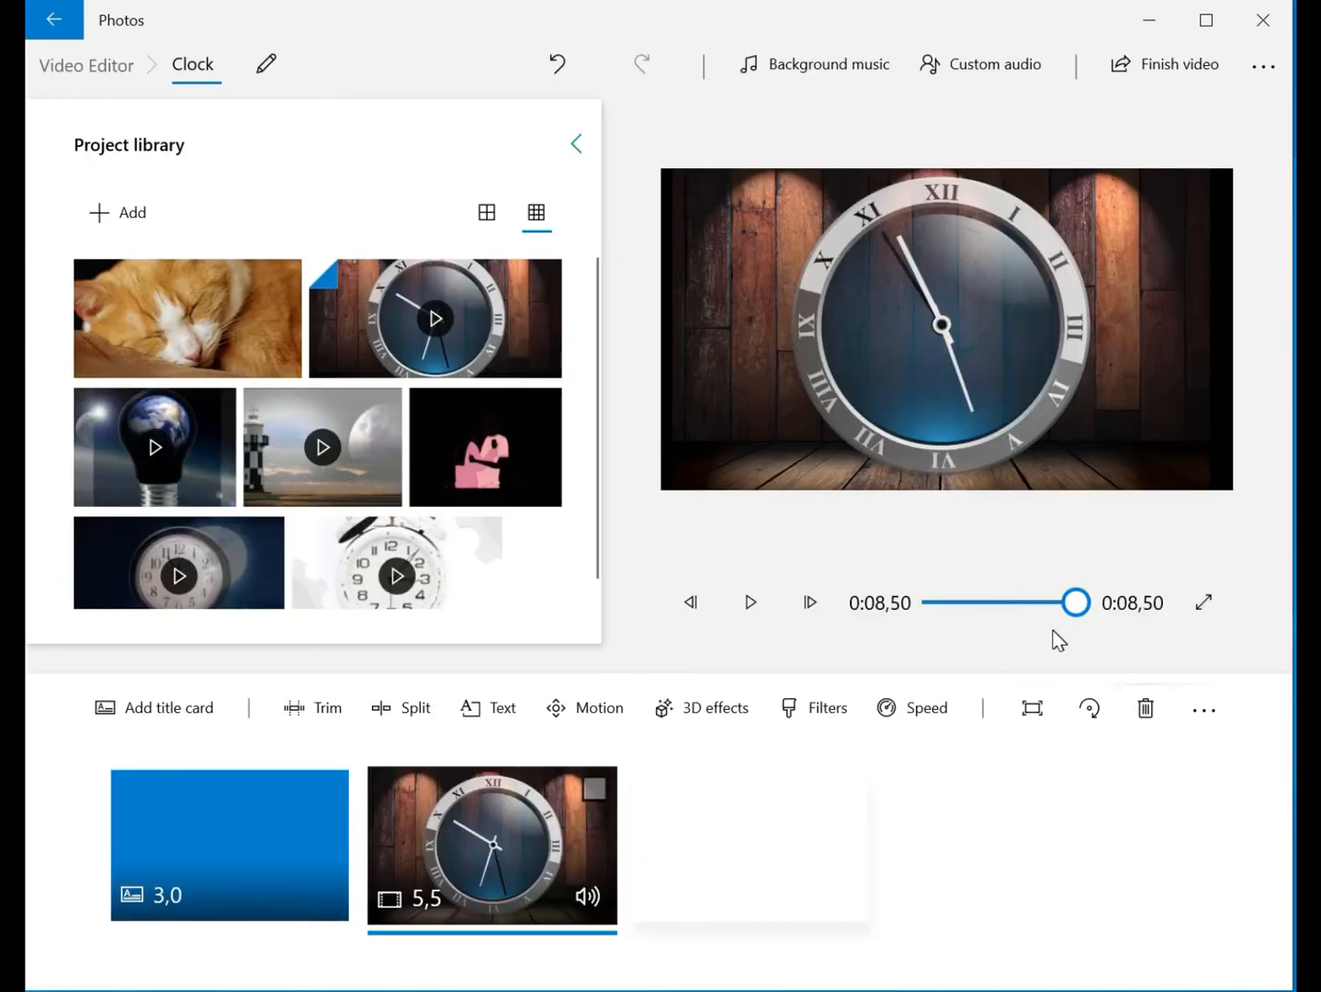
Preview the whole video from its beginning
left_click_drag(1075, 603, 924, 614)
left_click(748, 606)
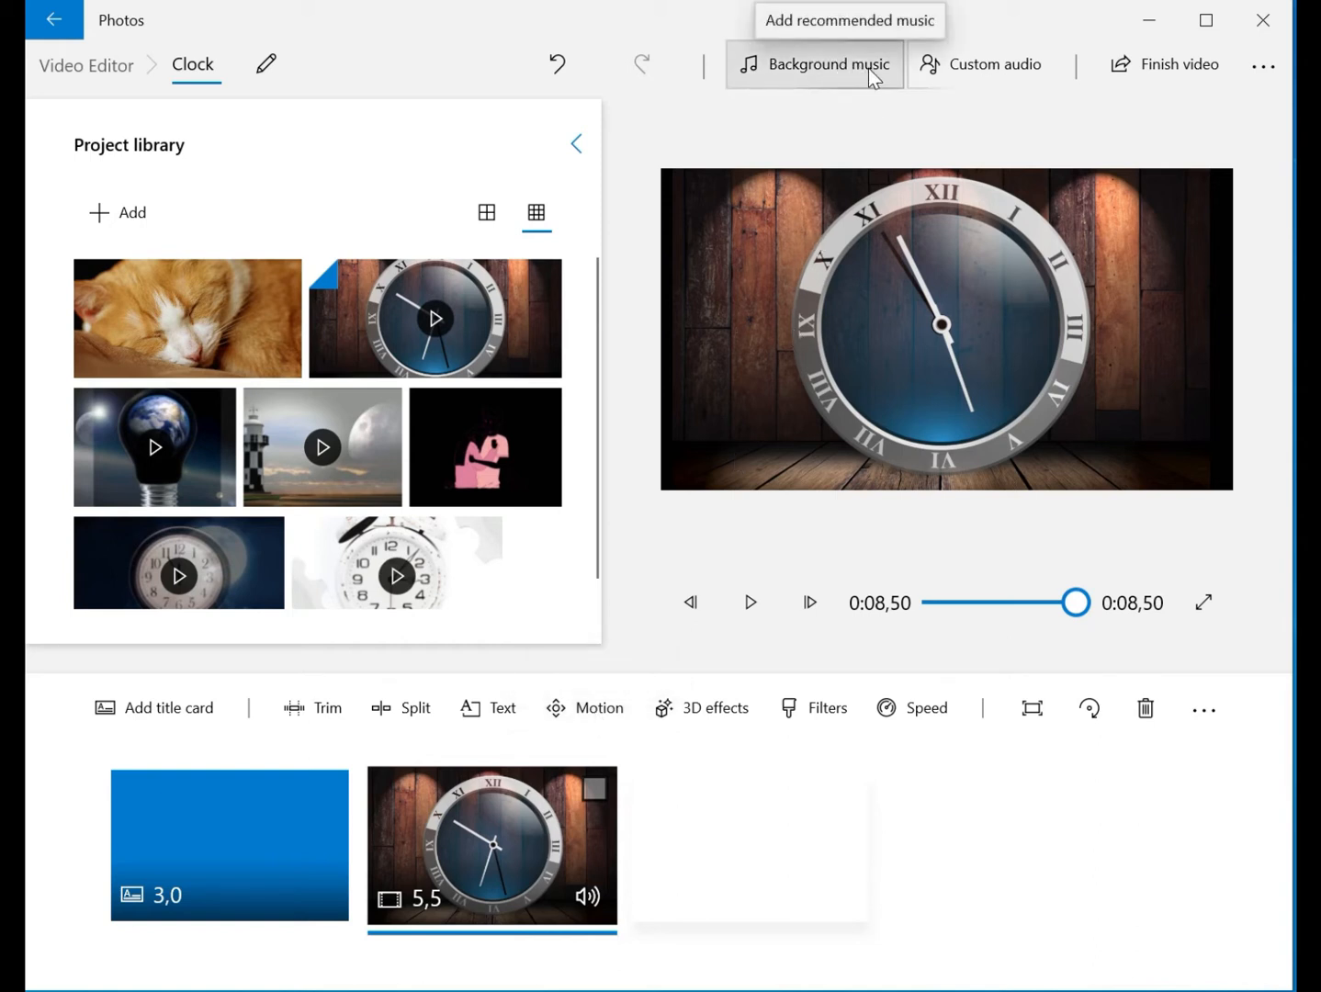
Preview the Anodized, Arcade Party and Block Party tracks, and add Anodized as beat-synced background music at volume 100
left_click(834, 71)
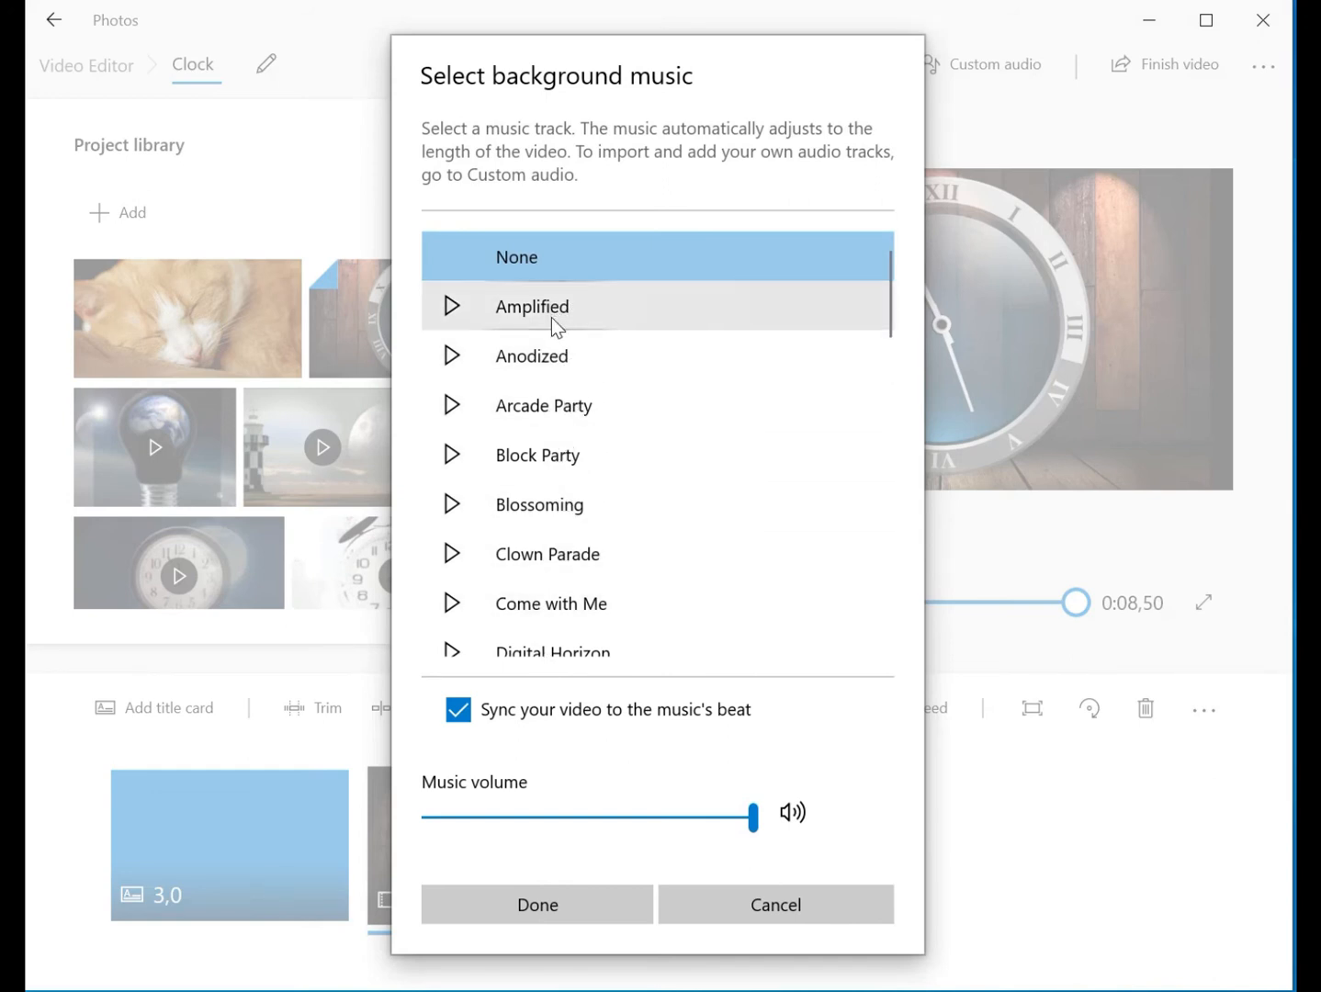
left_click(452, 356)
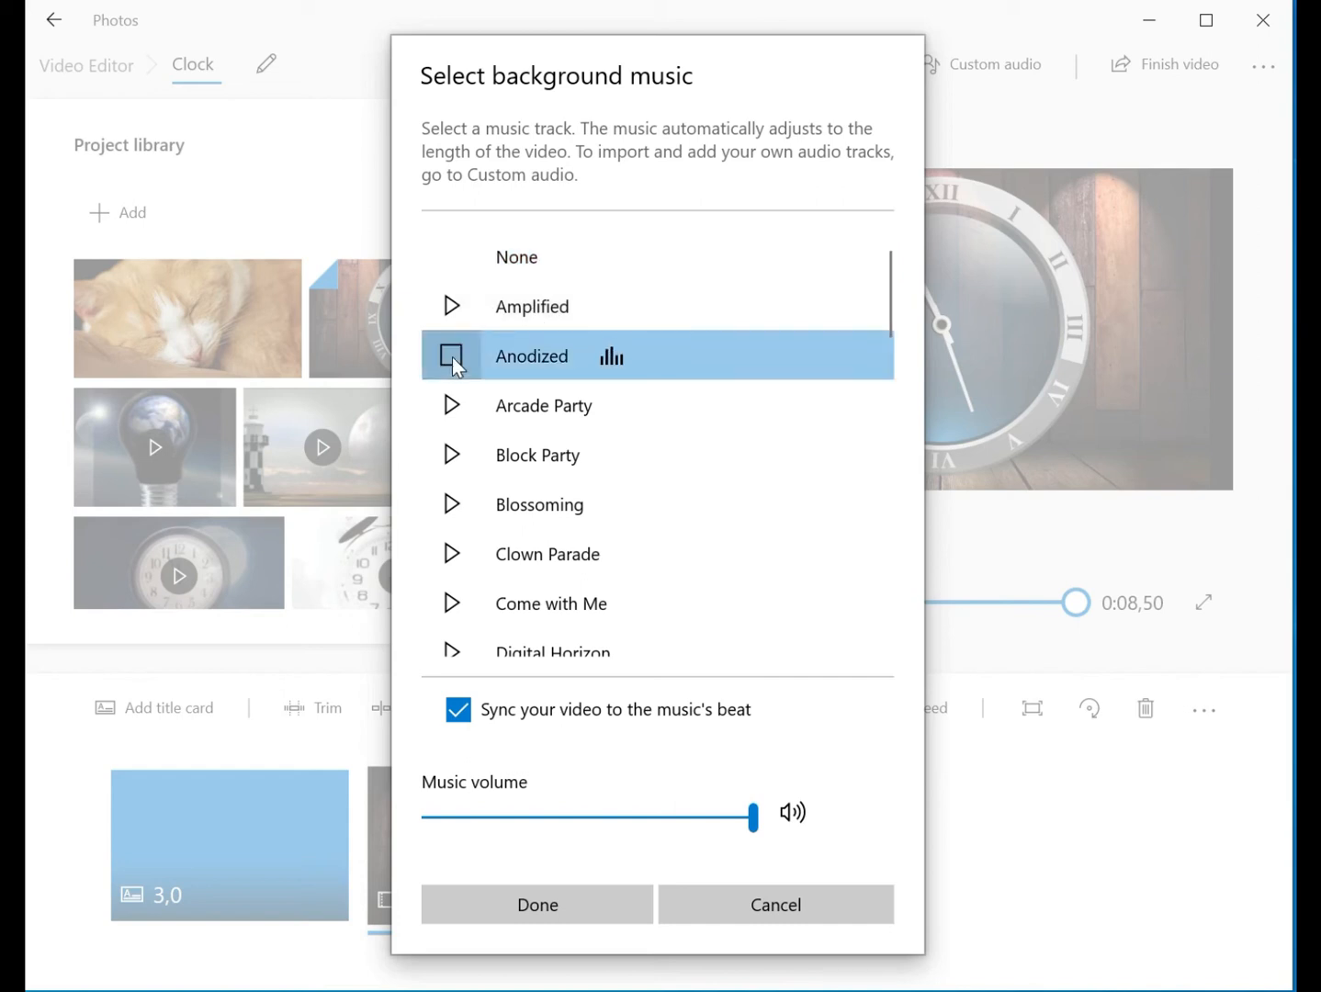
left_click(452, 405)
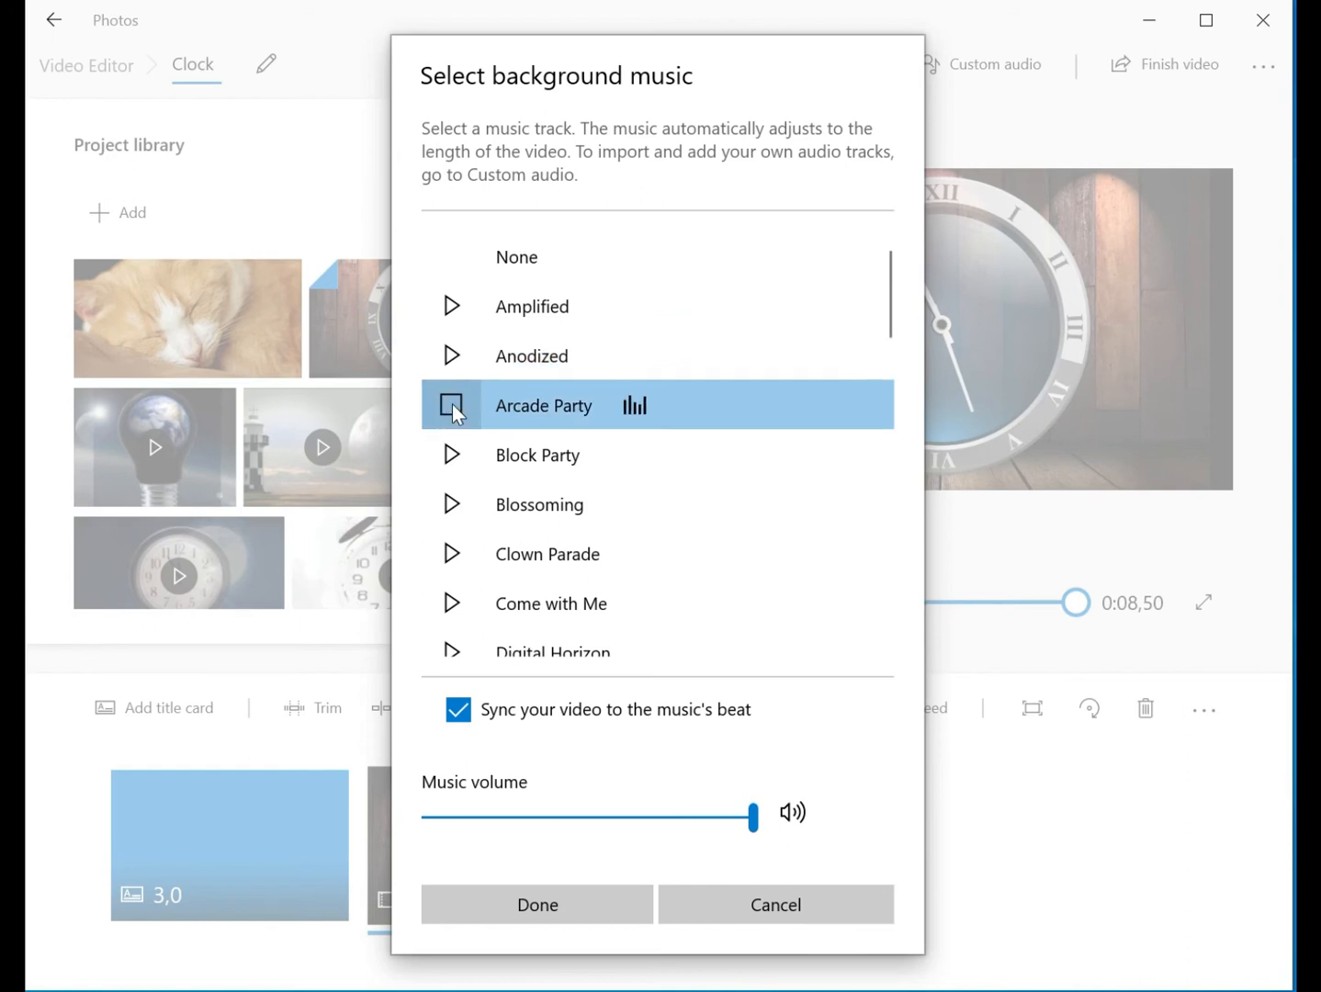
left_click(454, 462)
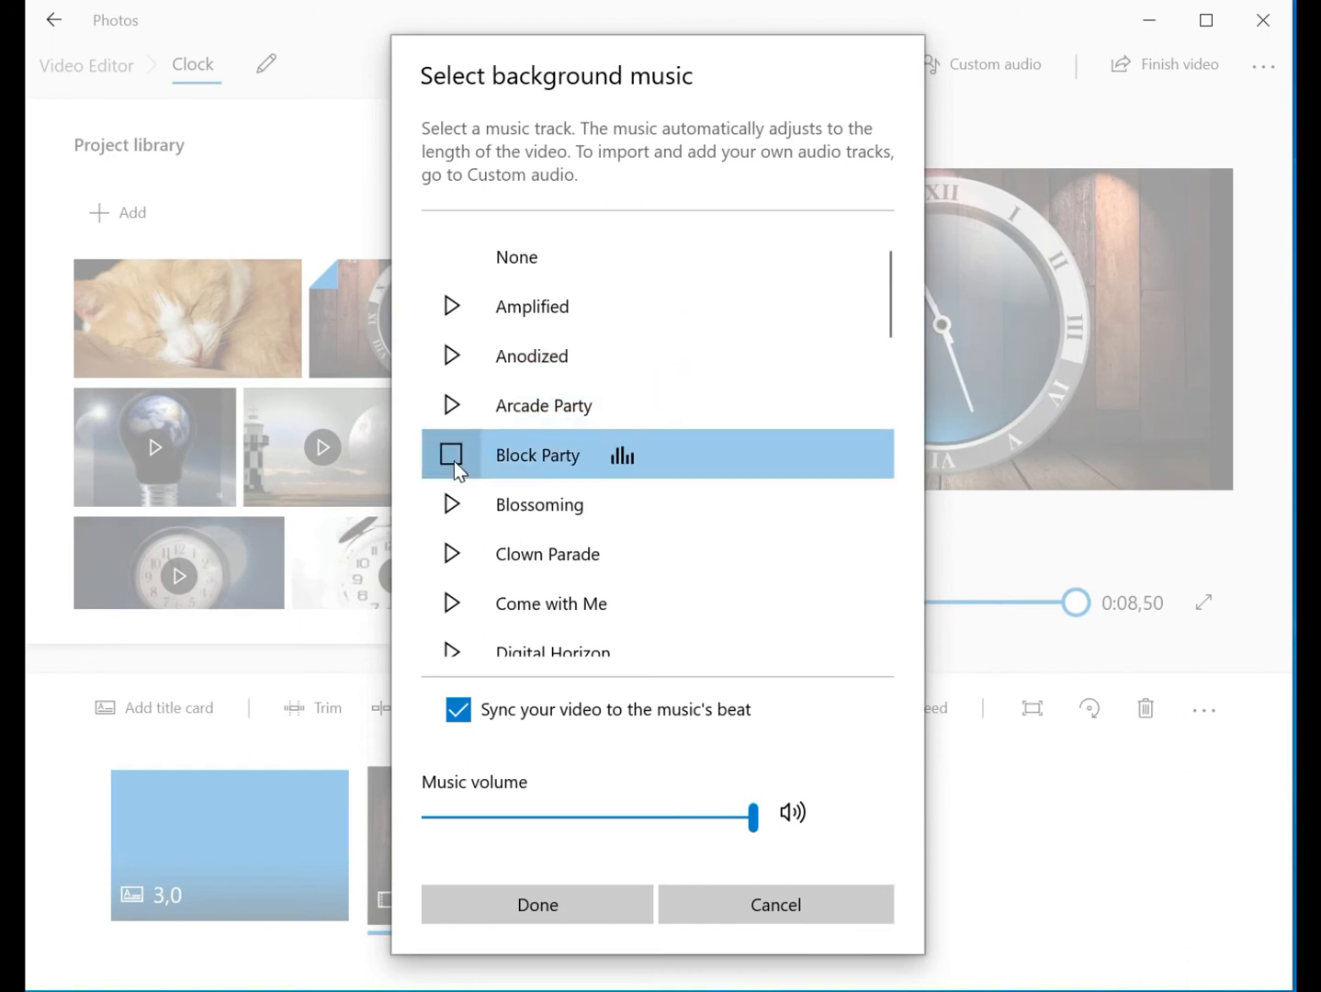
left_click(453, 357)
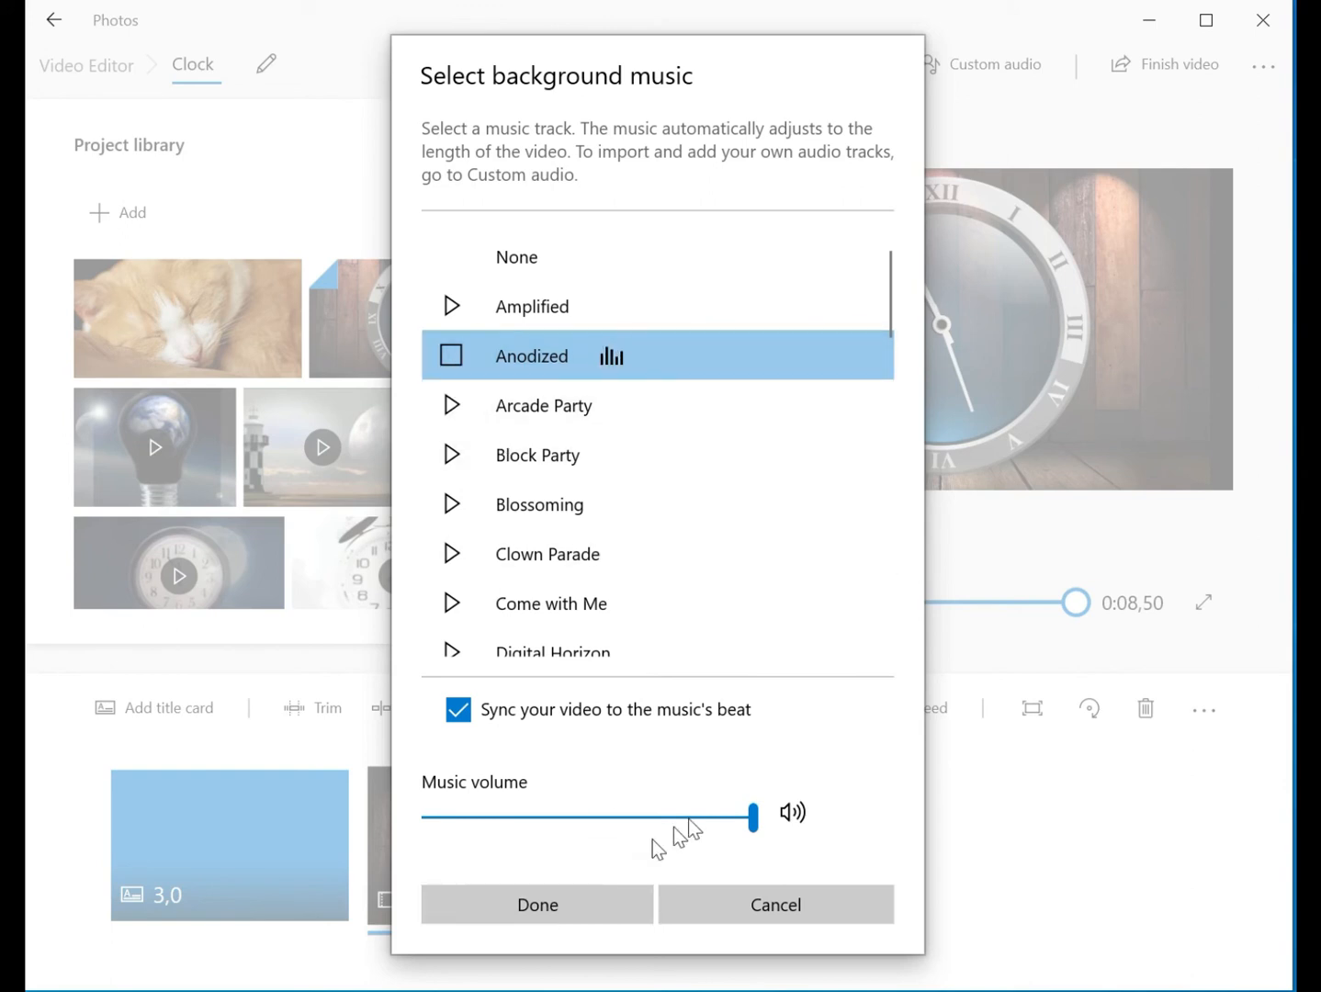
mouse_move(758, 824)
left_mouse_down()
mouse_move(546, 831)
mouse_move(771, 832)
left_mouse_up()
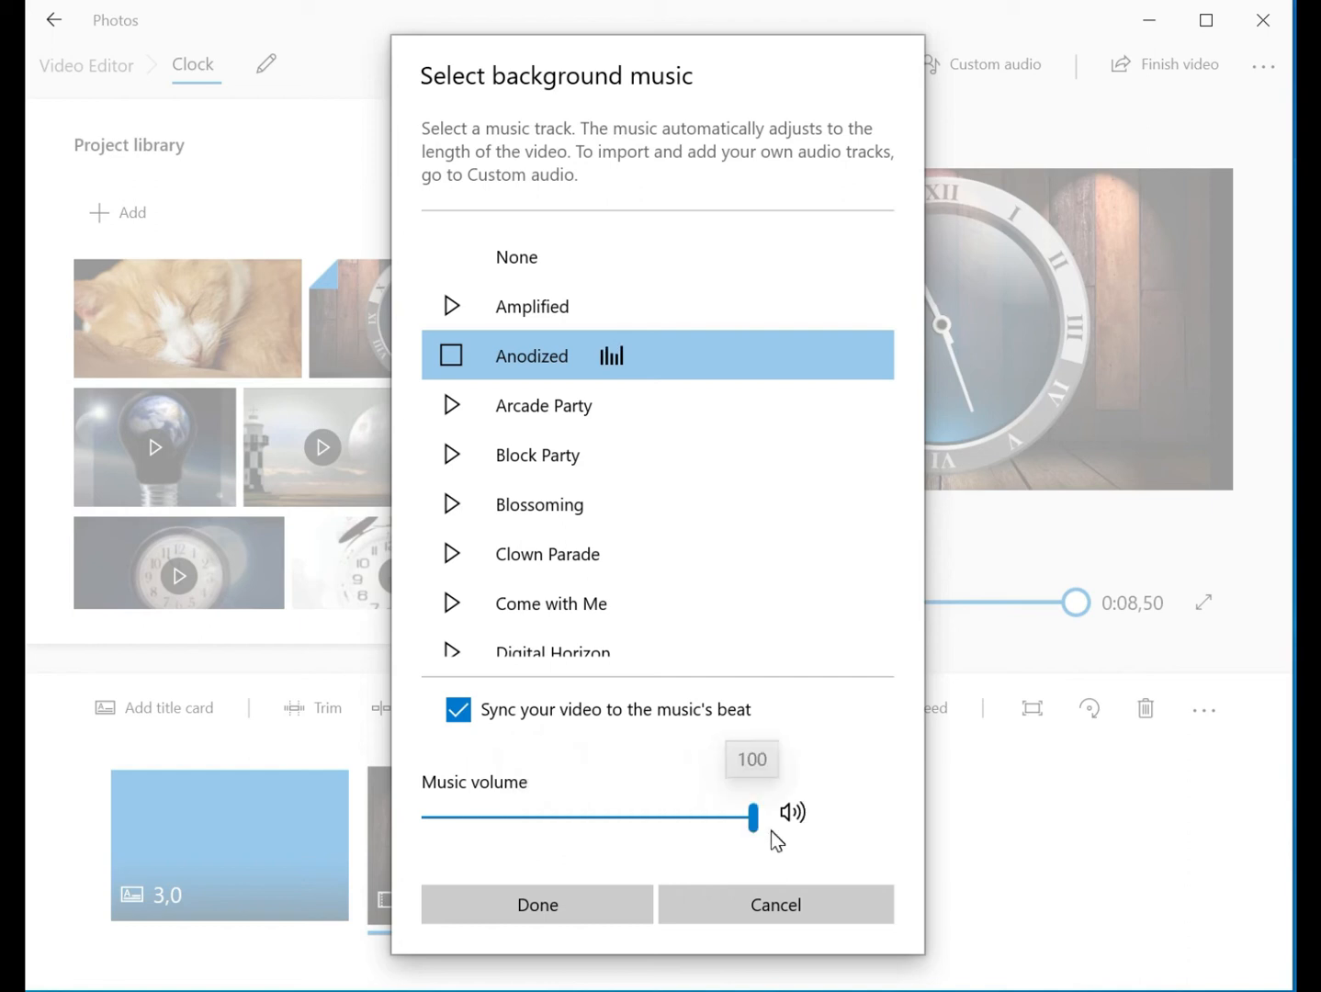
left_click(572, 914)
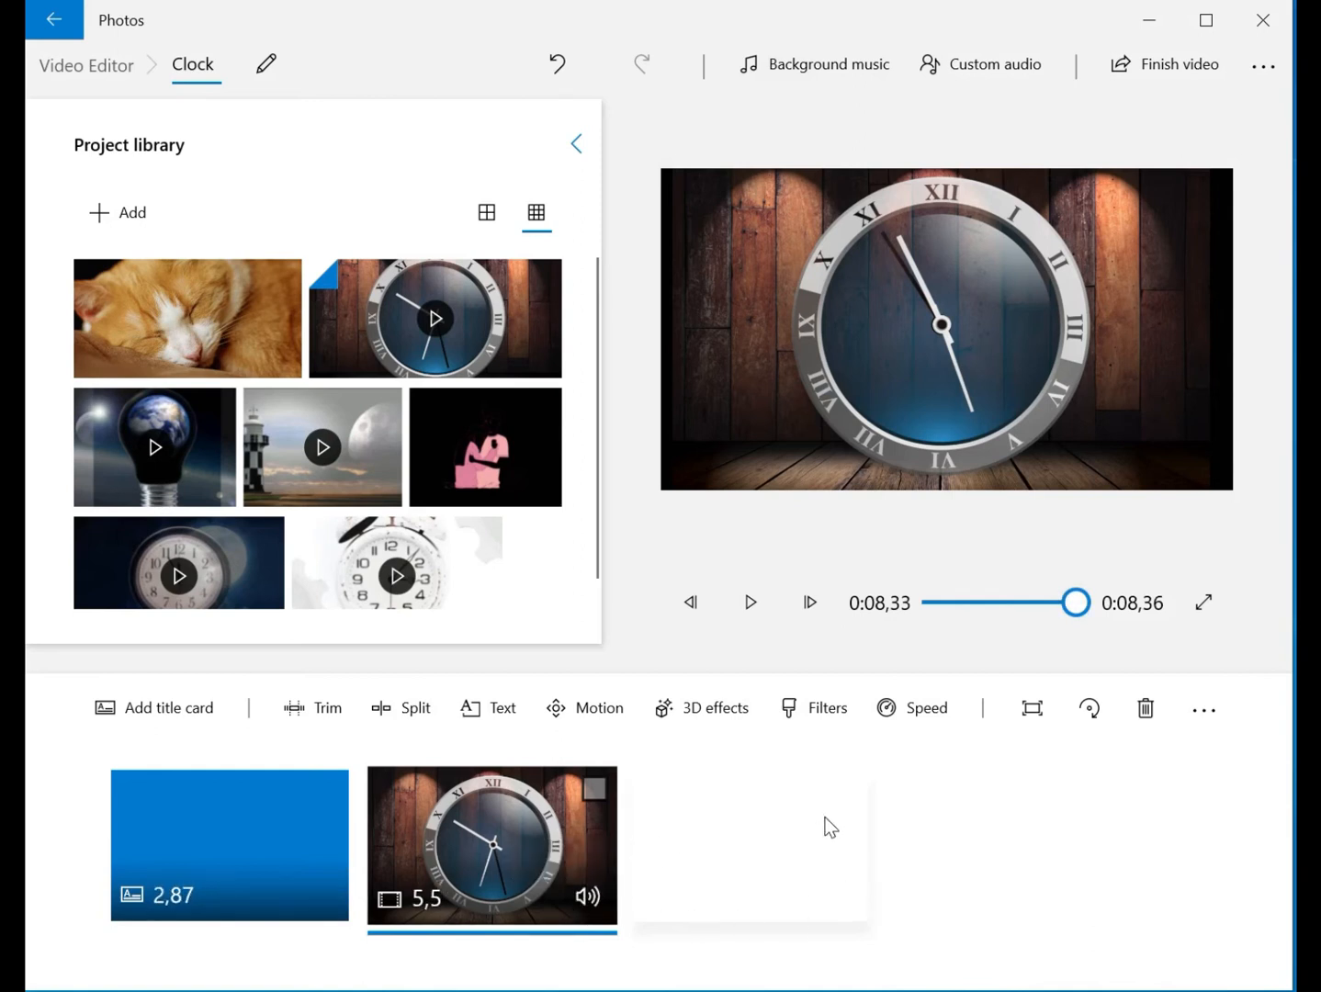
Remove the existing custom audio track and add Bright_Morning.mp3 from the Videos folder as custom audio
left_click(990, 73)
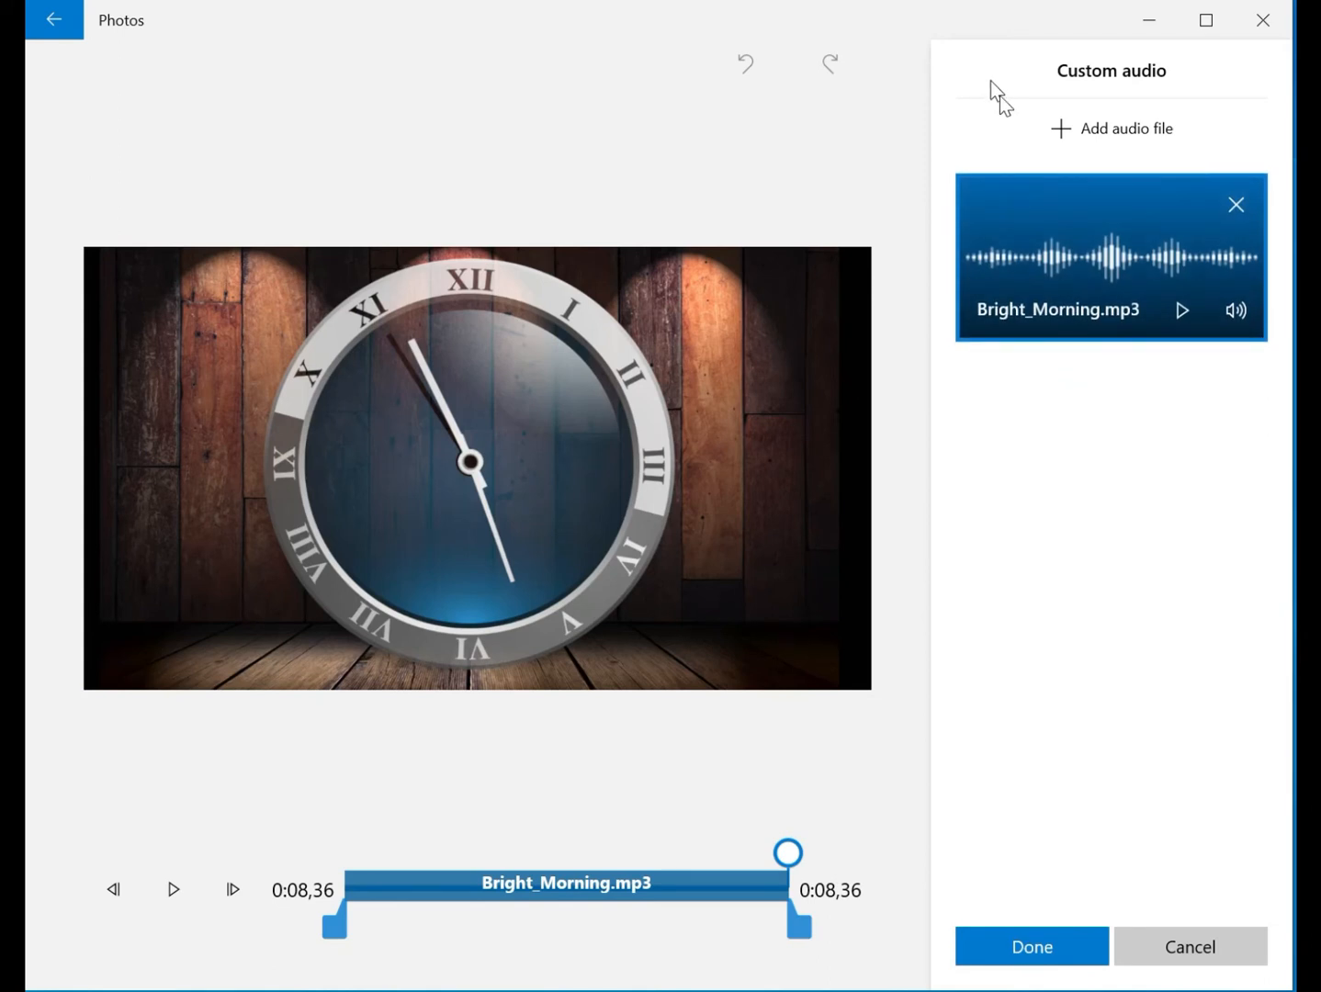
left_click(1237, 204)
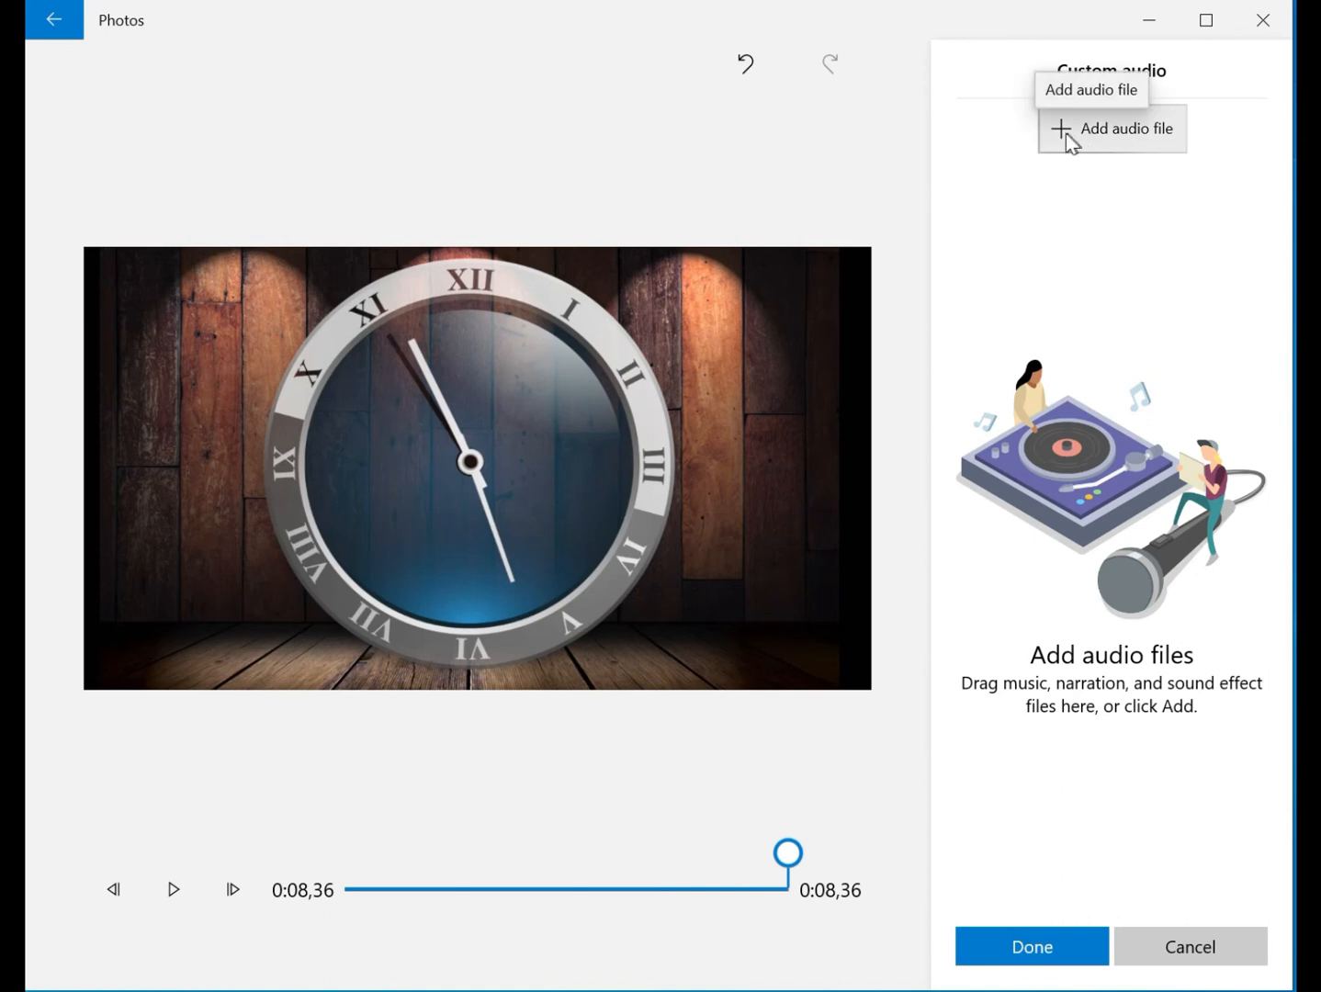
left_click(1090, 135)
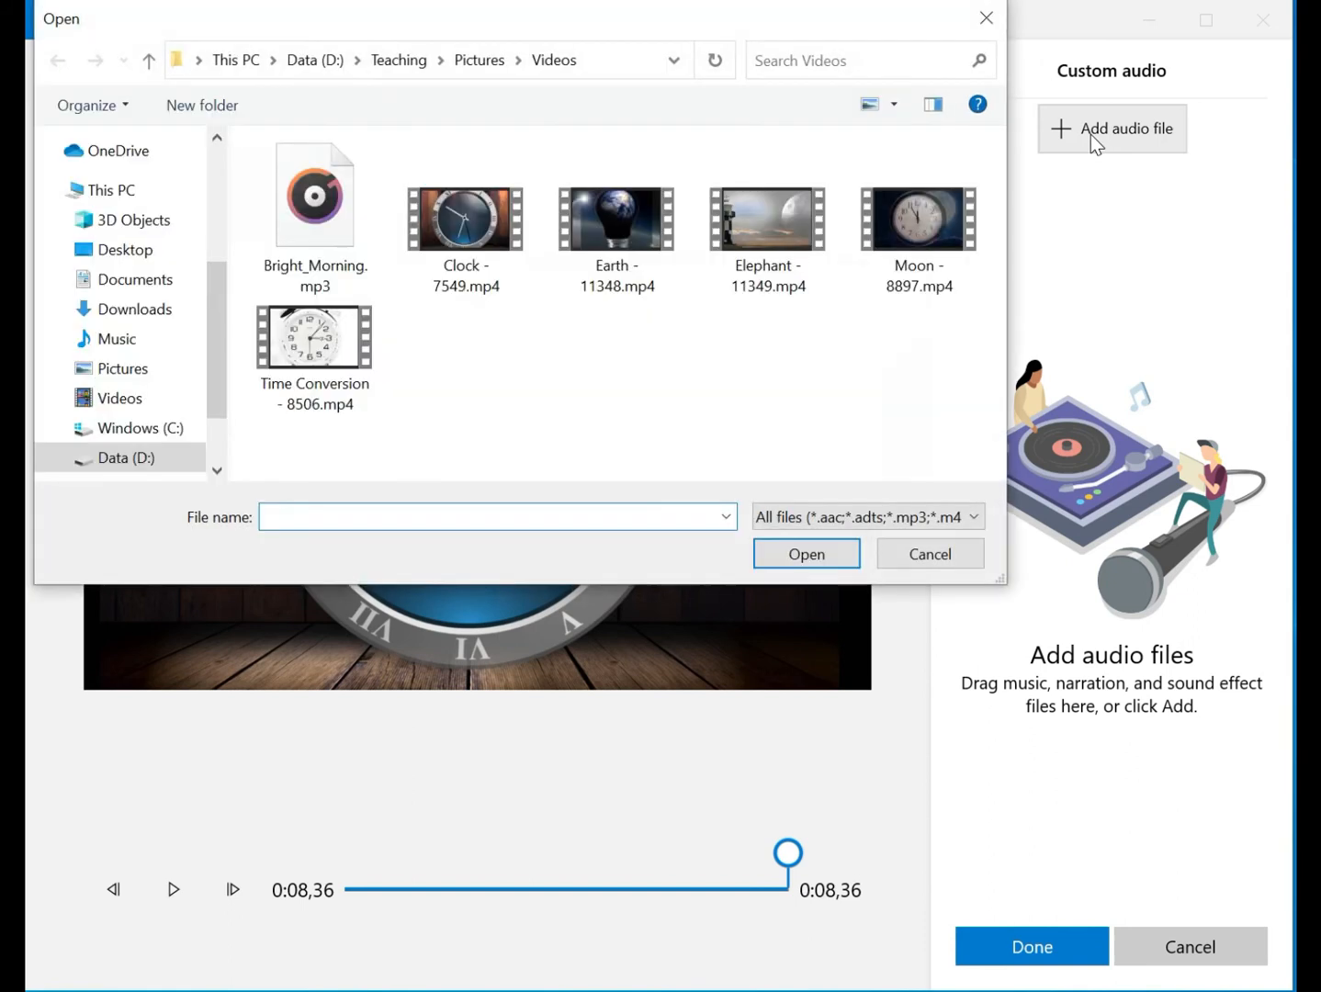
left_click(355, 244)
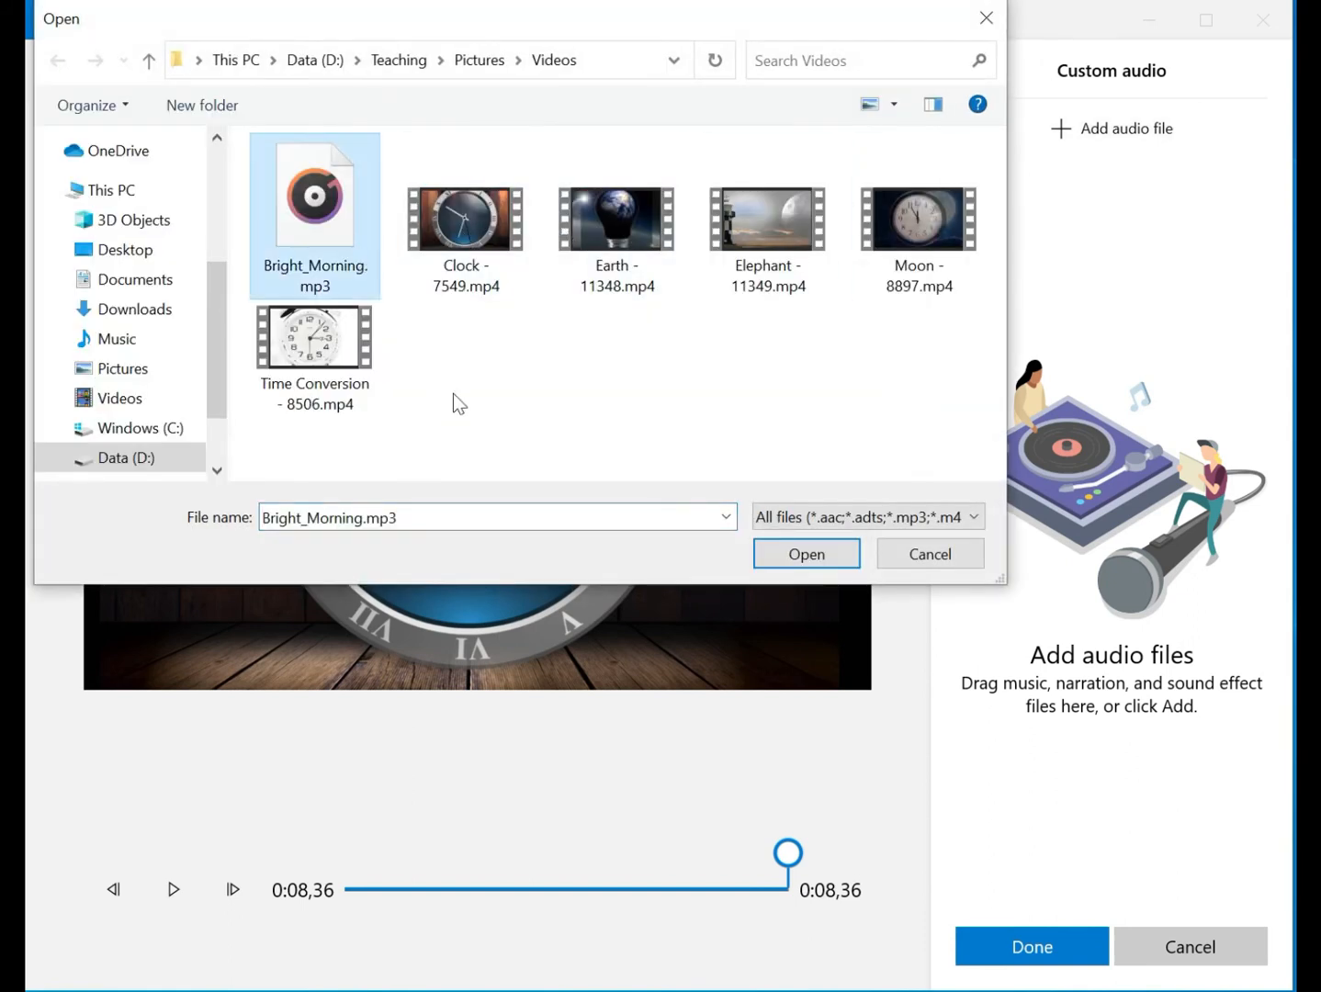
left_click(836, 557)
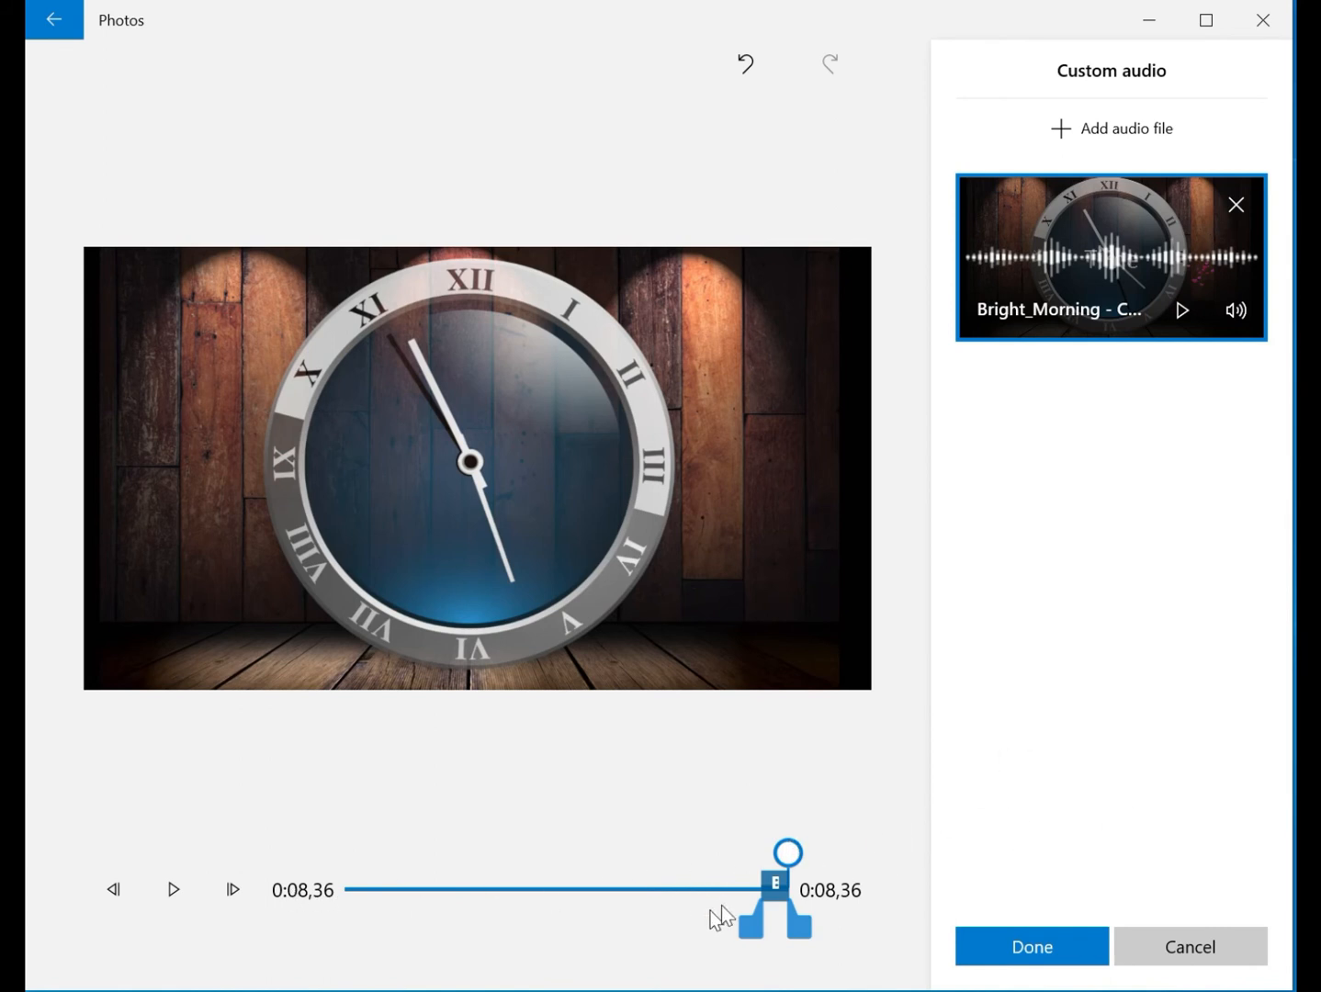
Make the Bright_Morning custom audio run from the start to the end of the video, apply it, and preview the result
left_click_drag(752, 915, 349, 871)
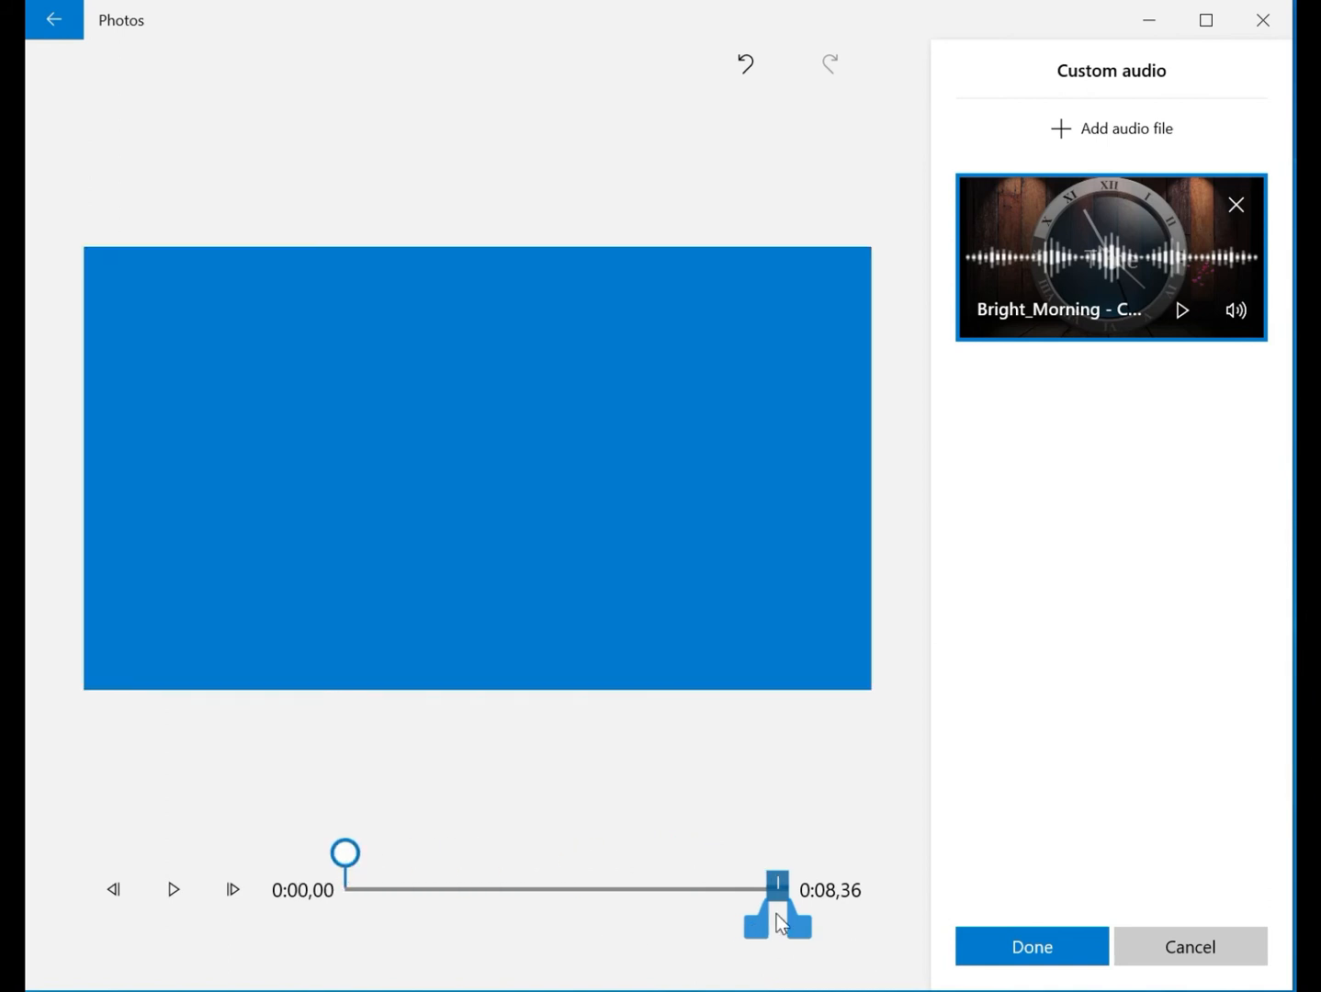
left_click_drag(780, 883, 266, 891)
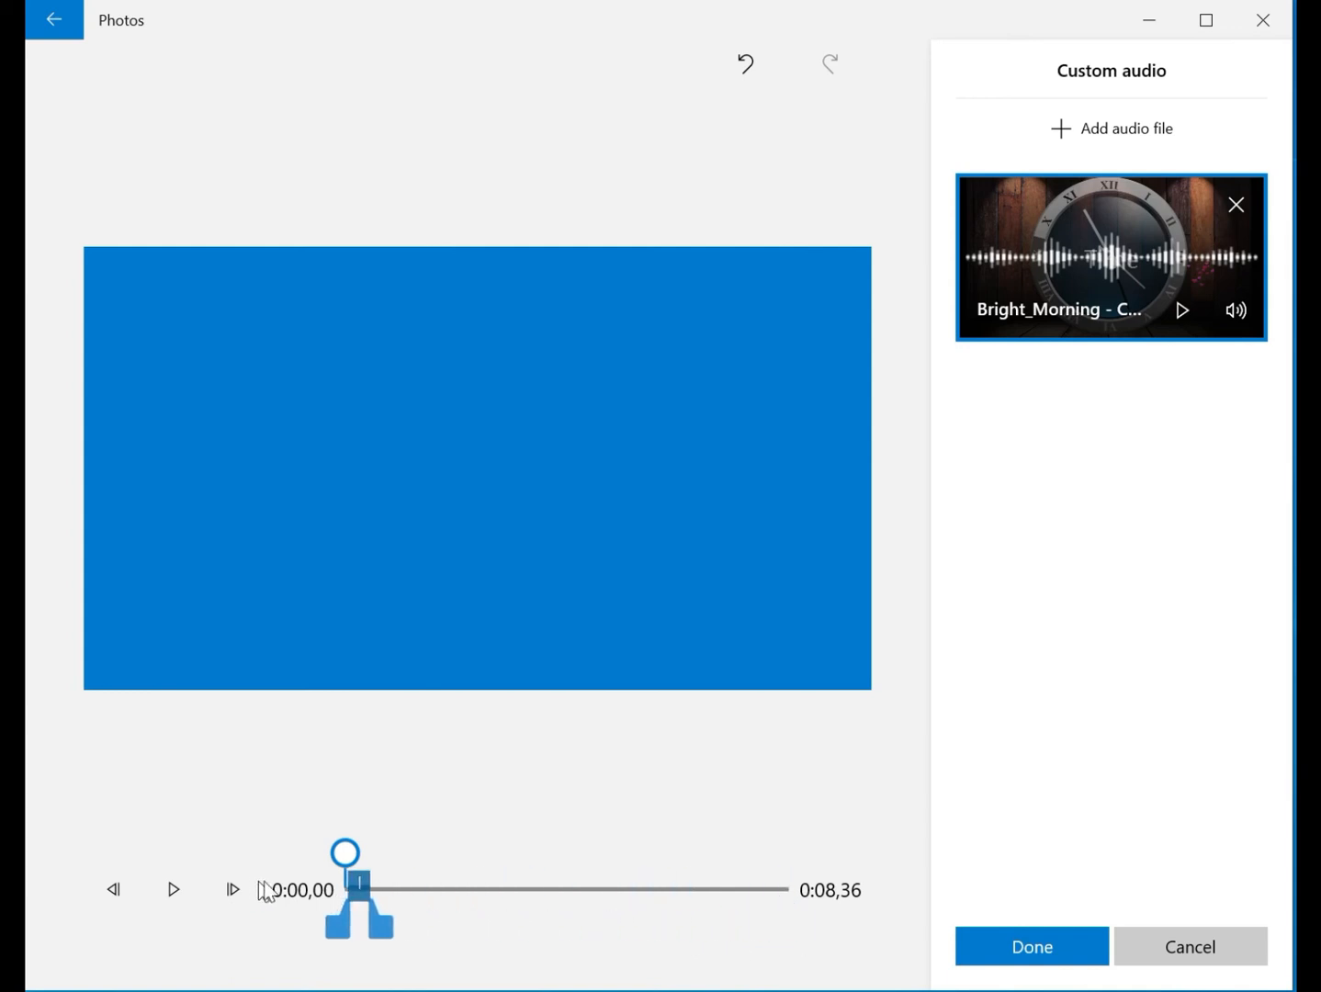
left_click_drag(386, 928, 801, 929)
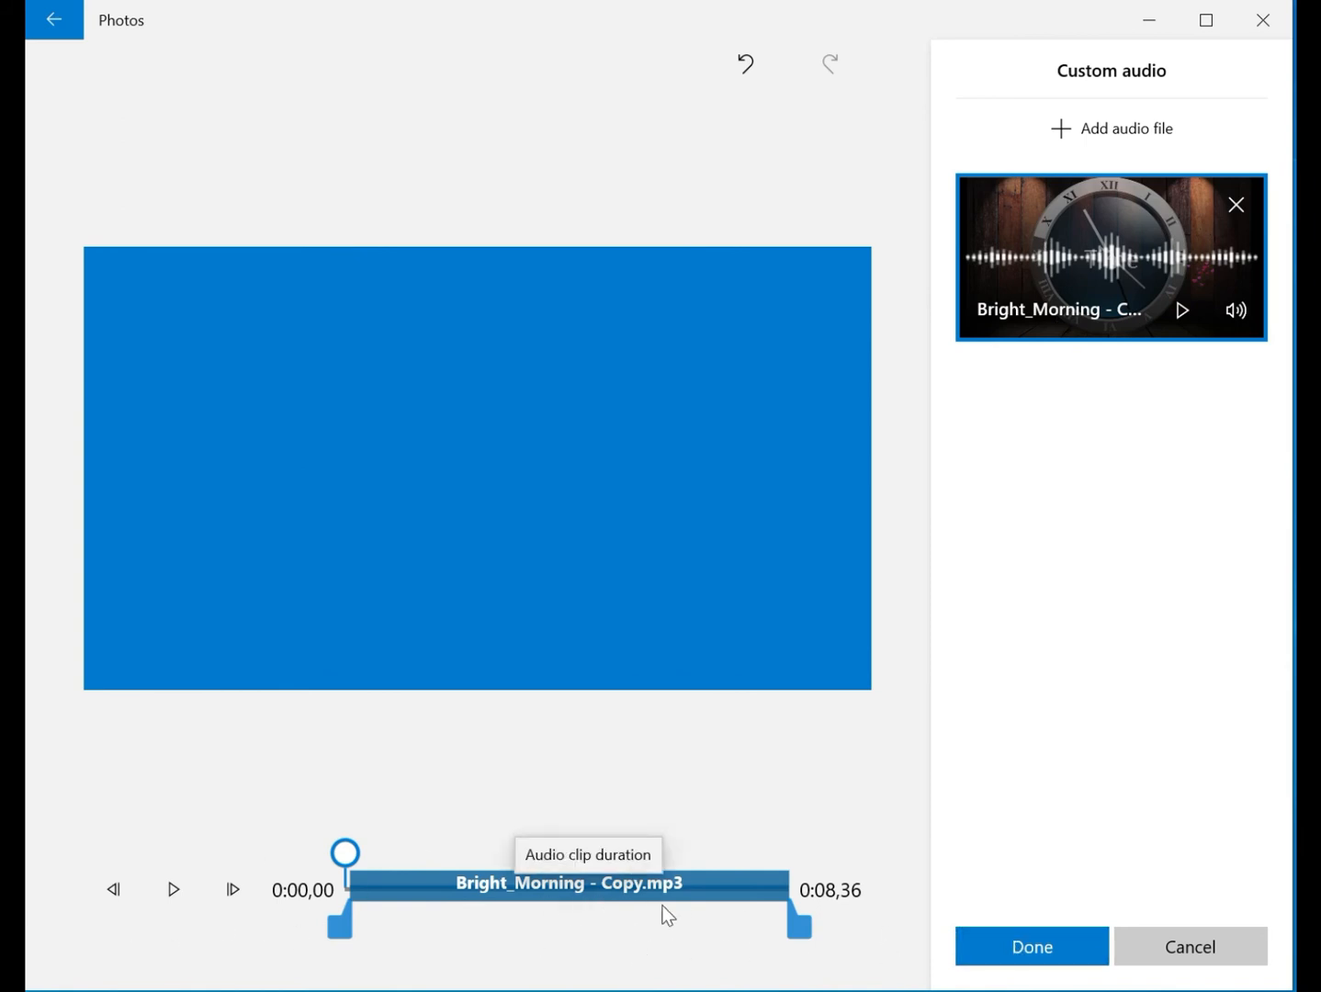
mouse_move(803, 930)
left_mouse_down()
mouse_move(660, 940)
mouse_move(805, 932)
left_mouse_up()
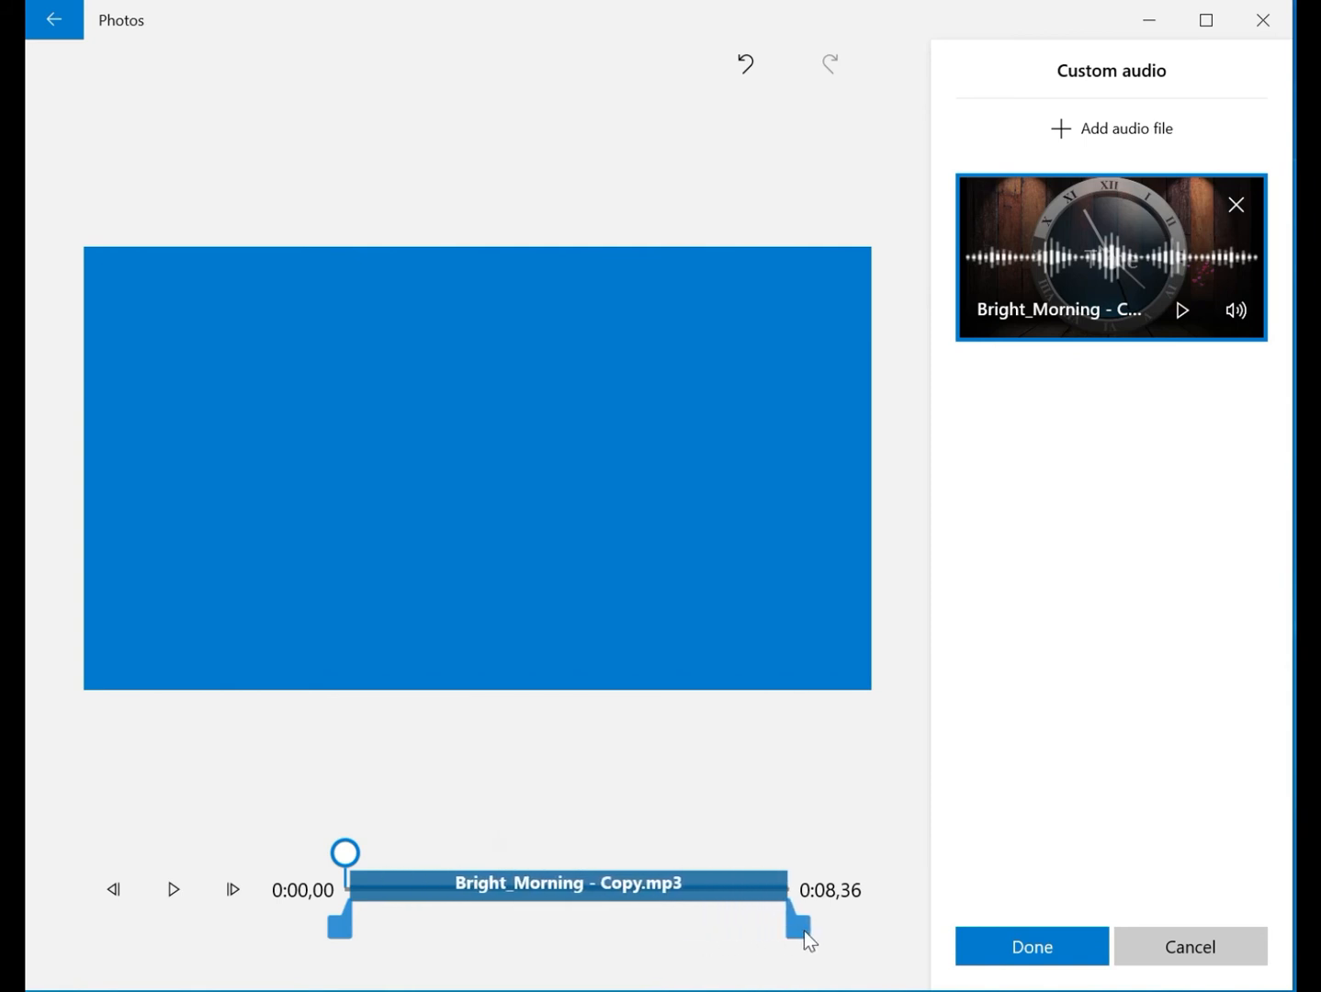
left_click(995, 948)
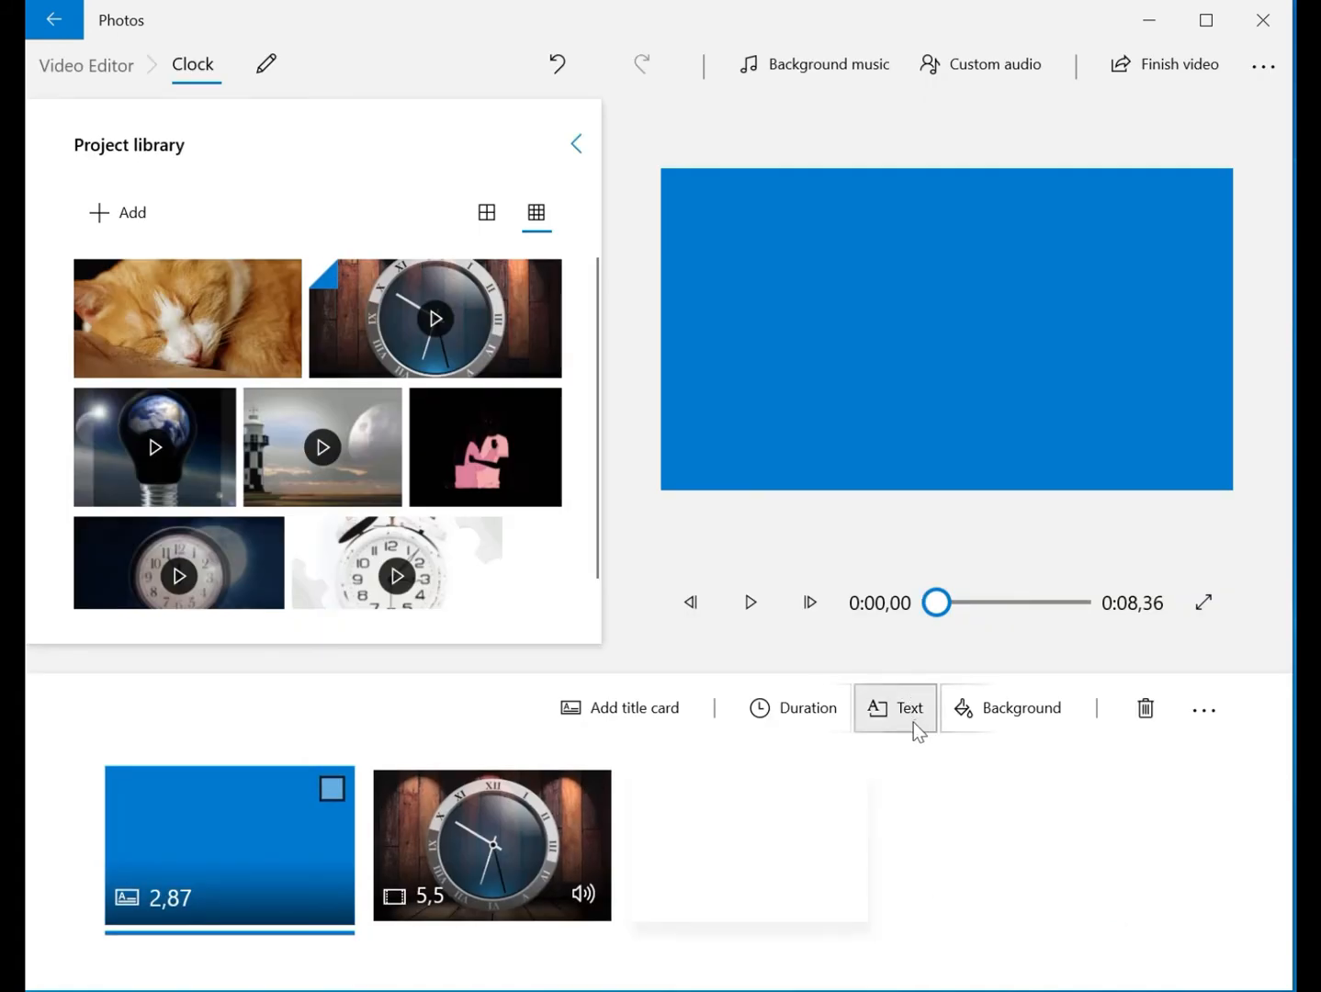
left_click(751, 607)
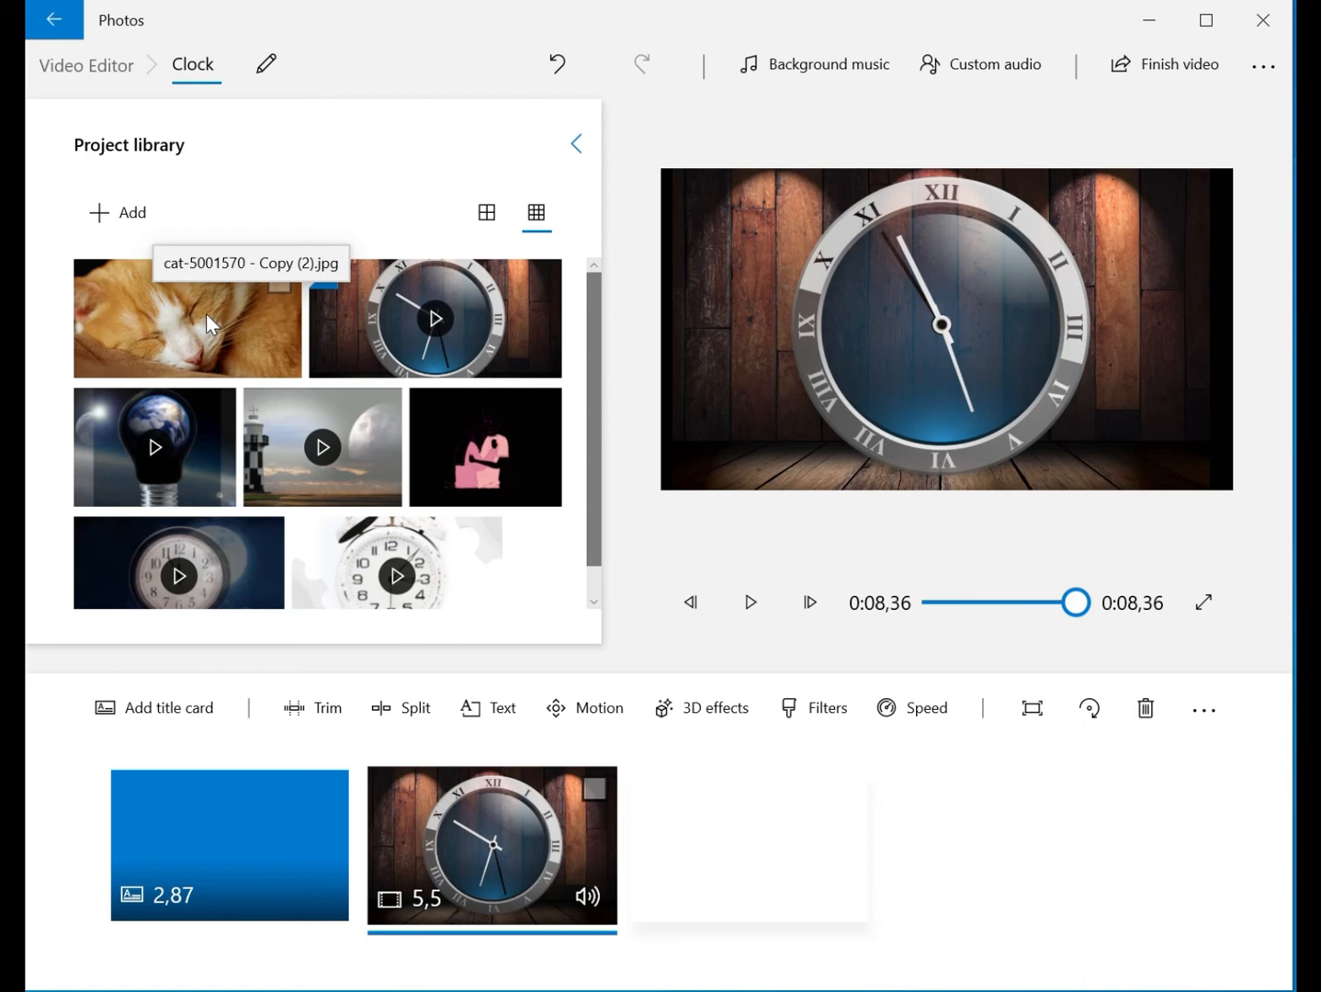
Add the sleeping cat photo to the storyboard after the clock clip and caption it "Cat sleeping"
left_click_drag(207, 312, 788, 887)
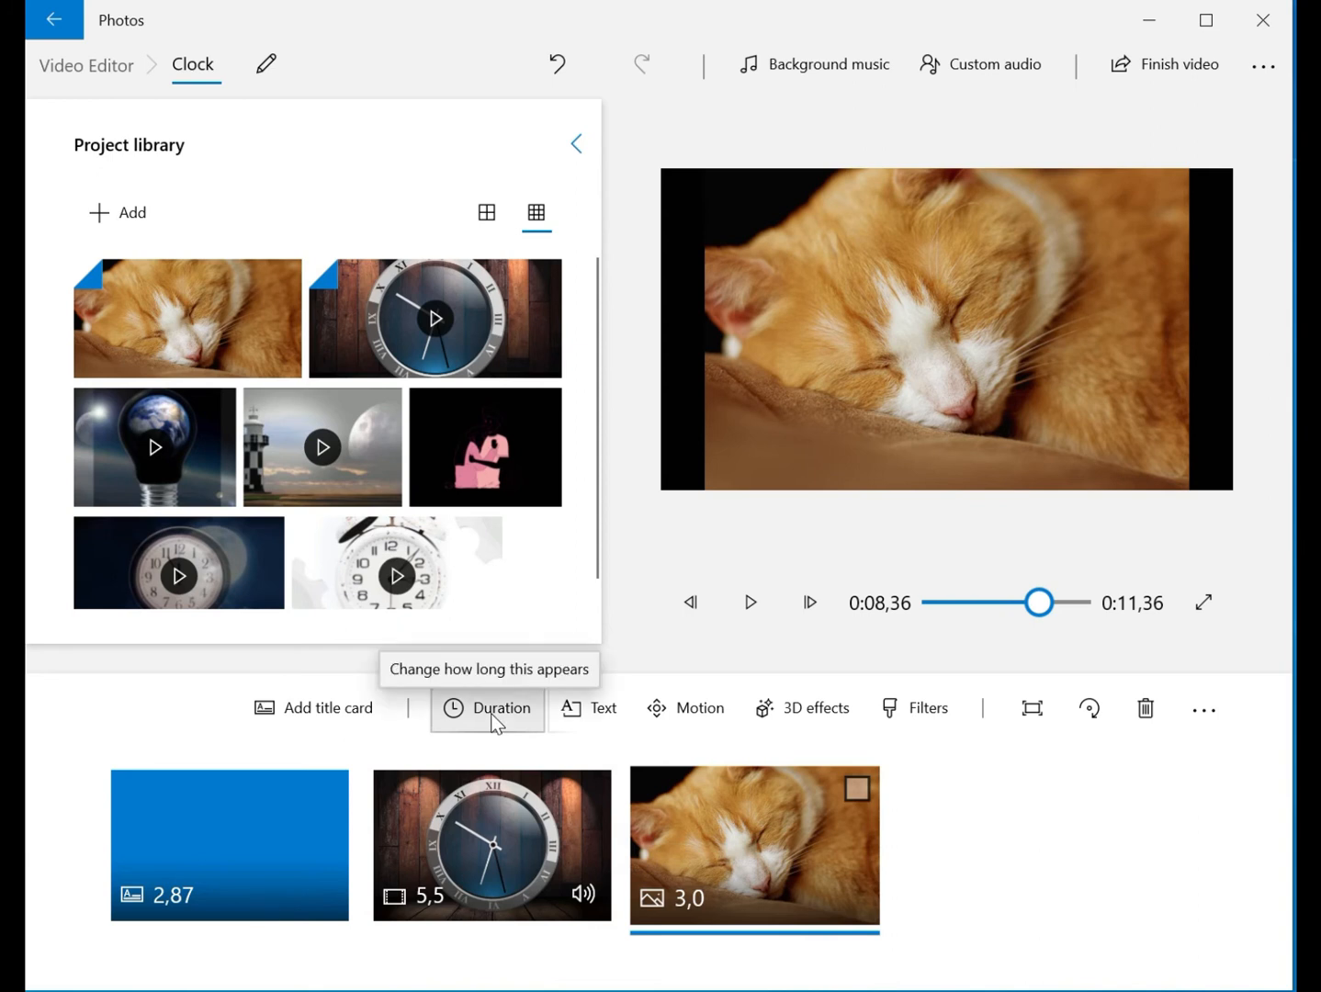
left_click(599, 710)
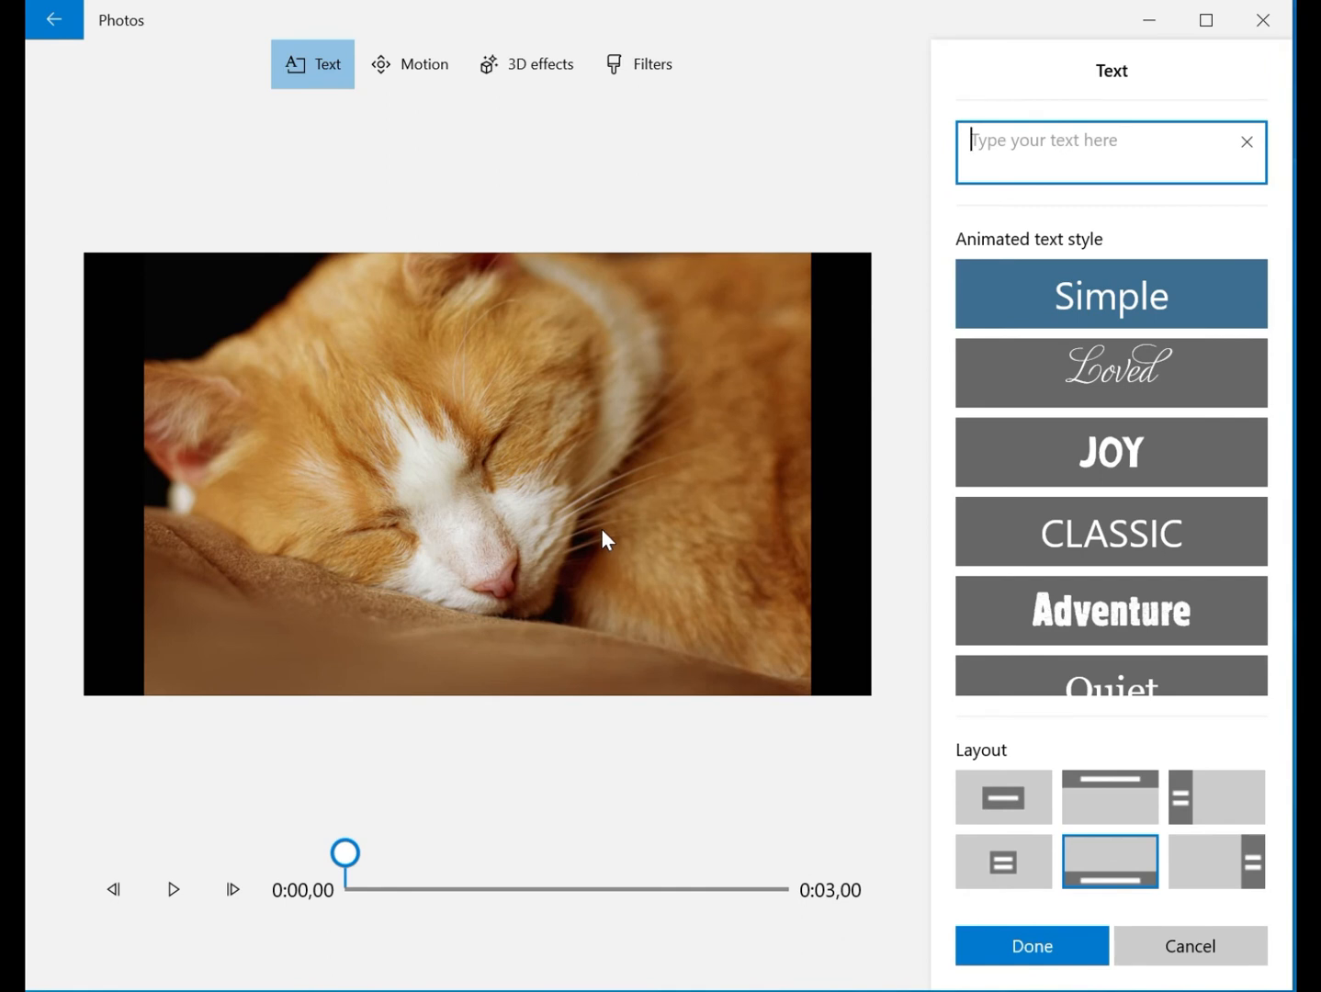
type("Cat")
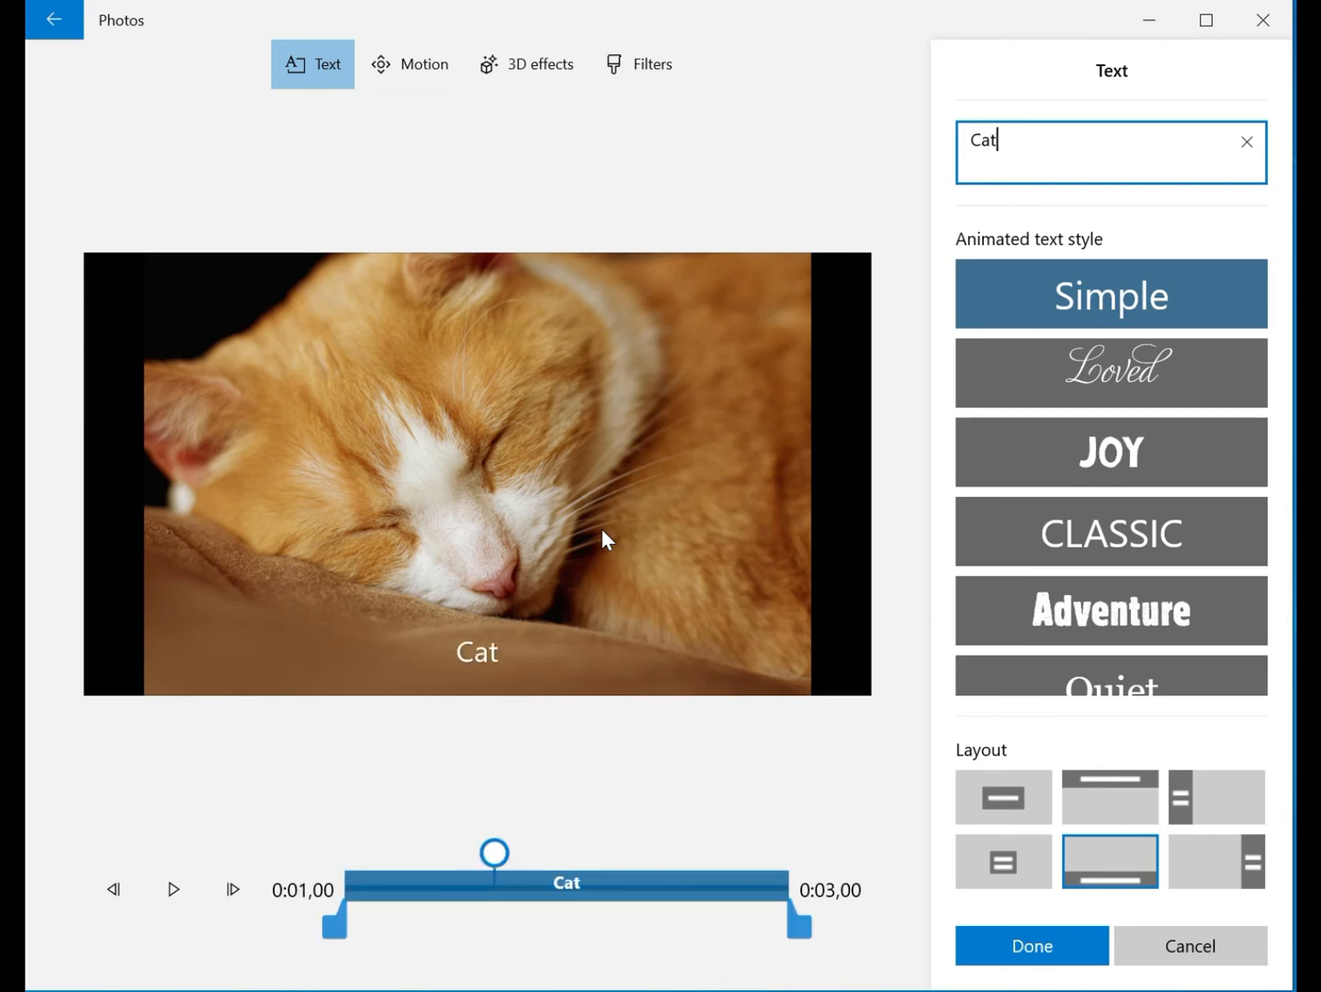
type(" sl")
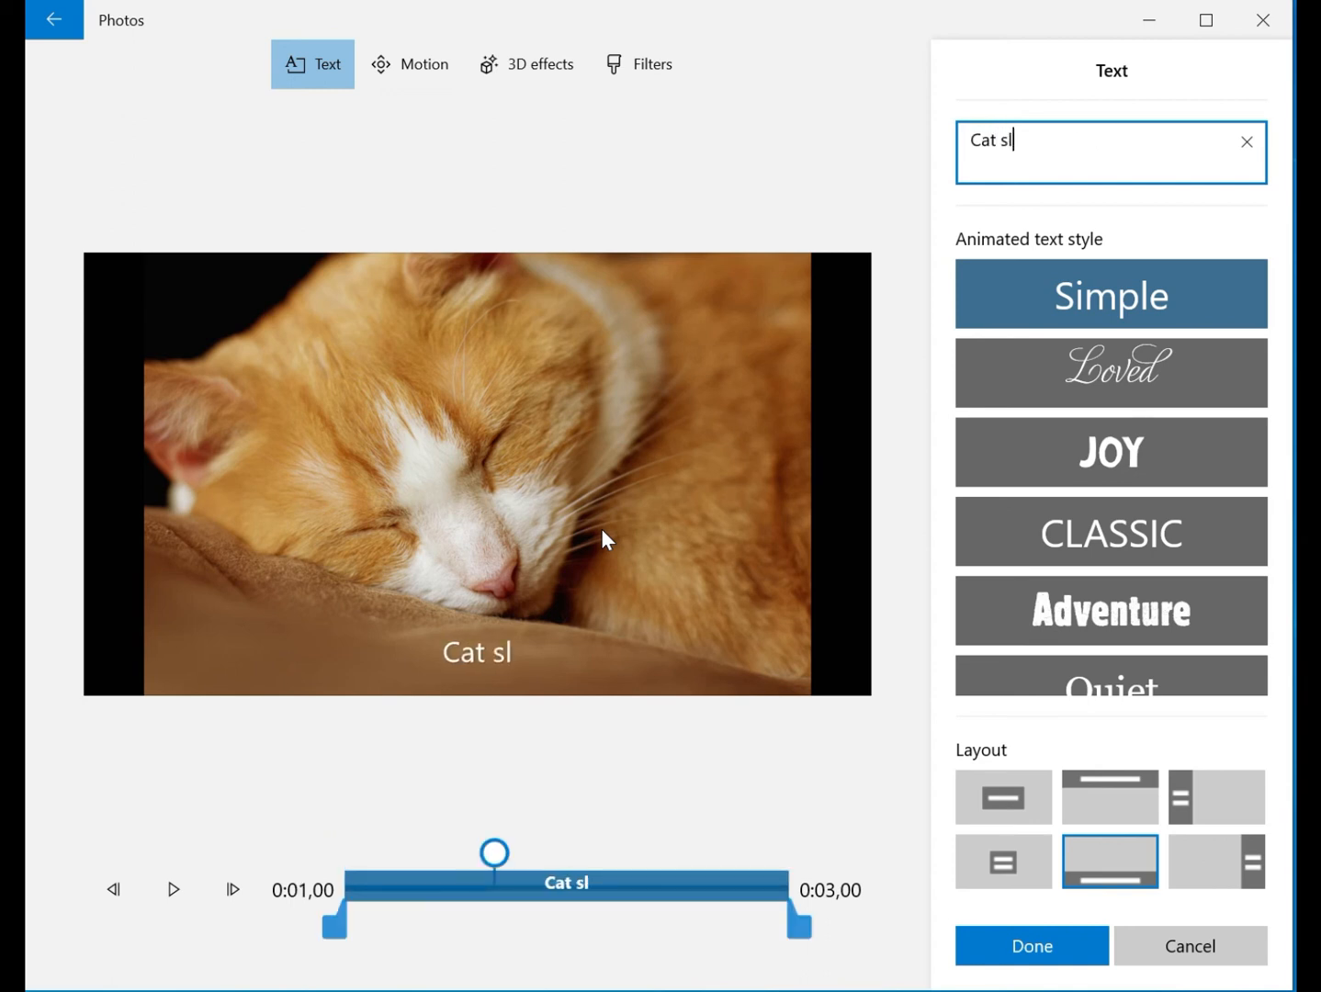
type("epping")
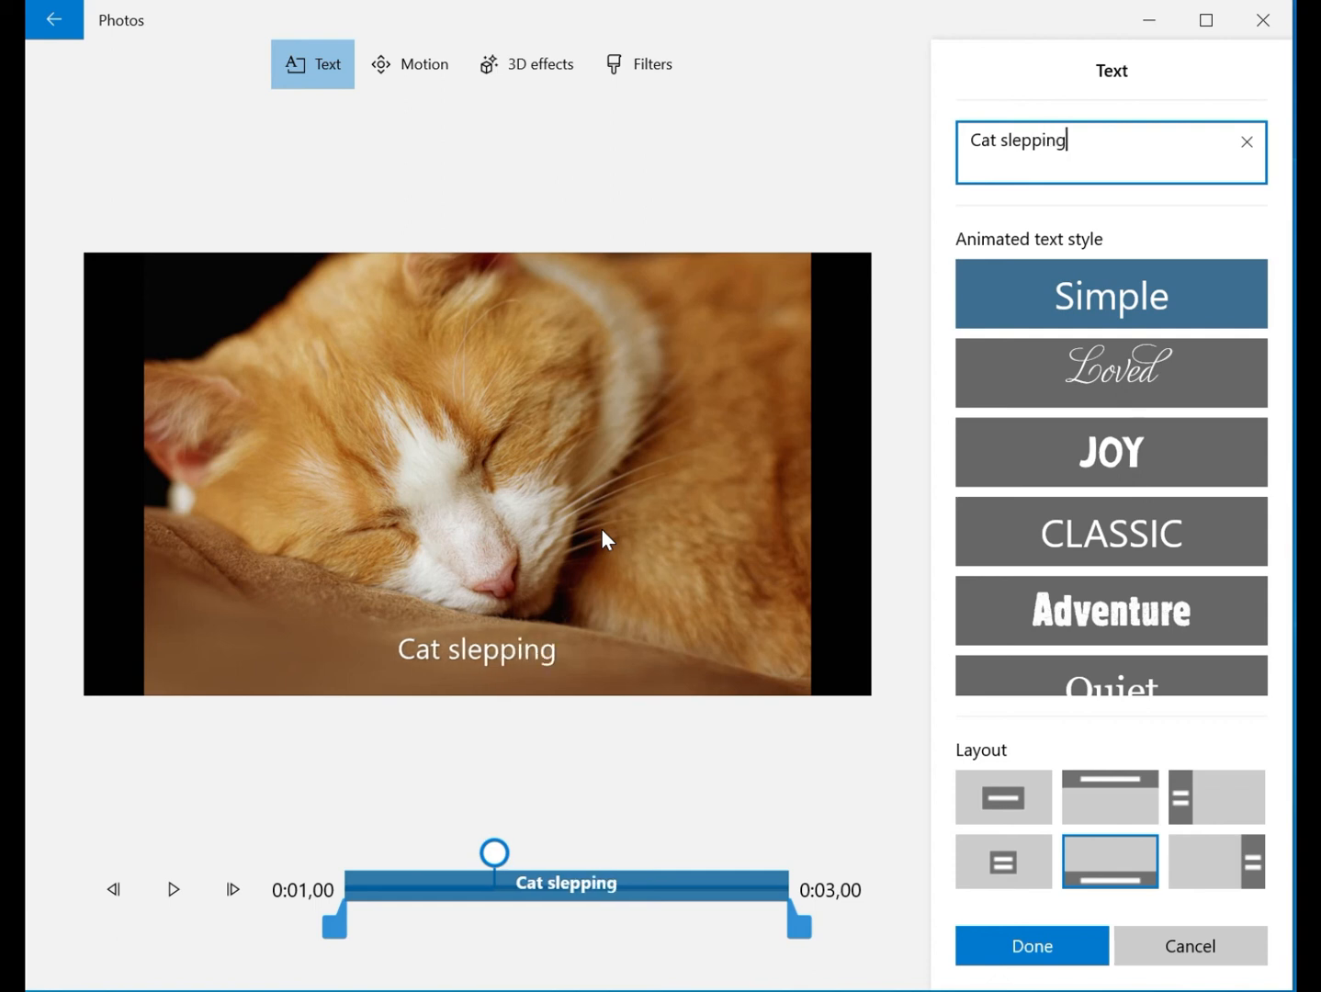
key("BackSpace")
key("BackSpace")
key("BackSpace")
key("BackSpace")
key("BackSpace")
key("BackSpace")
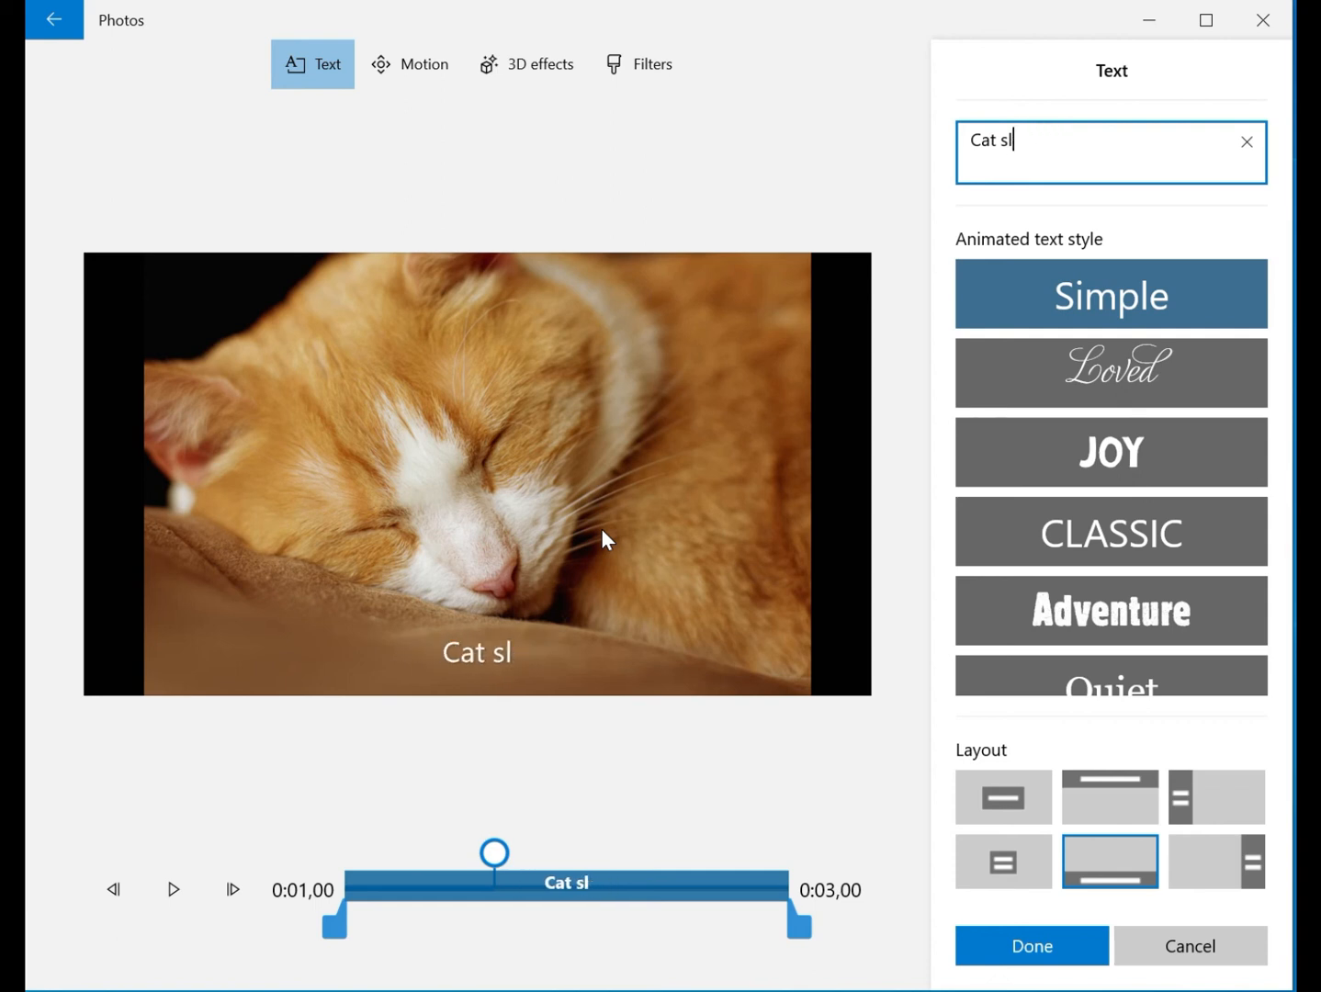
type("eeping")
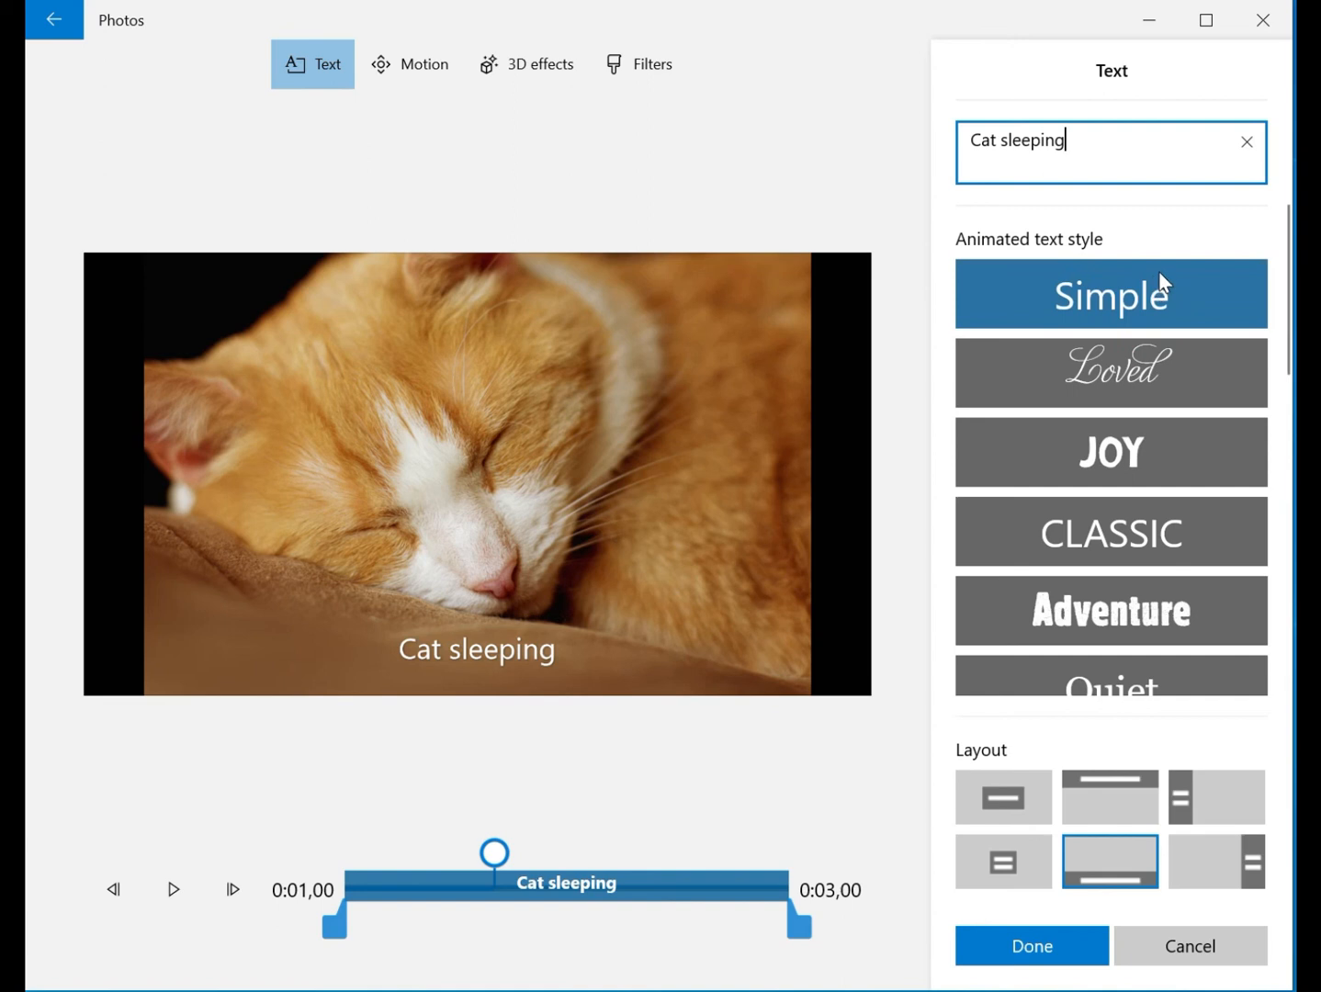
Try the Loved, Joy, Classic and Adventure text styles on the cat caption and apply the Quiet style
left_click(1121, 360)
left_click(1098, 457)
left_click(1097, 540)
left_click(1098, 612)
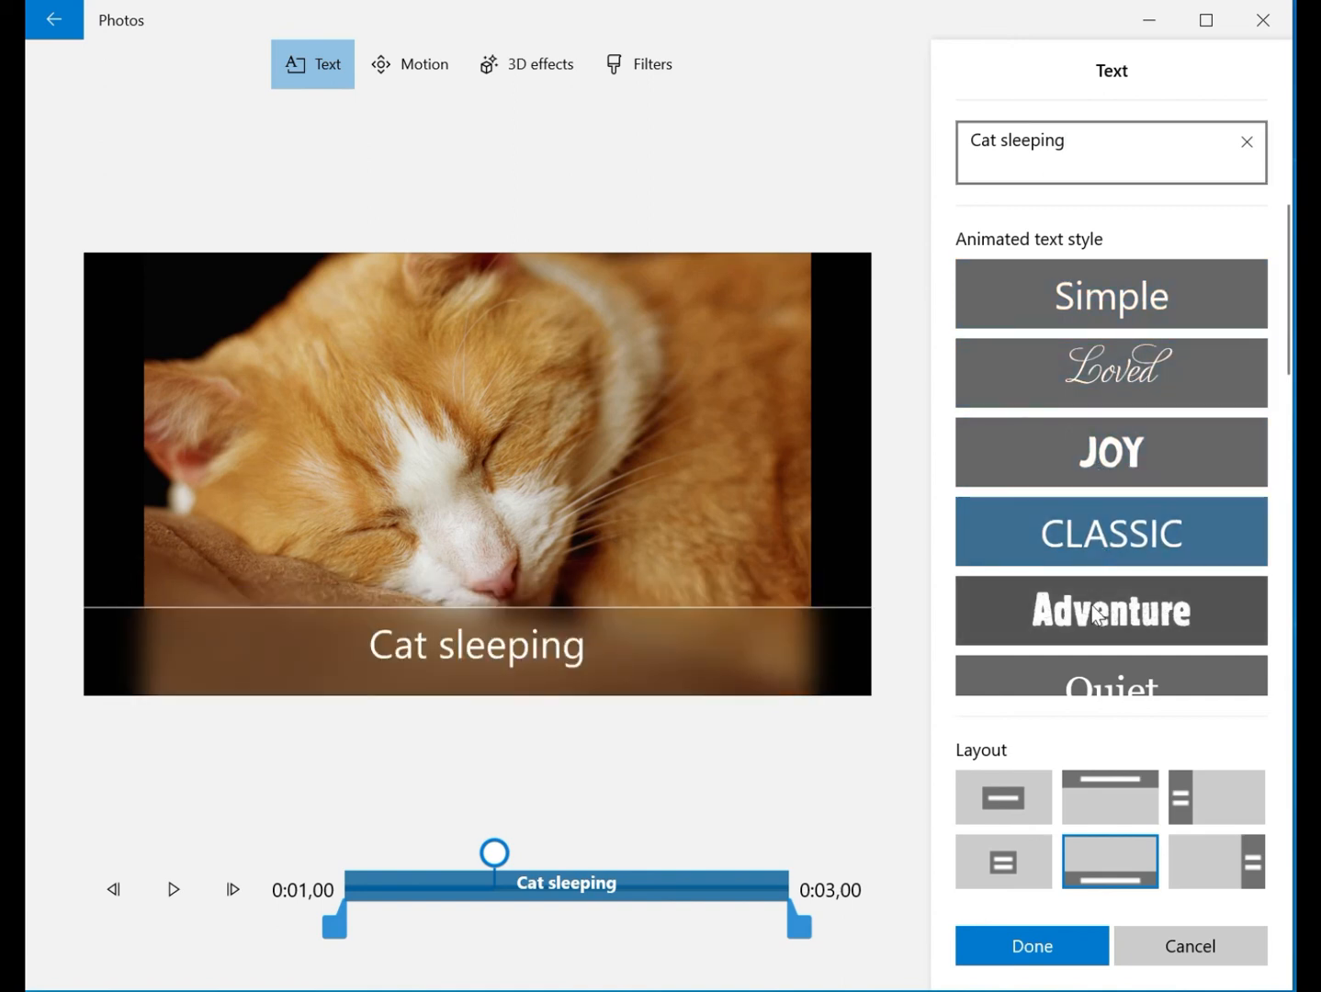
scroll(1147, 614, "down", 1)
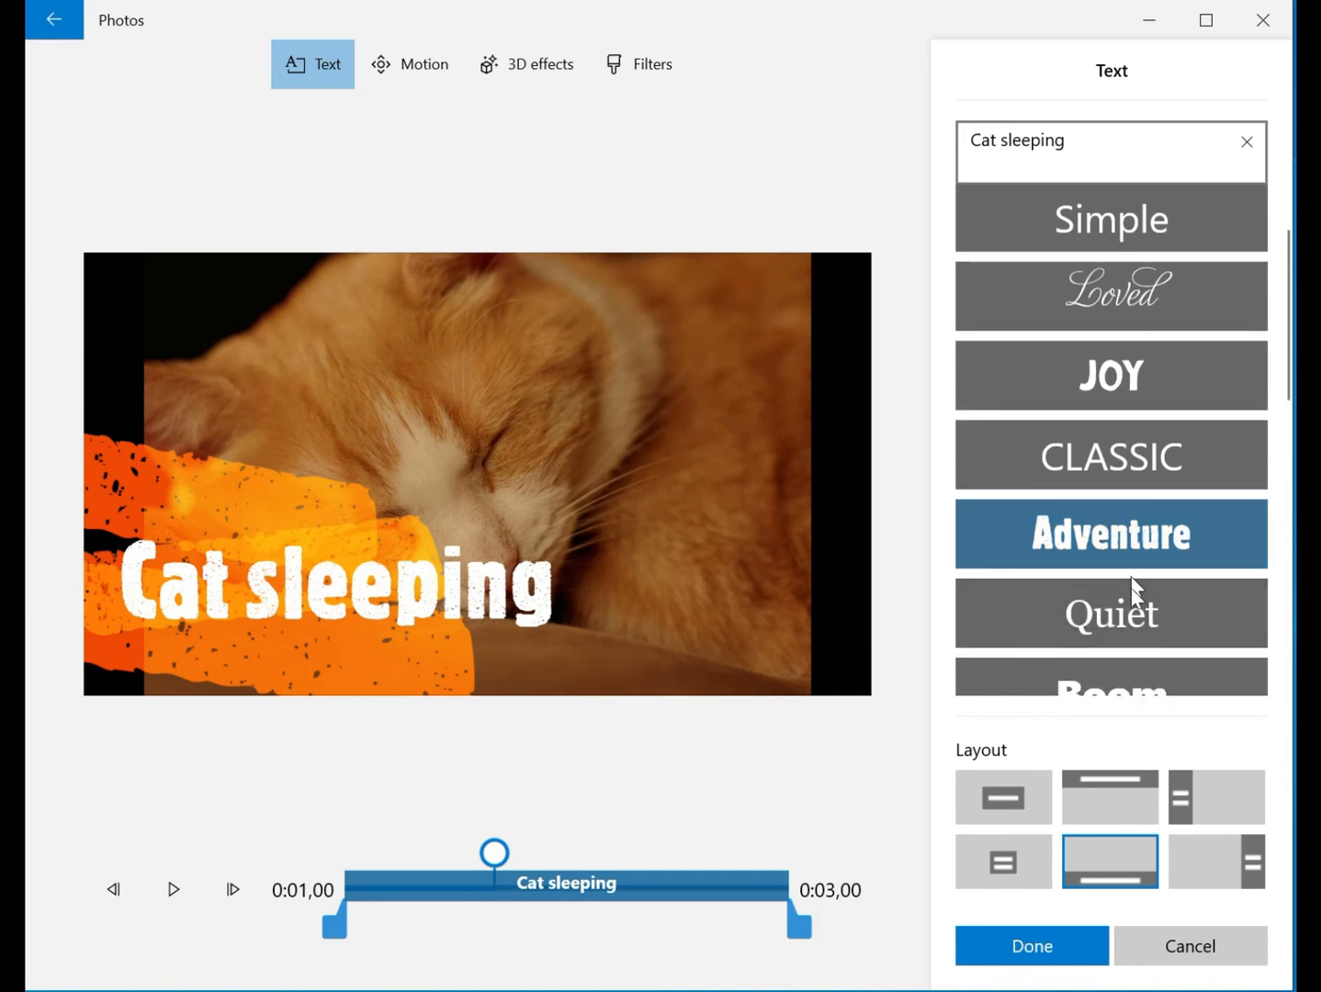
left_click(1133, 613)
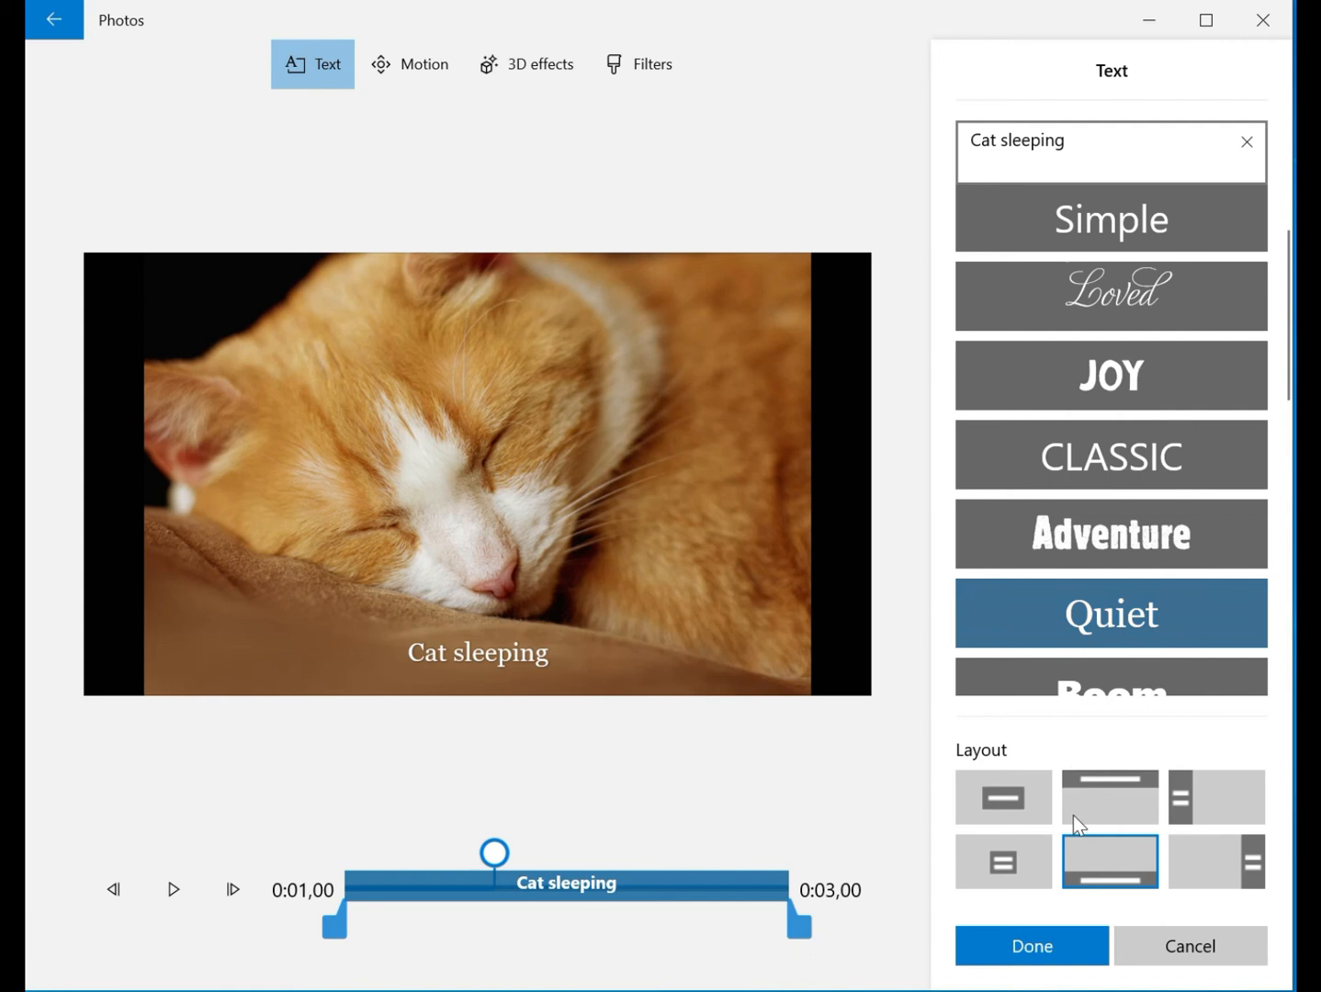
Compare the caption layouts, including Title 1, Title 2 and Right, and place the caption along the bottom of the photo
left_click(1005, 809)
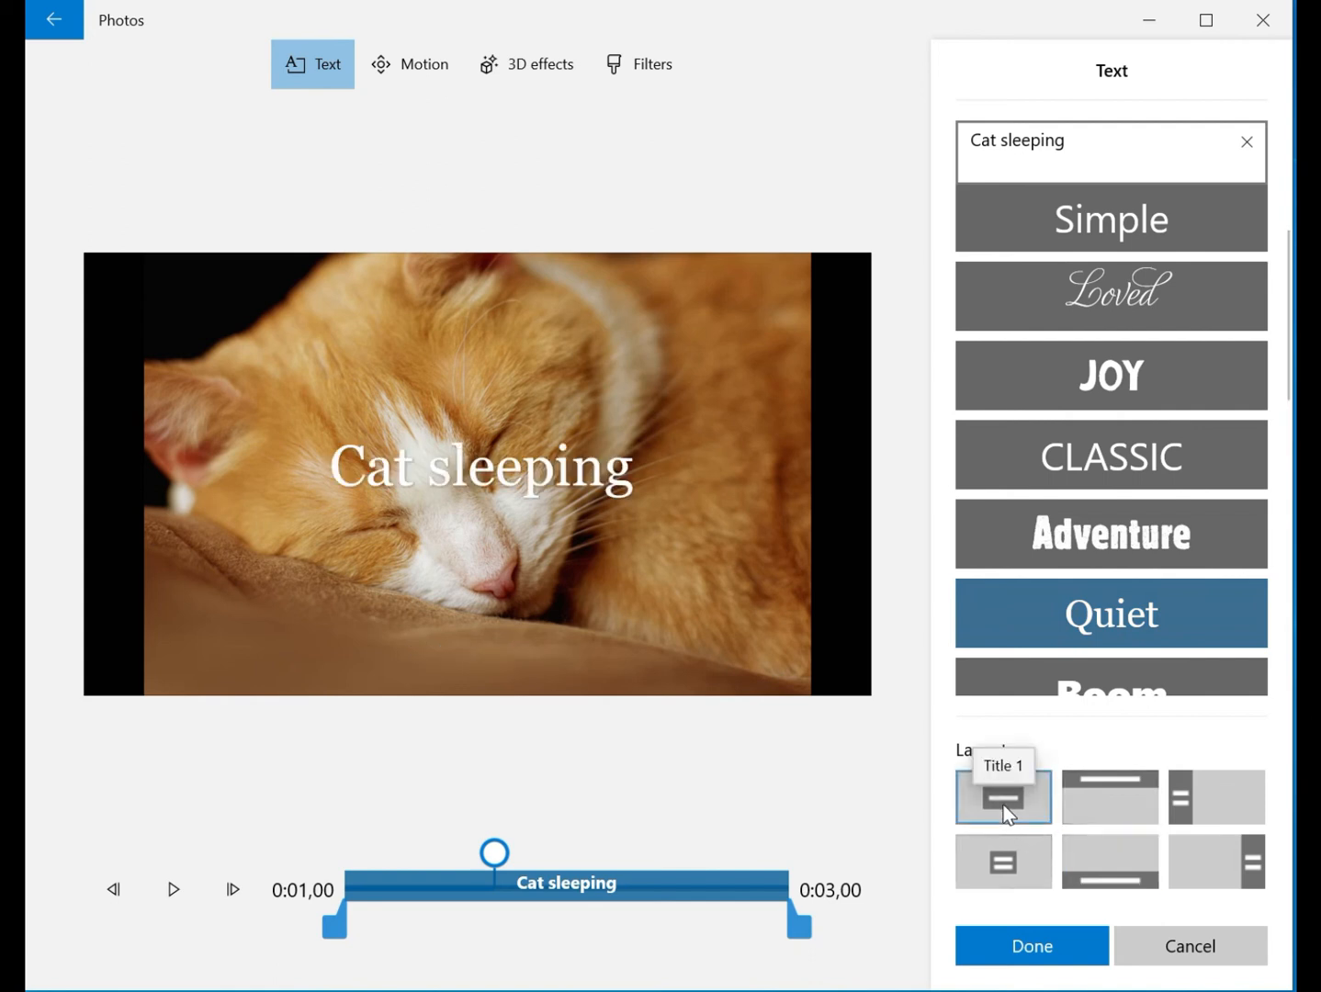
left_click(1124, 805)
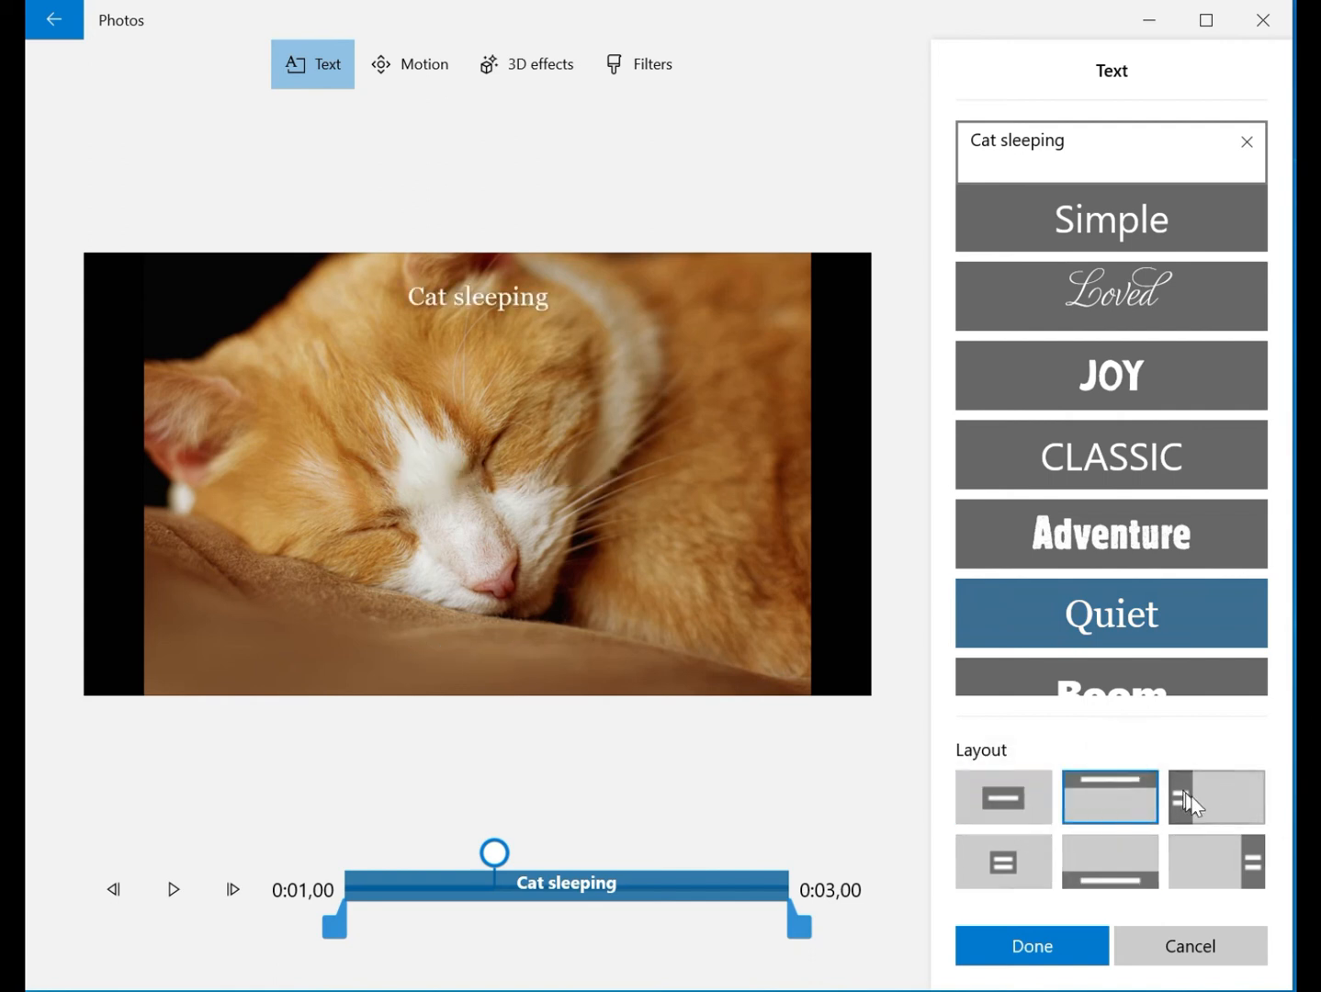
left_click(1218, 800)
left_click(1222, 868)
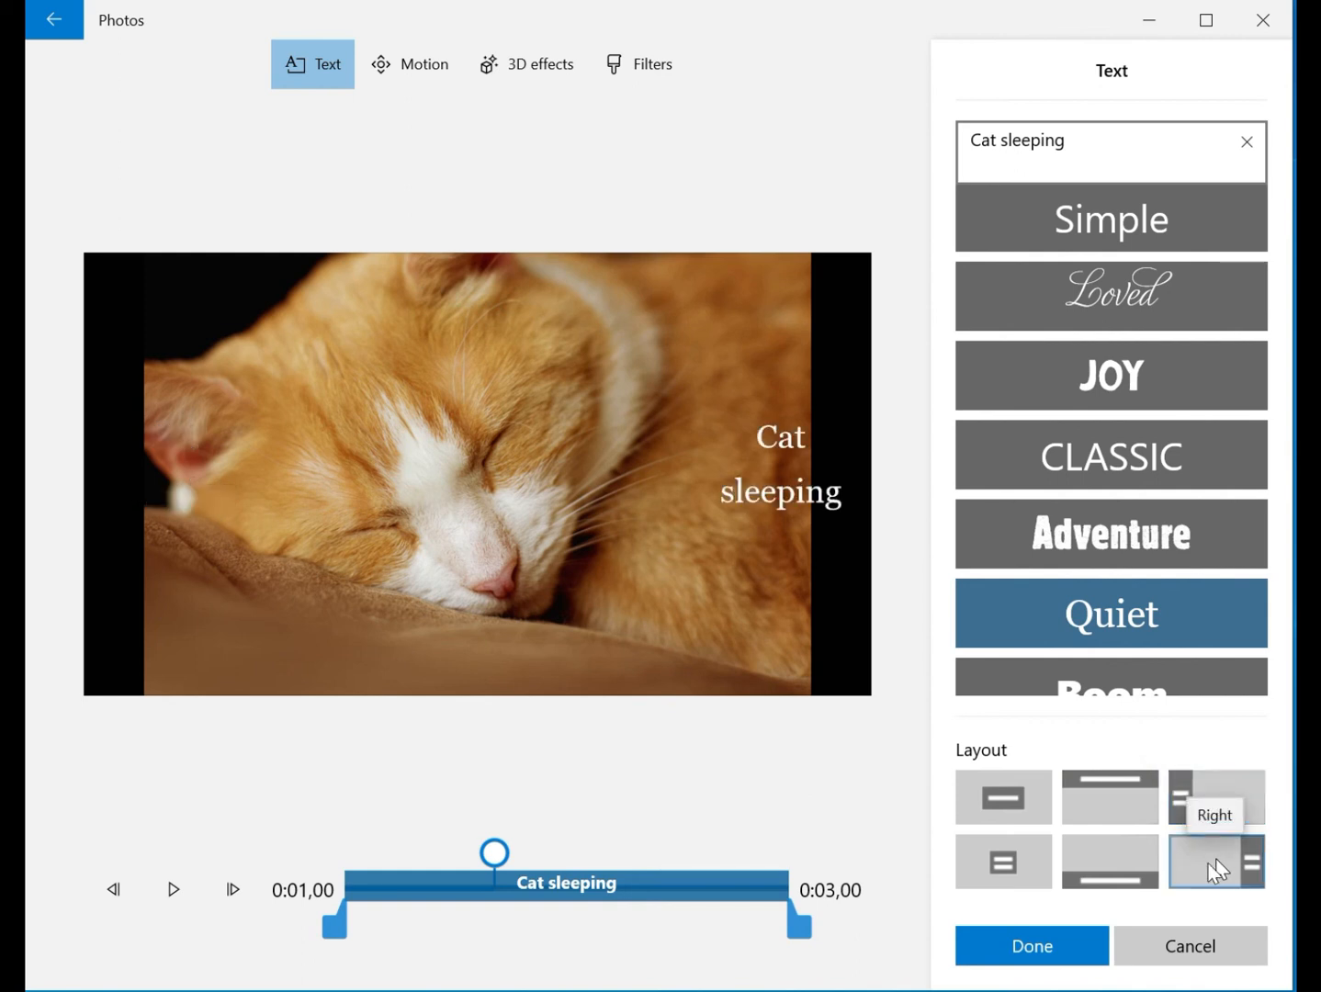
left_click(1130, 865)
left_click(1024, 855)
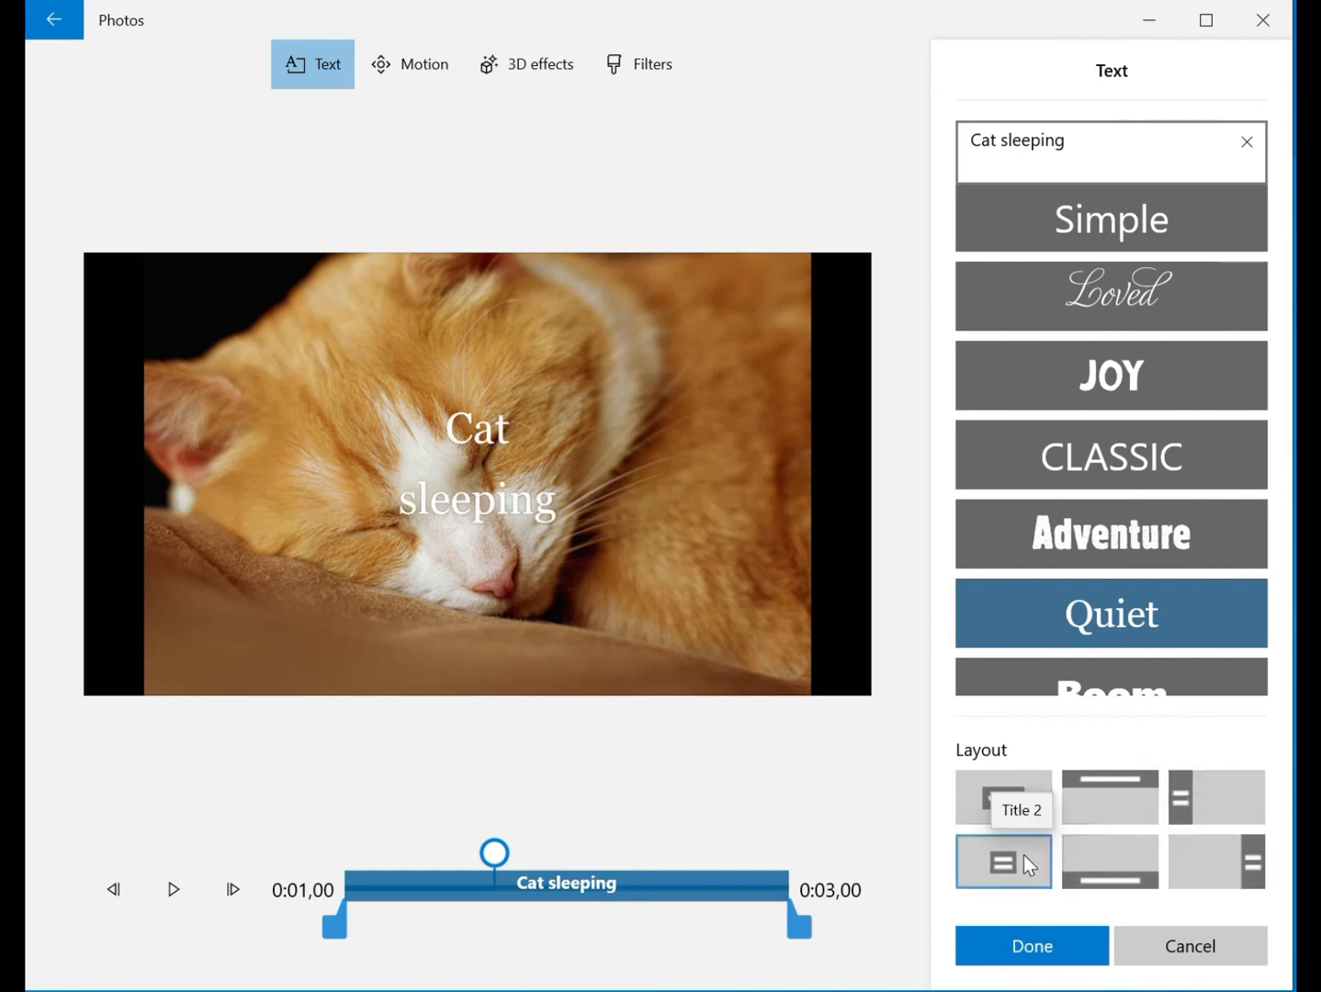
left_click(1098, 865)
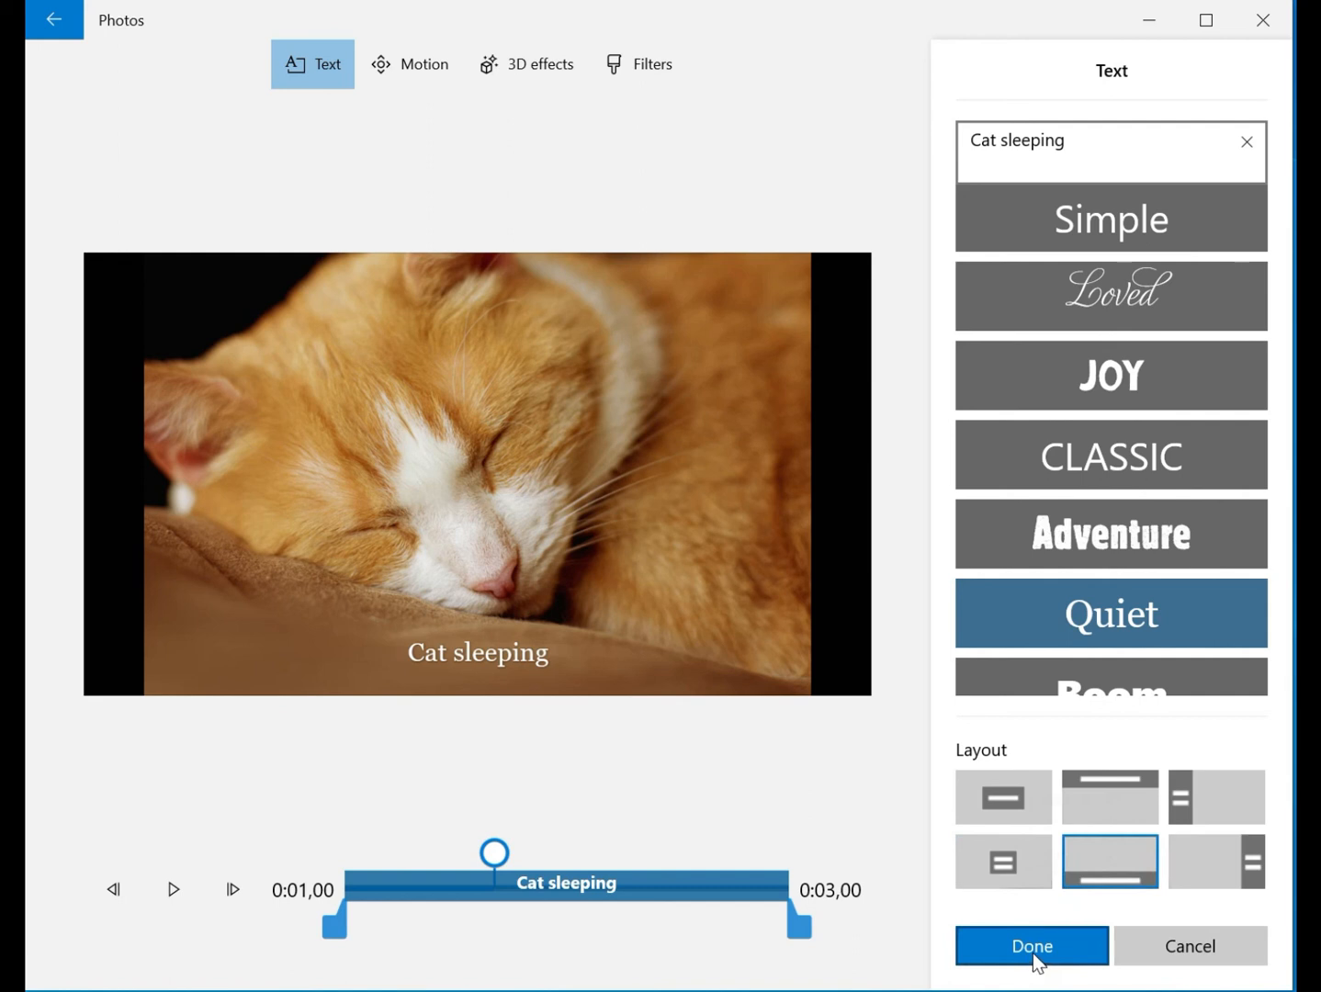
Make the "Cat sleeping" caption span the photo's full 3 seconds and apply the text
mouse_move(807, 930)
left_mouse_down()
mouse_move(589, 917)
mouse_move(801, 951)
left_mouse_up()
mouse_move(804, 921)
left_mouse_down()
mouse_move(695, 933)
mouse_move(813, 927)
left_mouse_up()
mouse_move(329, 926)
left_mouse_down()
mouse_move(454, 933)
mouse_move(325, 927)
left_mouse_up()
left_click(1051, 954)
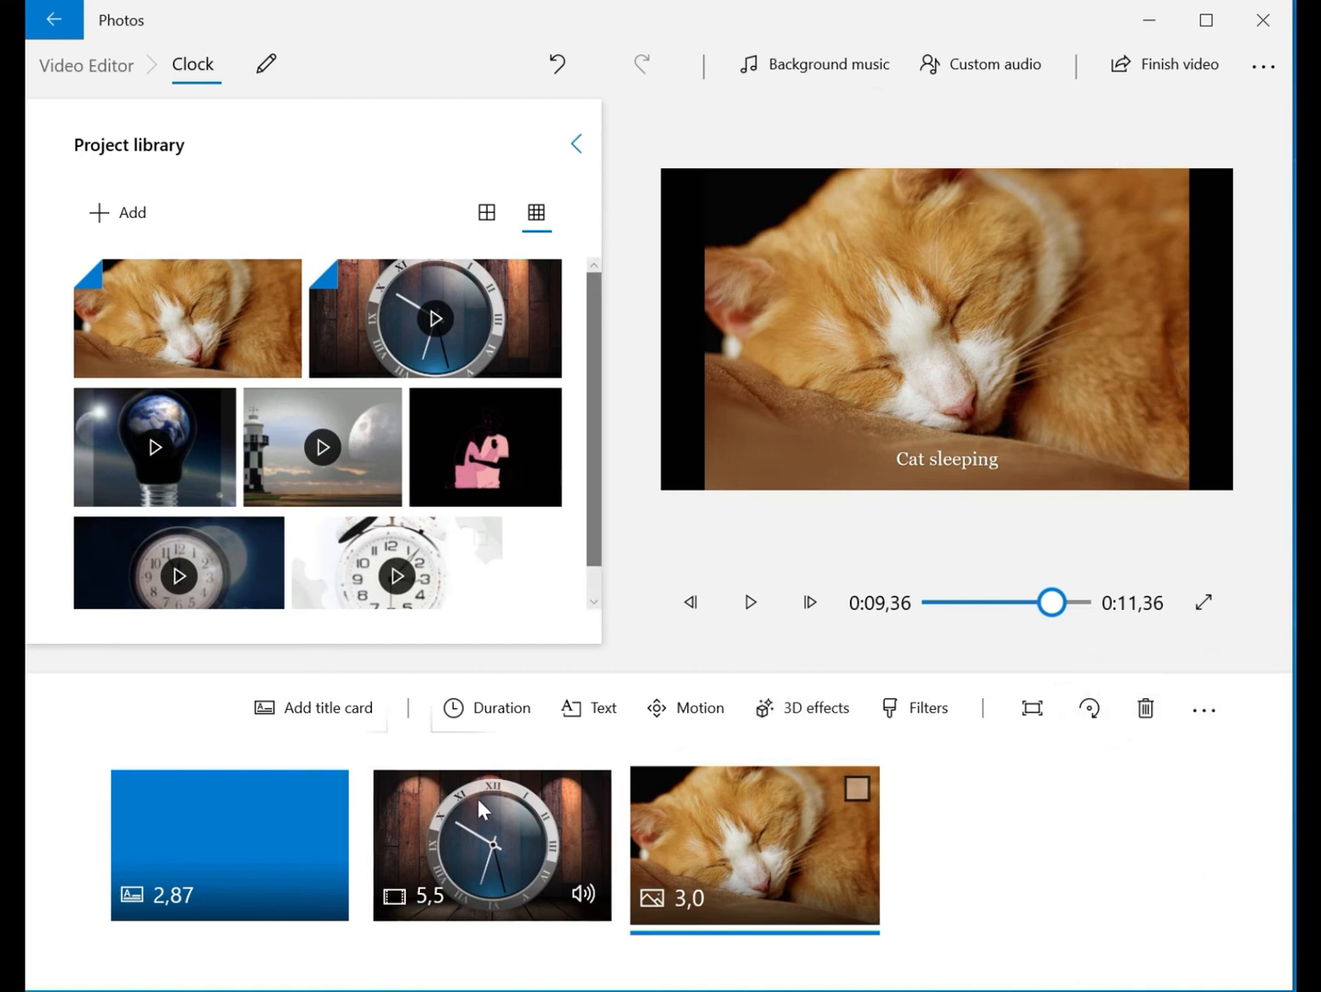
Return to the video's beginning and export it in High 1080p quality as Clock.mp4 in the BackgroundImage folder, replacing the existing file
left_click_drag(1056, 597, 929, 612)
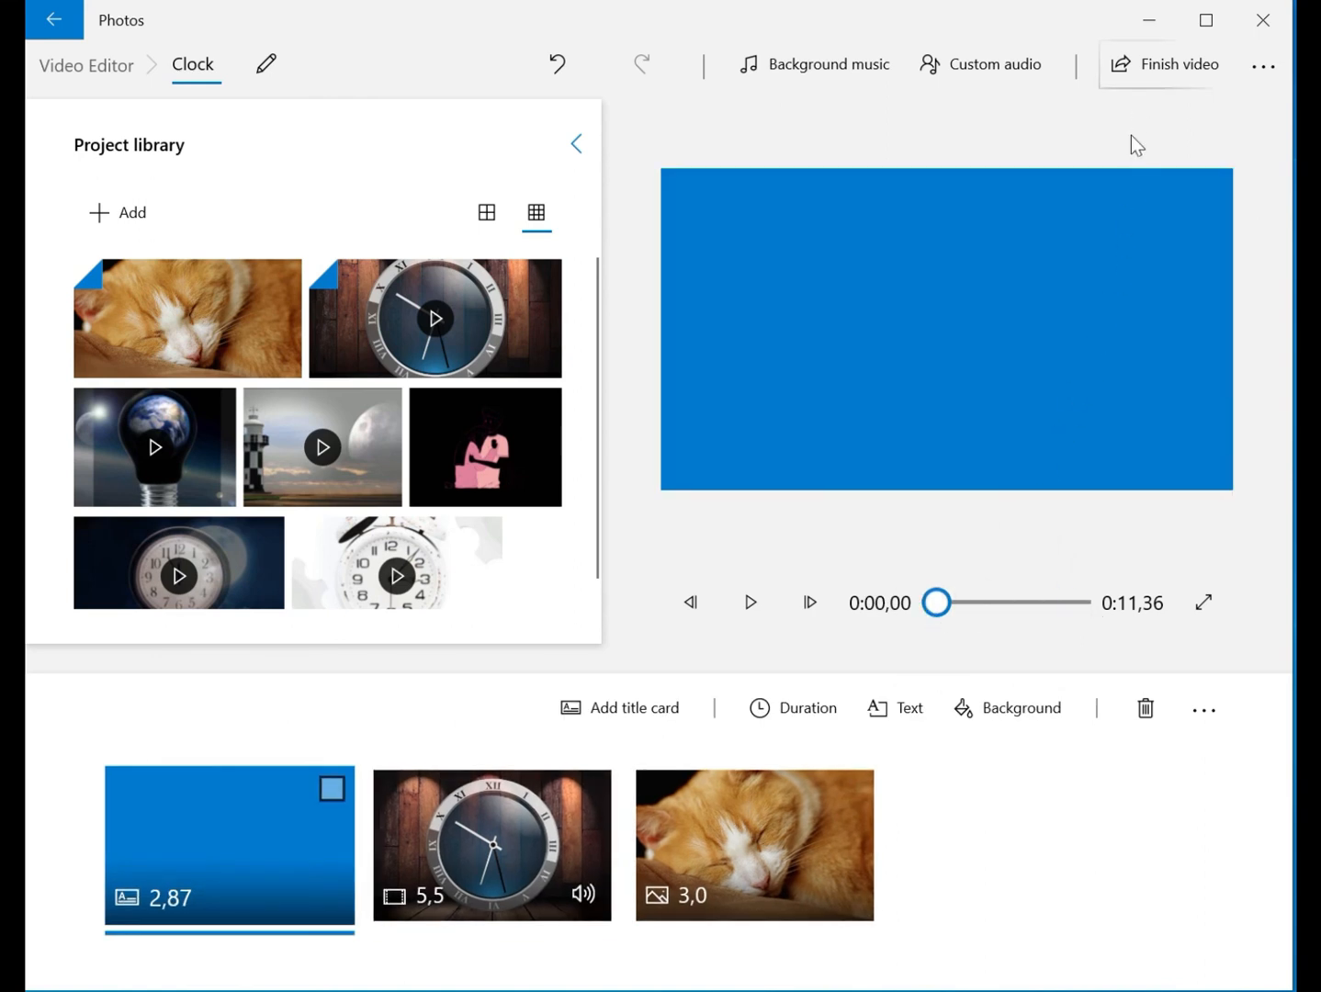
left_click(1159, 69)
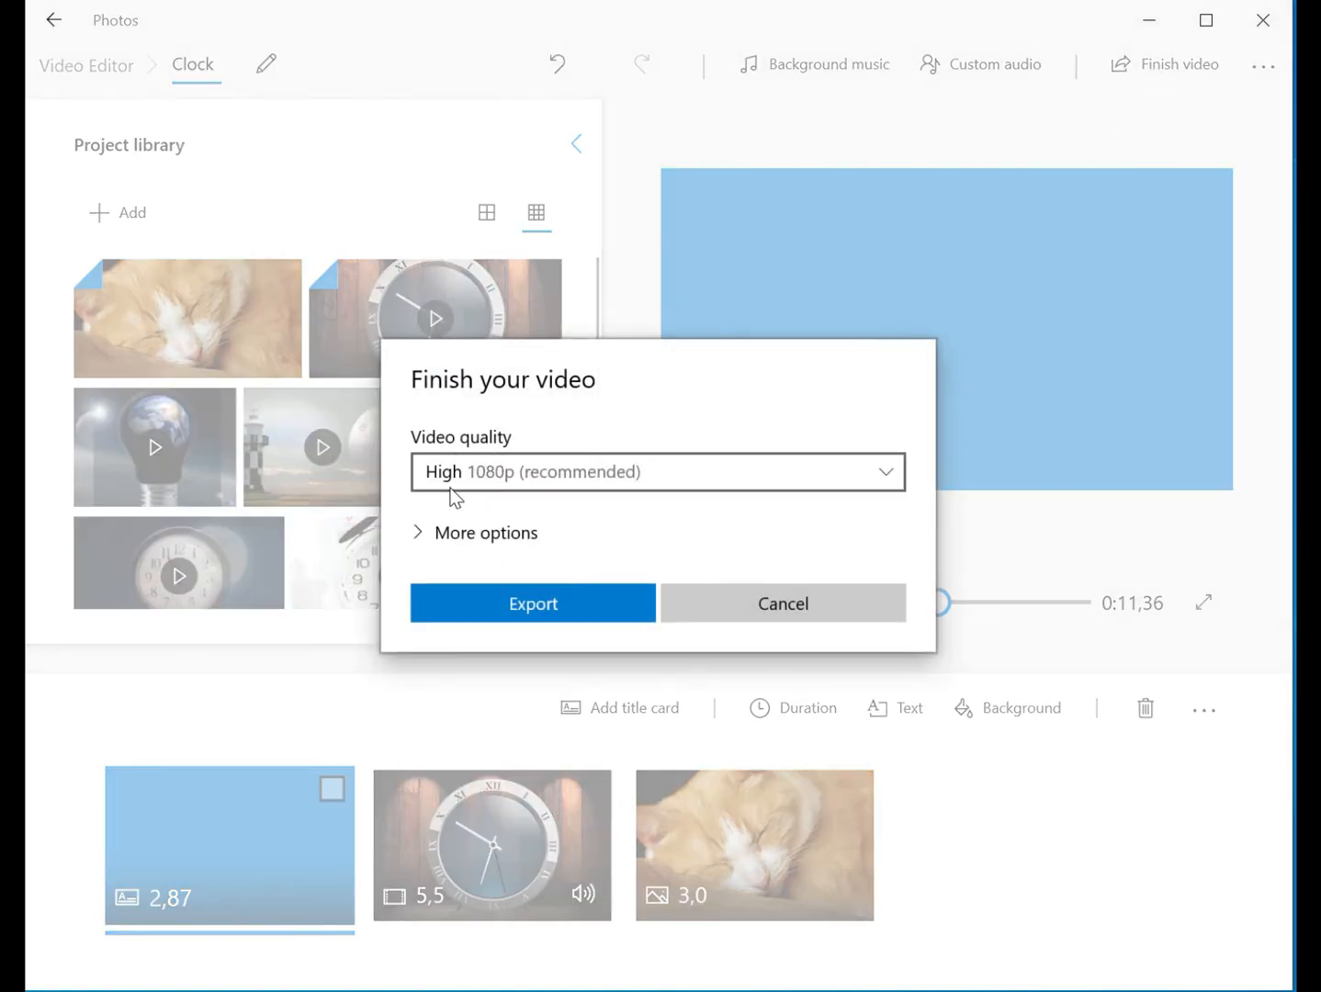
left_click(887, 473)
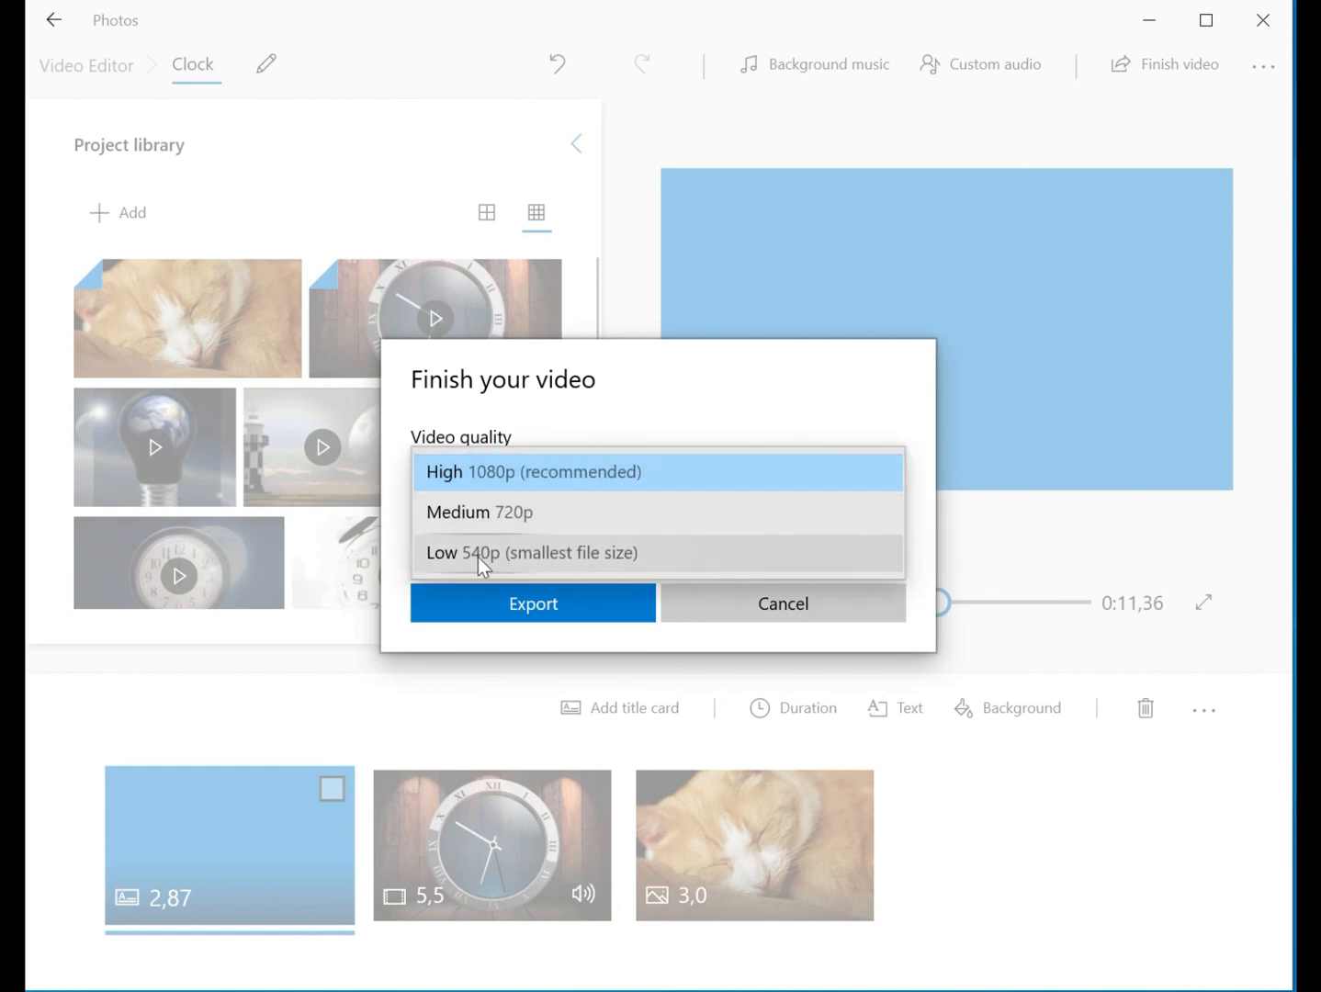
left_click(659, 482)
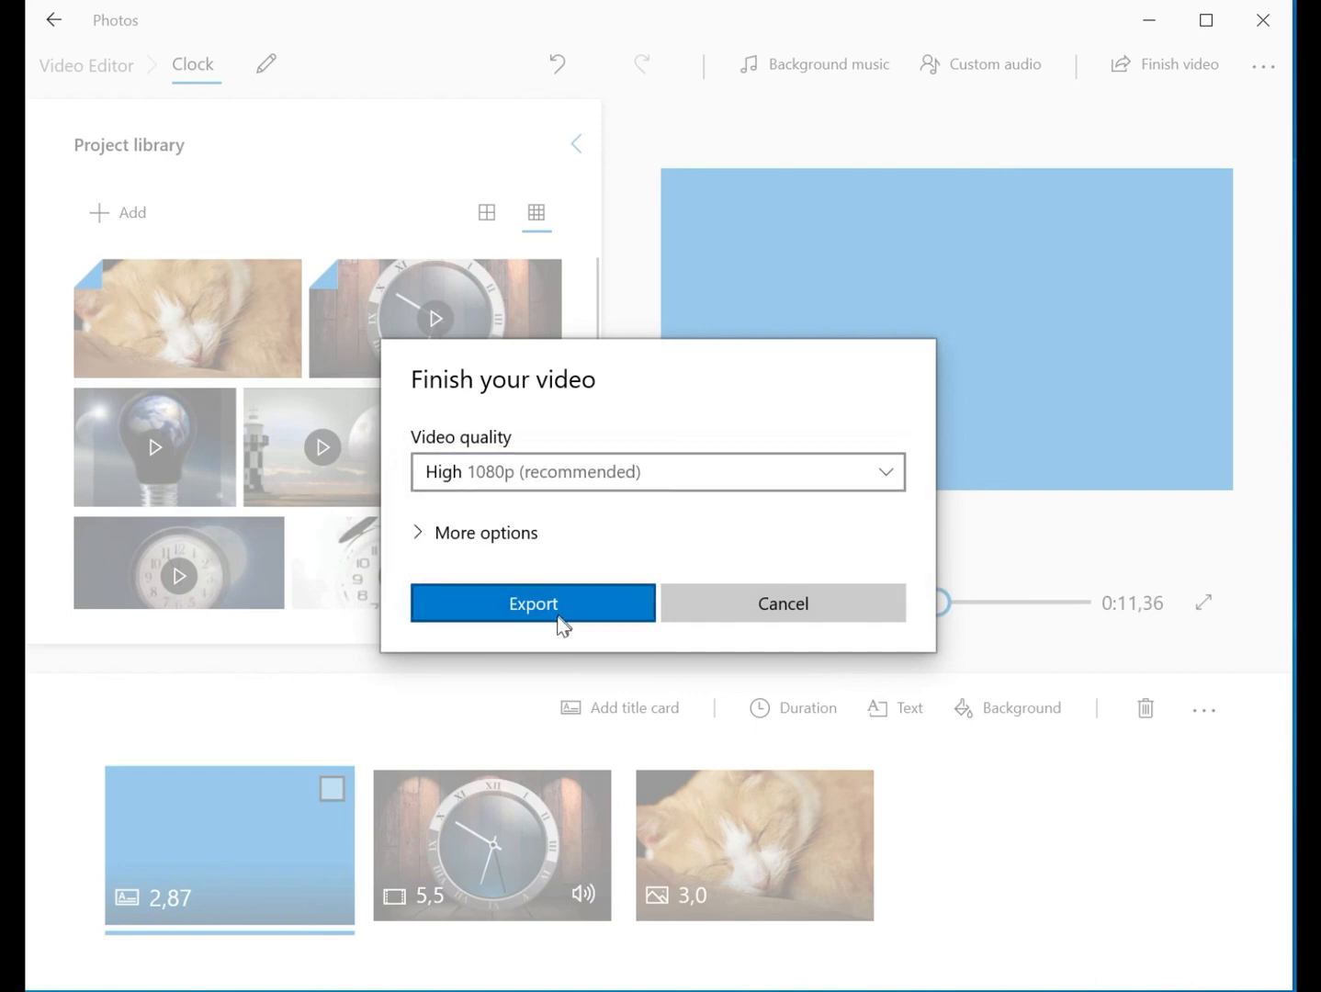
left_click(532, 604)
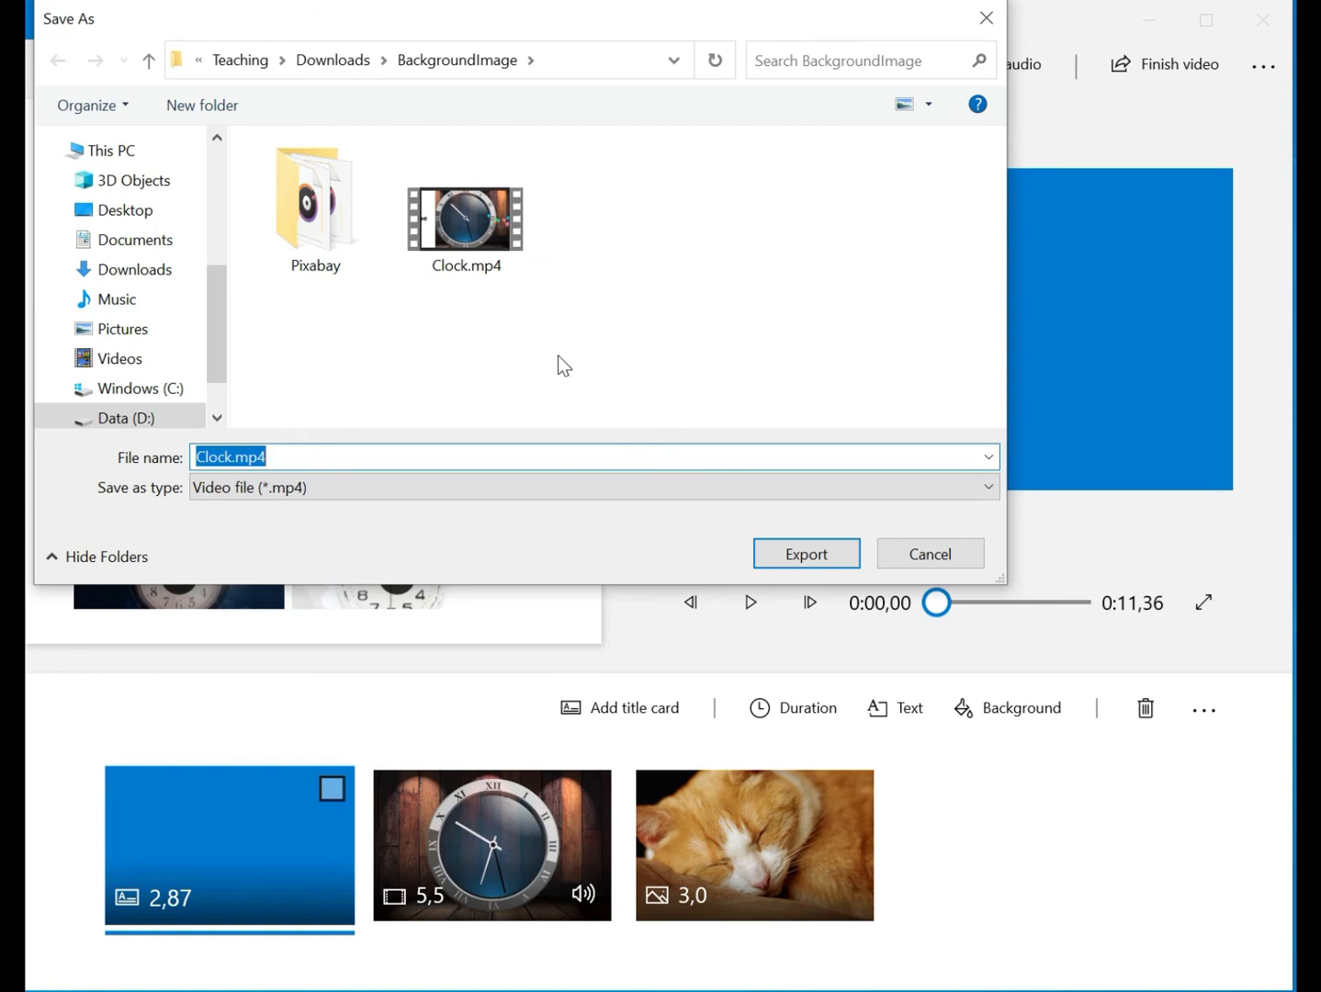
left_click(805, 558)
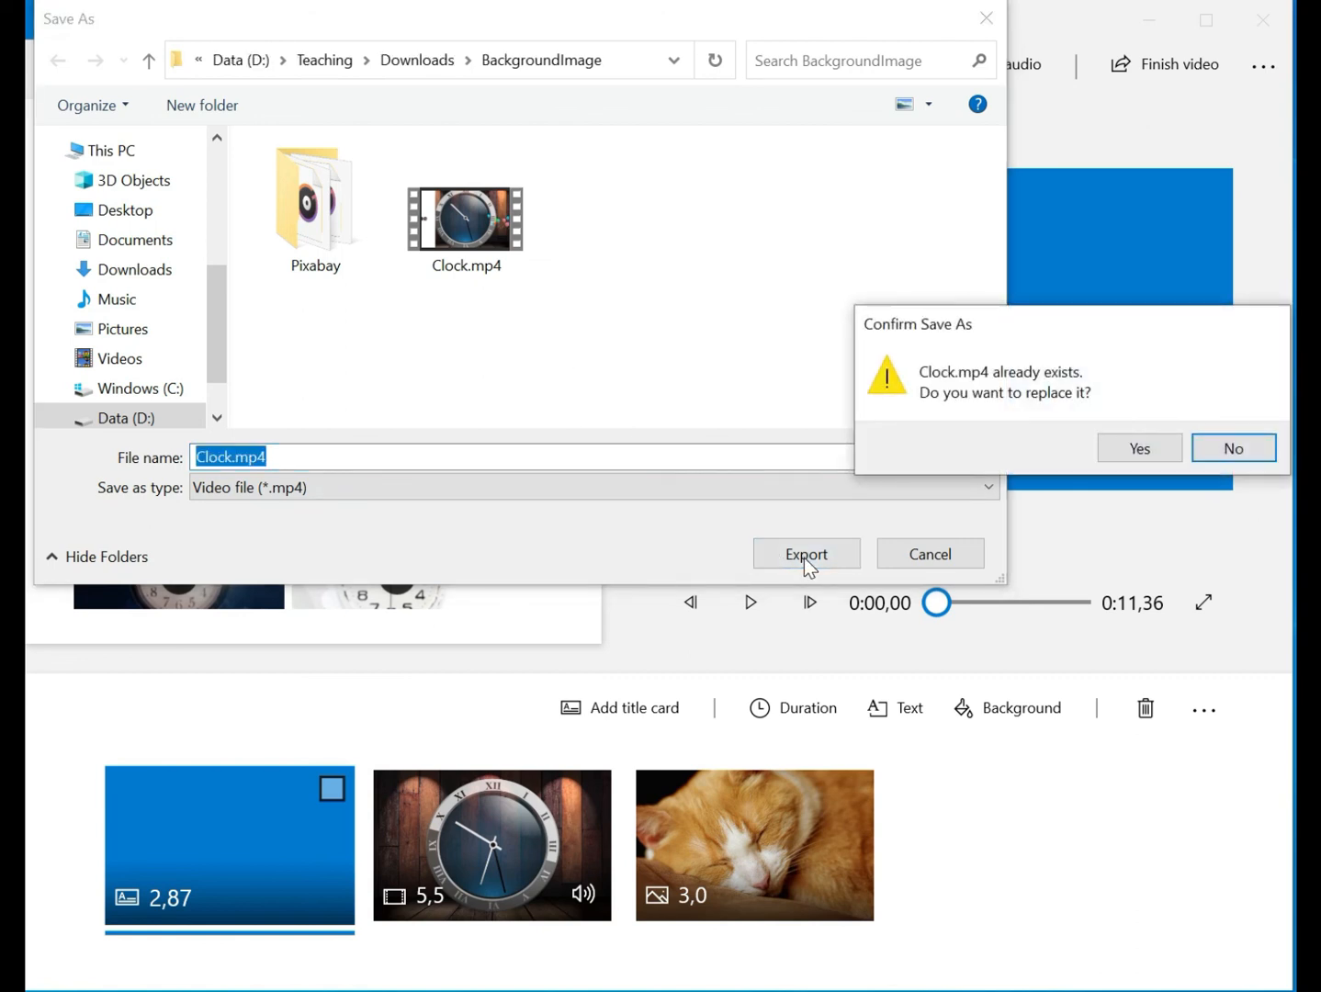
left_click(1132, 460)
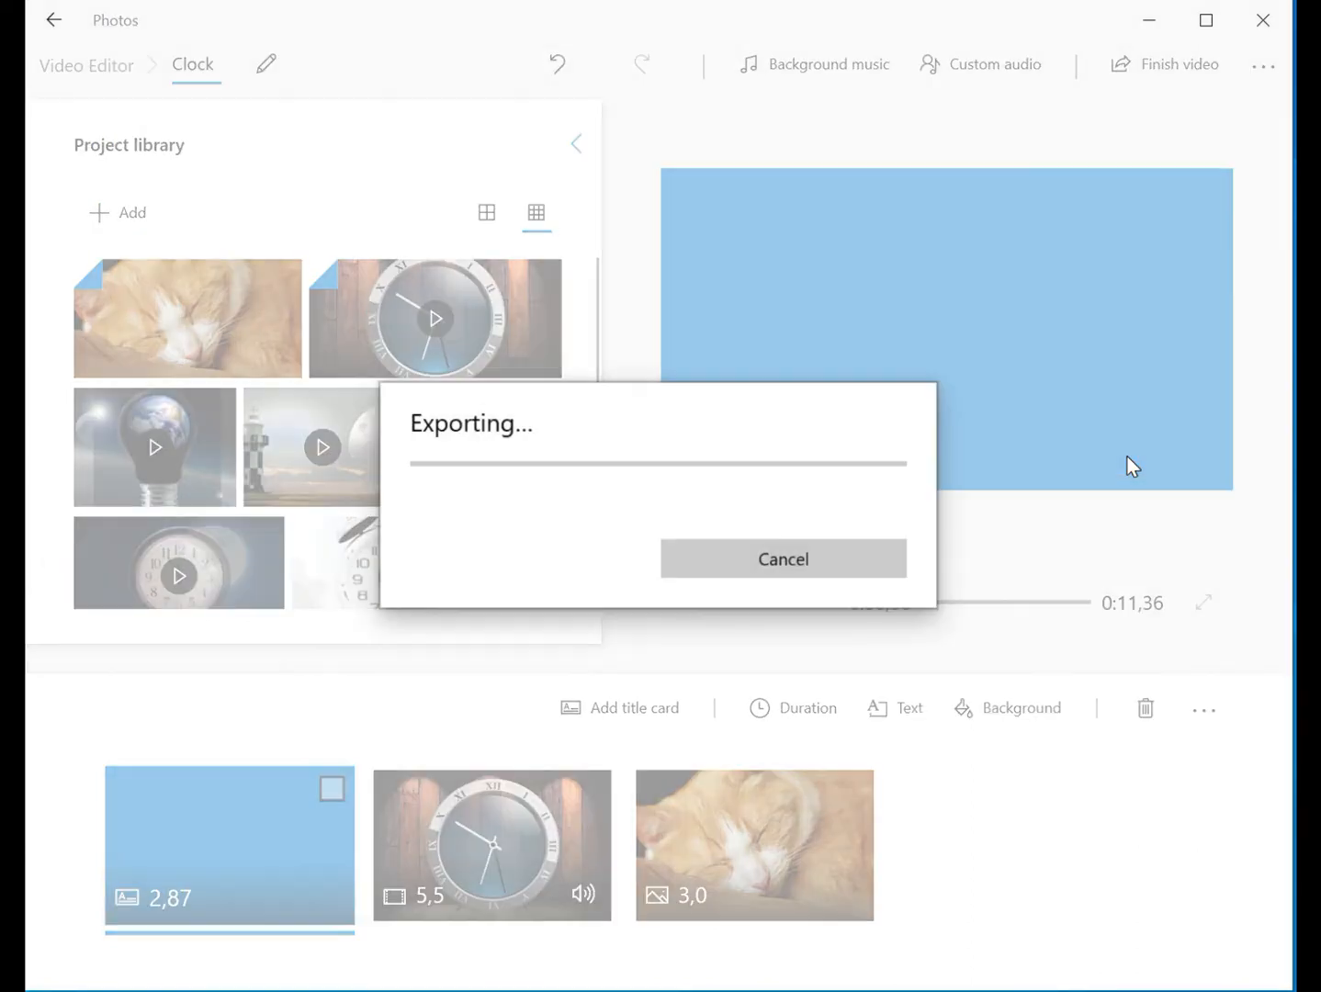